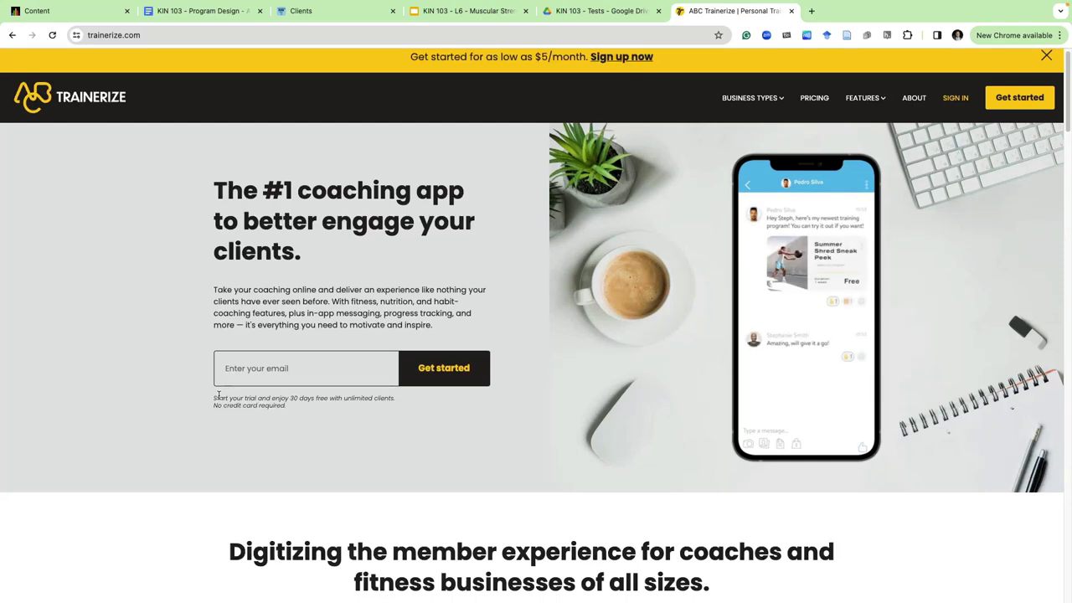
Examine the free-trial terms and the e-mail sign-up field on the Trainerize home page
{"action": "left_click_drag", "start_coordinate": [215, 395], "coordinate": [376, 426]}
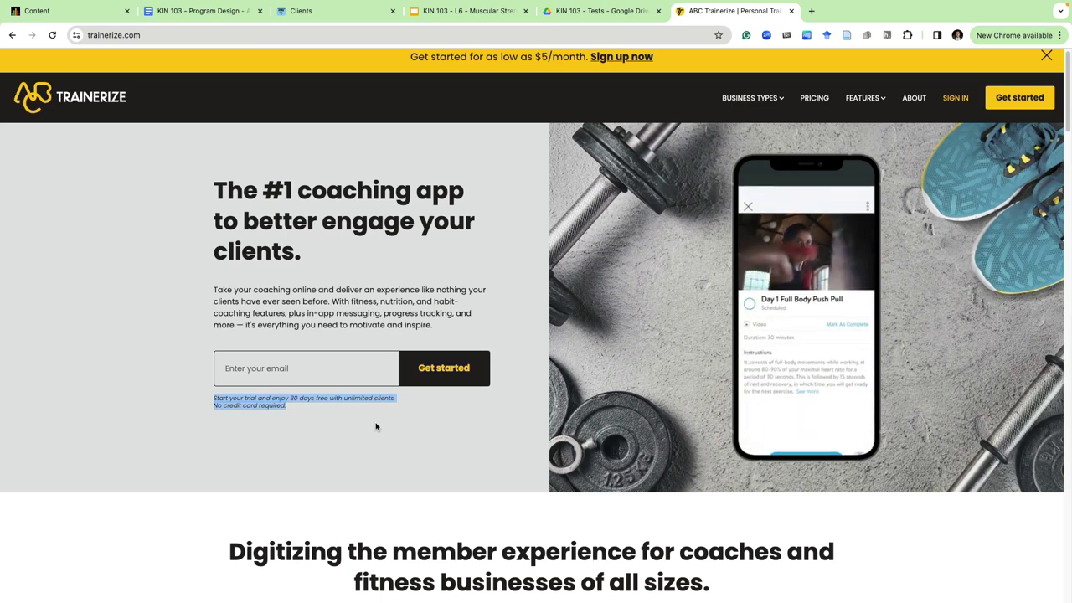
{"action": "left_click", "coordinate": [352, 376]}
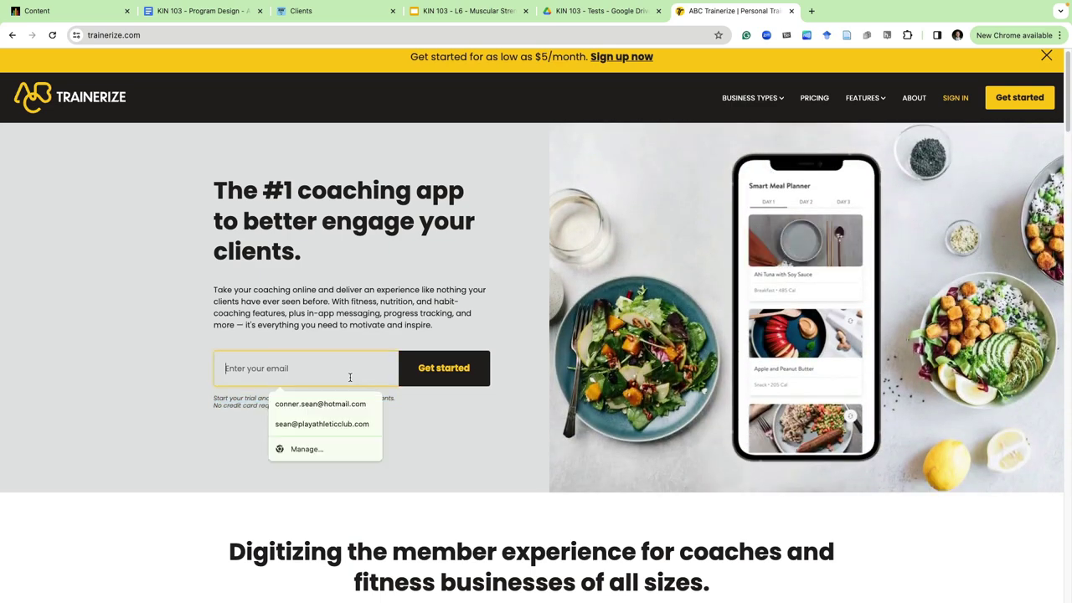
{"action": "left_click", "coordinate": [341, 324]}
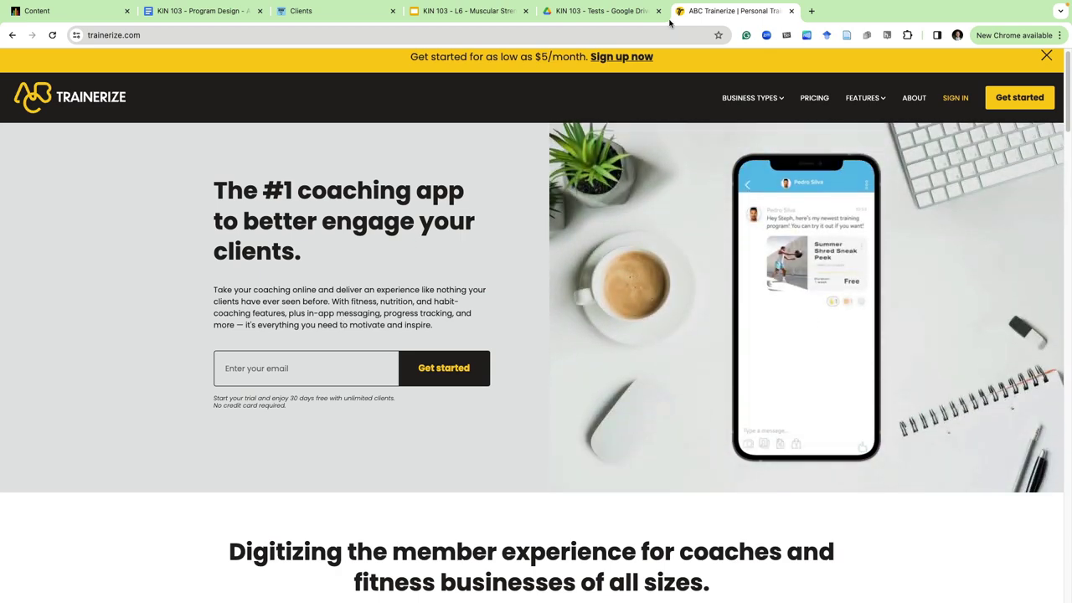
Switch to the Clients page and open the sample client's profile to look over its summary and trainer's notes
{"action": "left_click", "coordinate": [312, 10]}
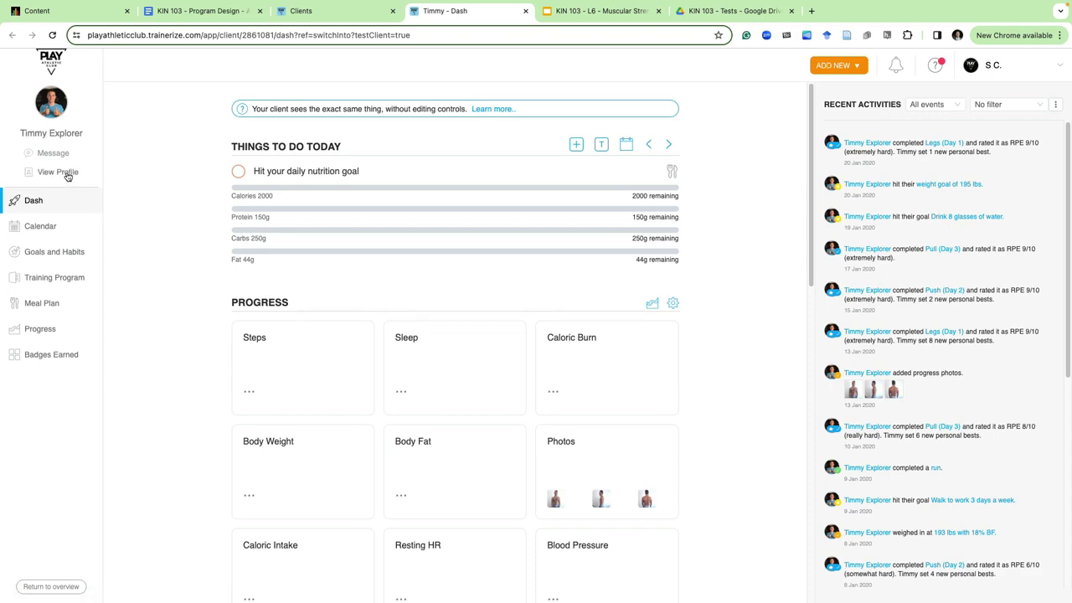
{"action": "left_click", "coordinate": [68, 176]}
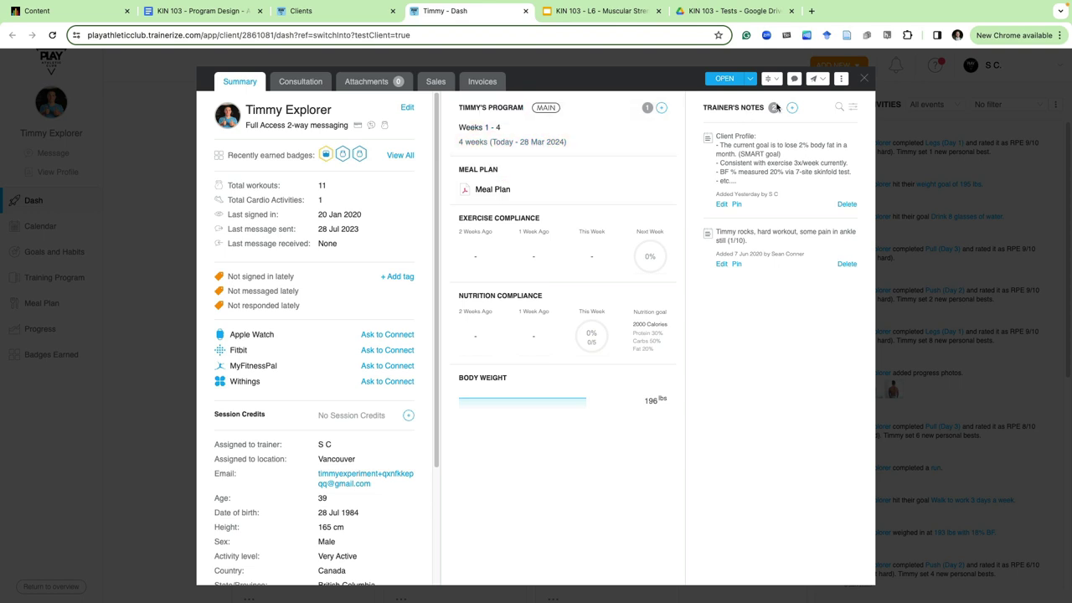
{"action": "scroll", "coordinate": [342, 320], "scroll_direction": "down", "scroll_amount": 3}
{"action": "scroll", "coordinate": [342, 321], "scroll_direction": "up", "scroll_amount": 3}
Open the Client Profile trainer's note for editing, review the client's personal details alongside it, and save the note
{"action": "left_click", "coordinate": [721, 205]}
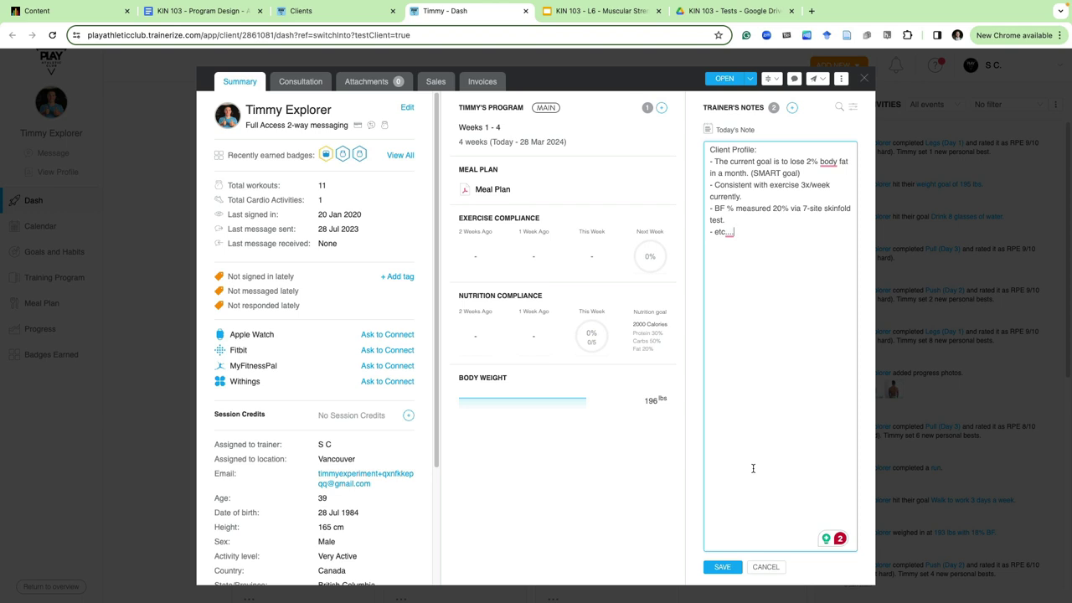
{"action": "scroll", "coordinate": [387, 536], "scroll_direction": "down", "scroll_amount": 5}
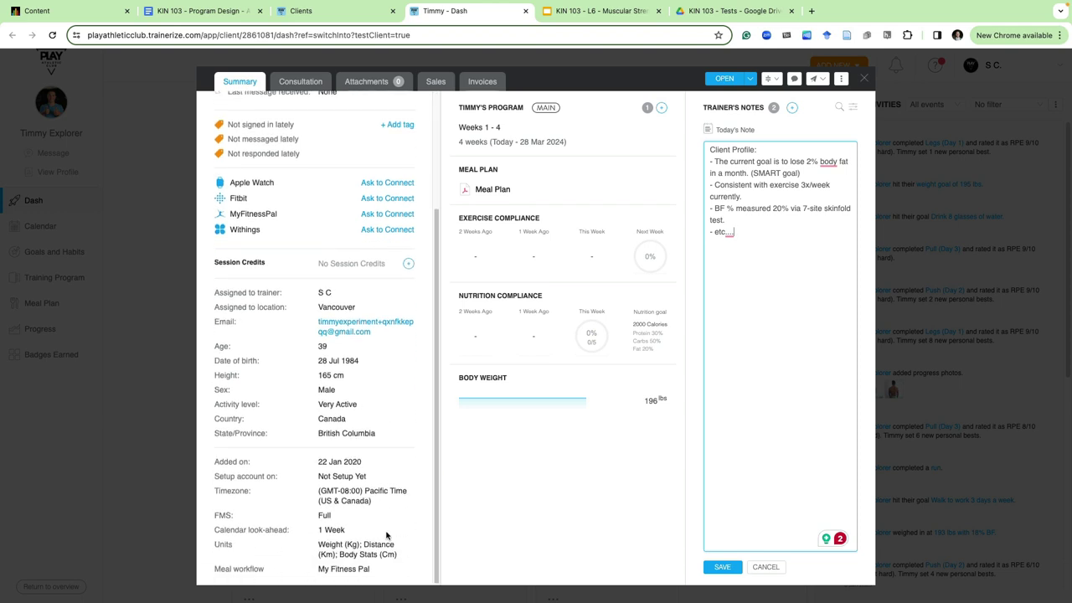
{"action": "left_click_drag", "start_coordinate": [308, 293], "coordinate": [374, 539]}
{"action": "scroll", "coordinate": [366, 462], "scroll_direction": "up", "scroll_amount": 5}
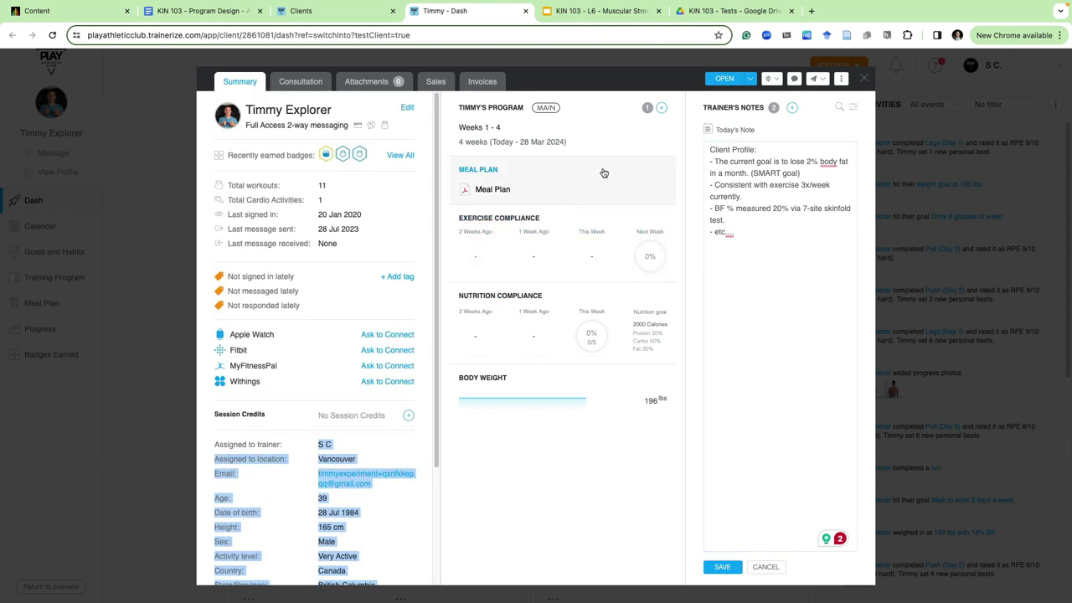
{"action": "left_click", "coordinate": [763, 244]}
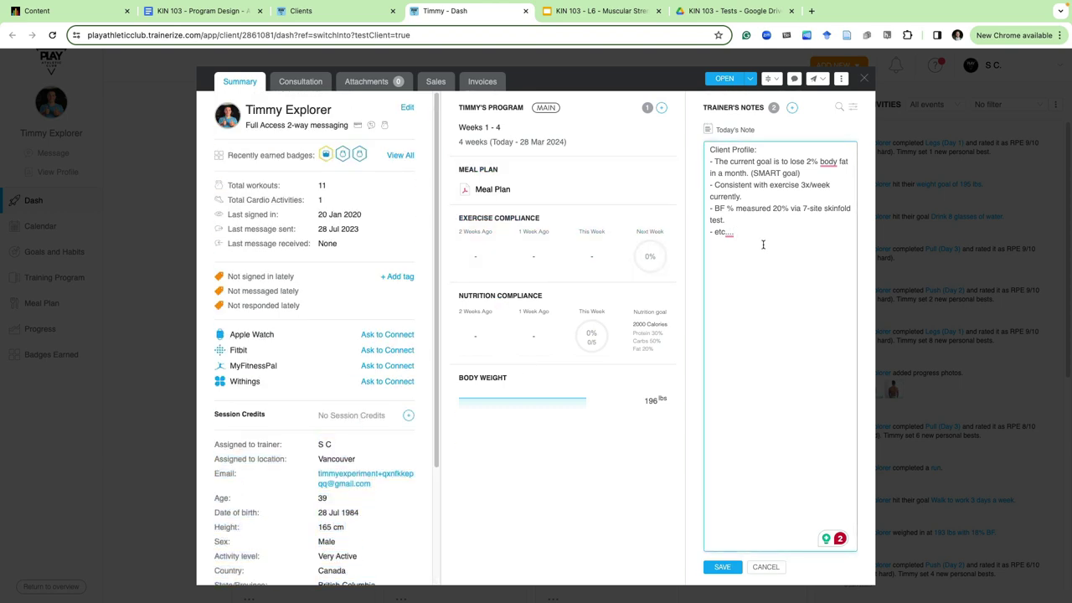
{"action": "key", "text": "ctrl+a"}
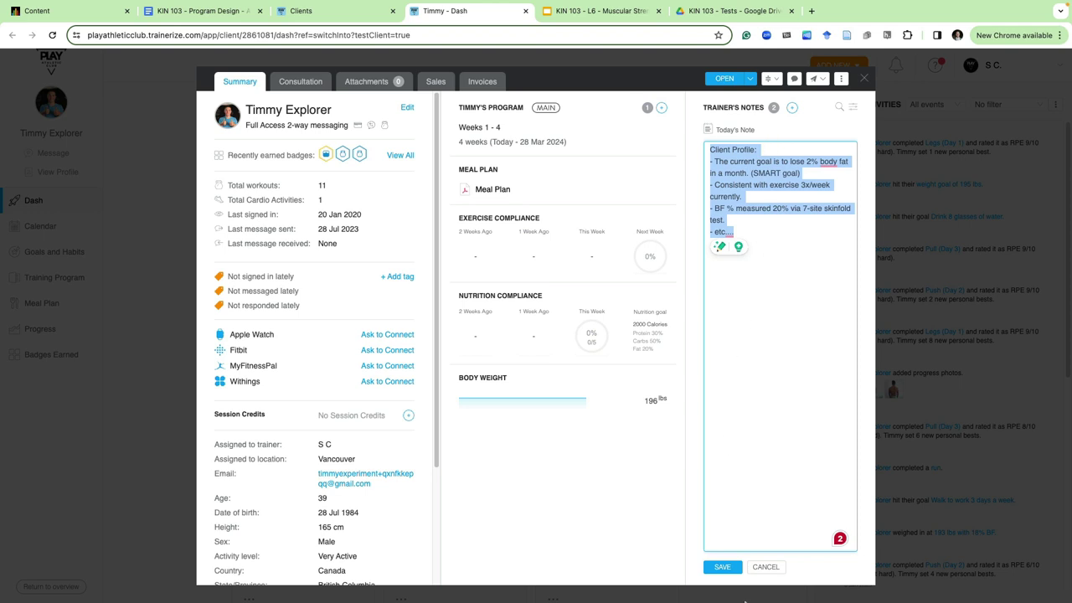
{"action": "left_click", "coordinate": [725, 567]}
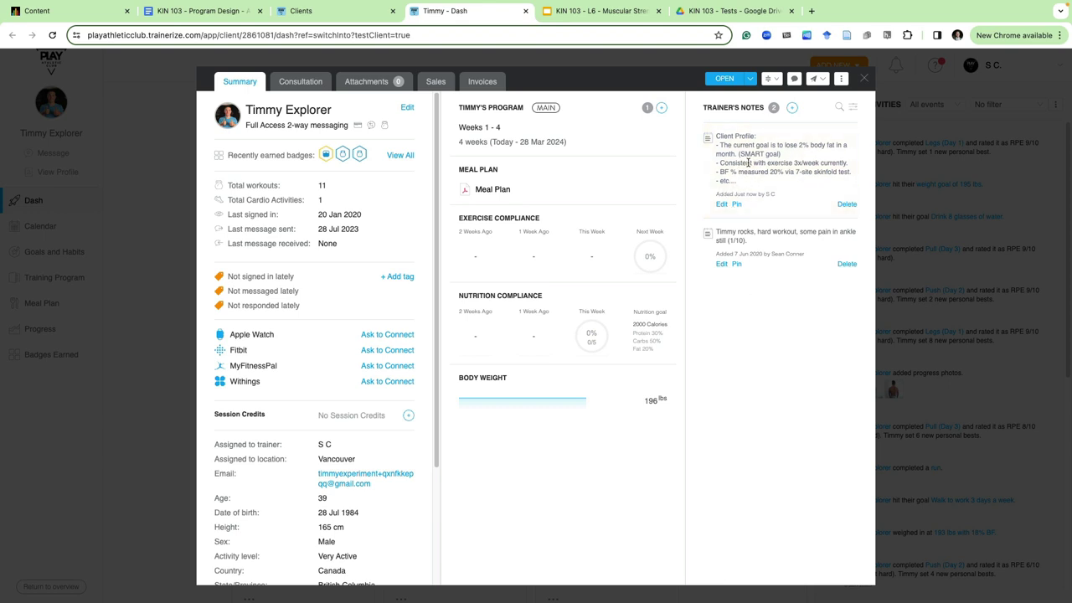
Reopen the Client Profile trainer's note, save it again, and close the client's profile
{"action": "left_click", "coordinate": [721, 204]}
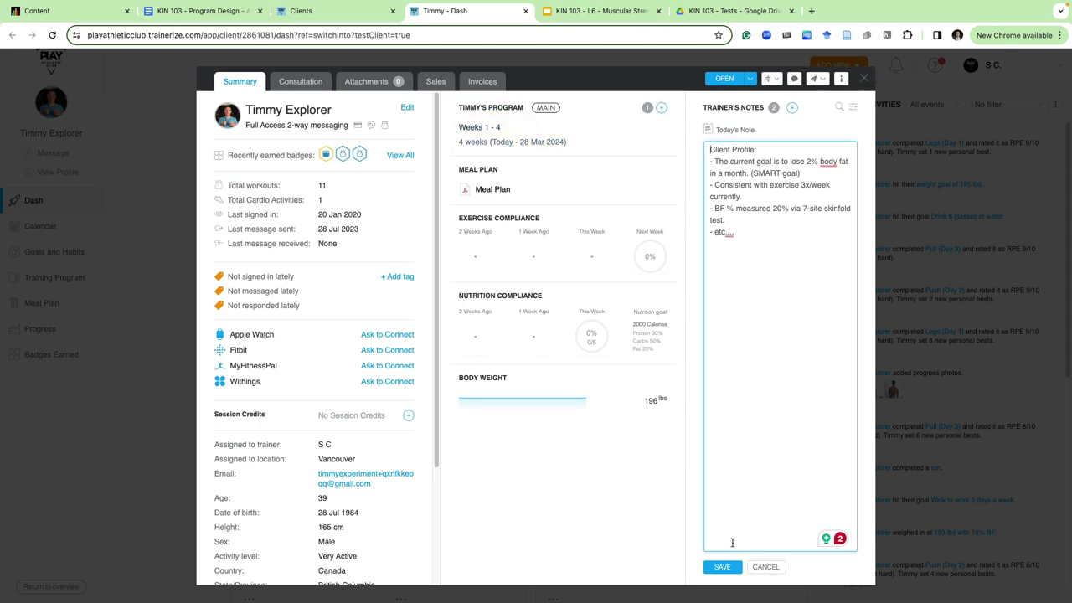
{"action": "left_click", "coordinate": [718, 570]}
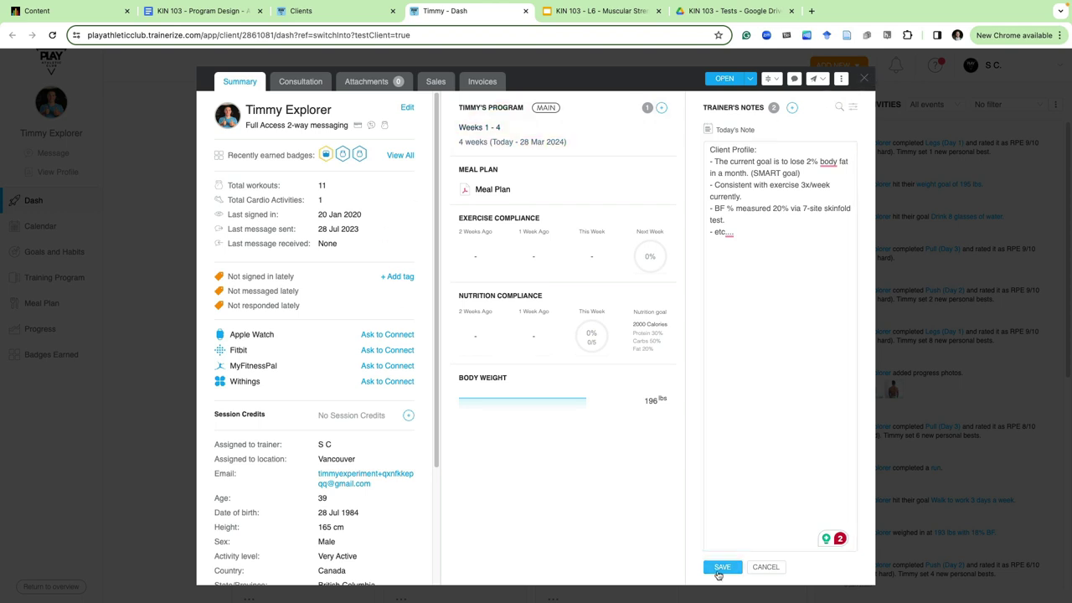
{"action": "left_click", "coordinate": [864, 79]}
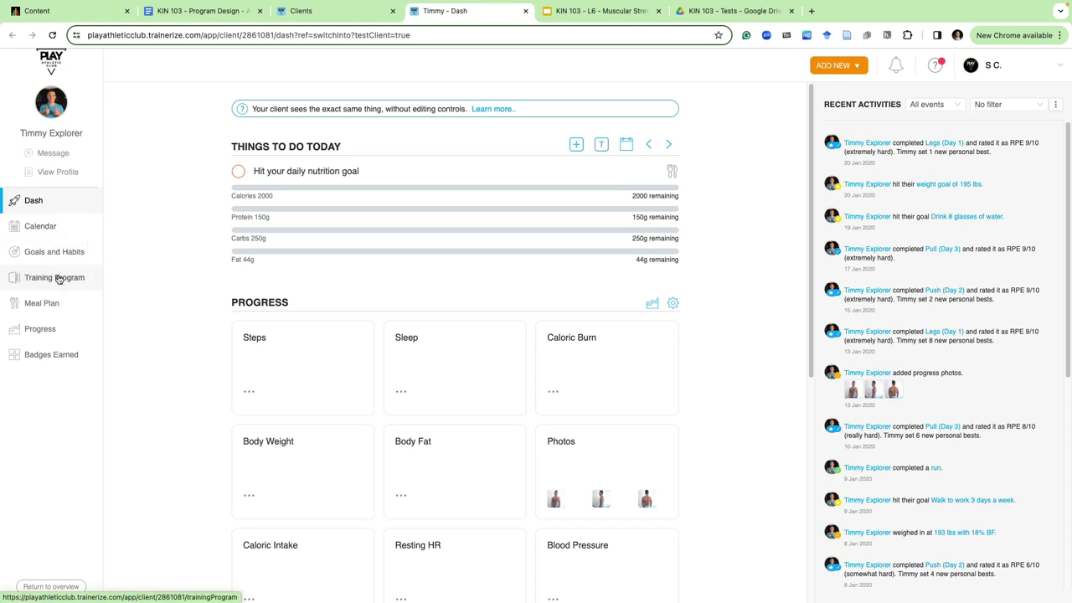
Open the sample client's training program and check the options for adding a program
{"action": "left_click", "coordinate": [58, 280]}
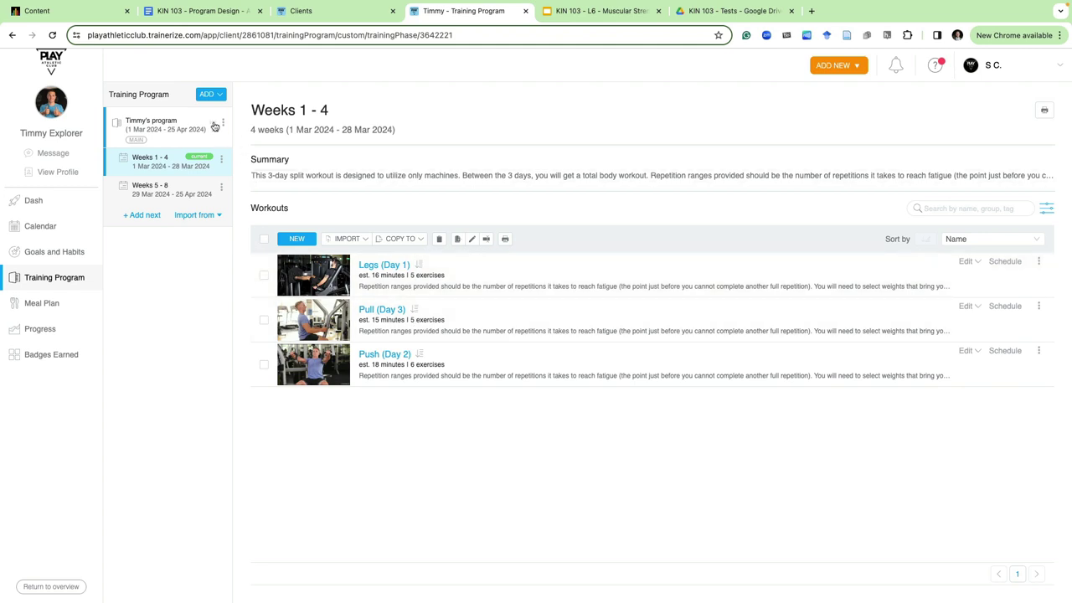
{"action": "left_click", "coordinate": [221, 96]}
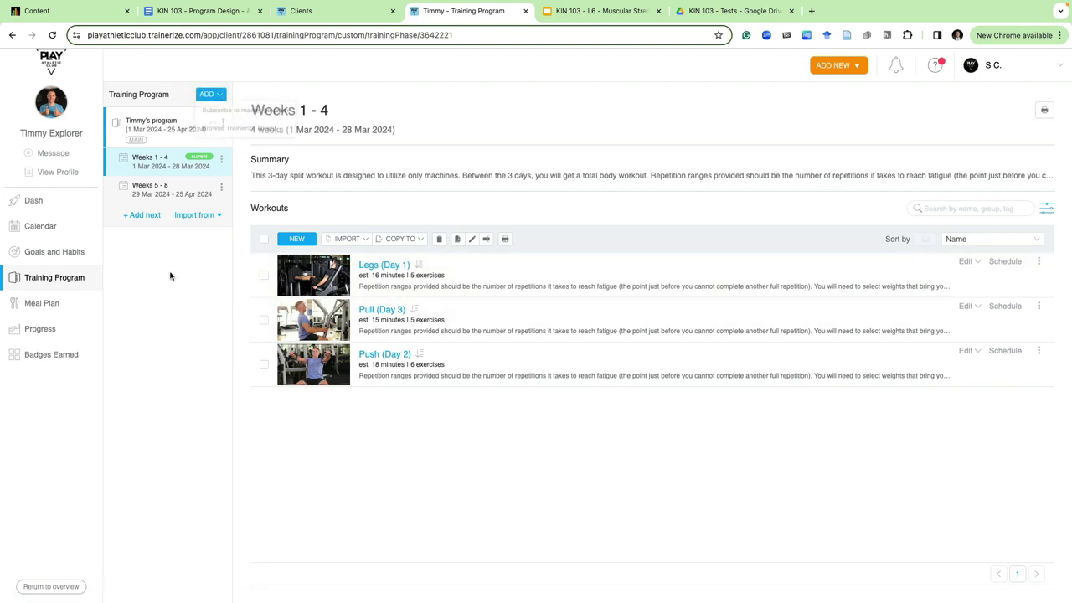
{"action": "left_click", "coordinate": [154, 216]}
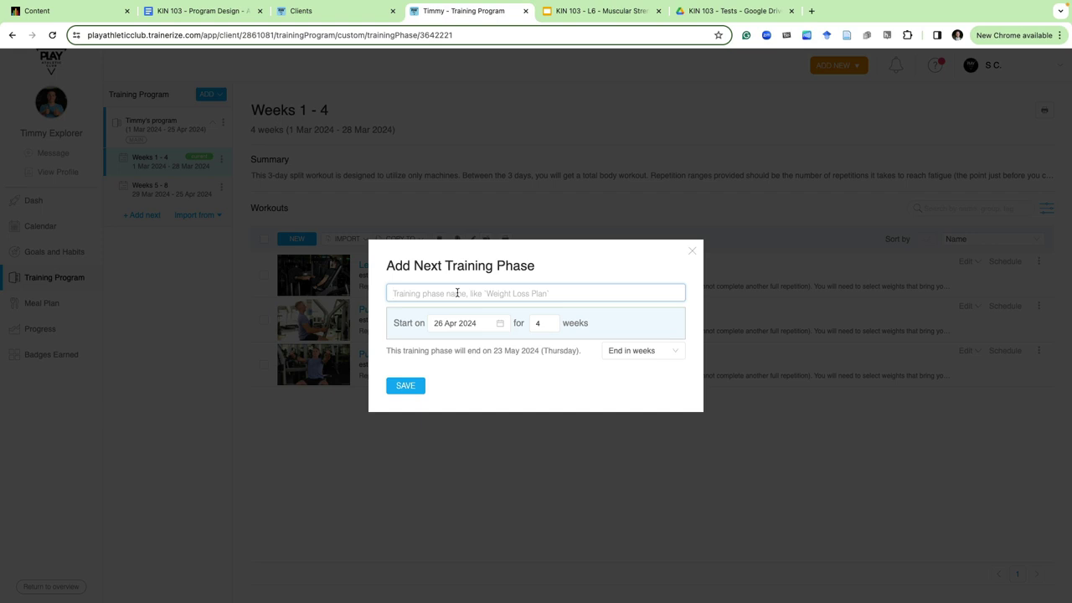
{"action": "type", "text": "TRaingin blos"}
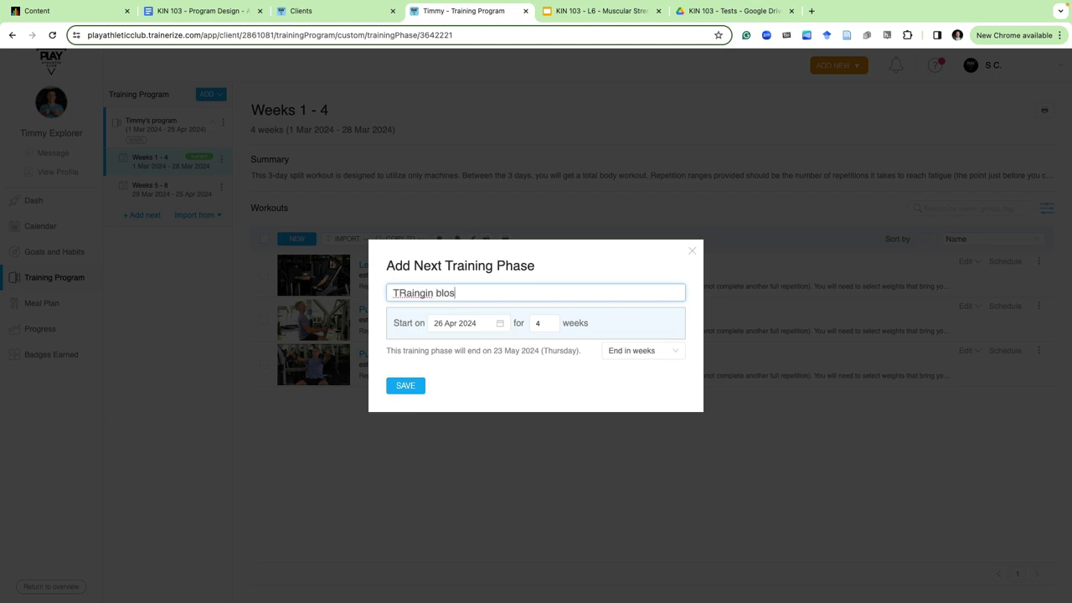
{"action": "key", "text": "BackSpace"}
{"action": "type", "text": "ck 1"}
{"action": "left_click", "coordinate": [493, 325]}
{"action": "left_click", "coordinate": [567, 268]}
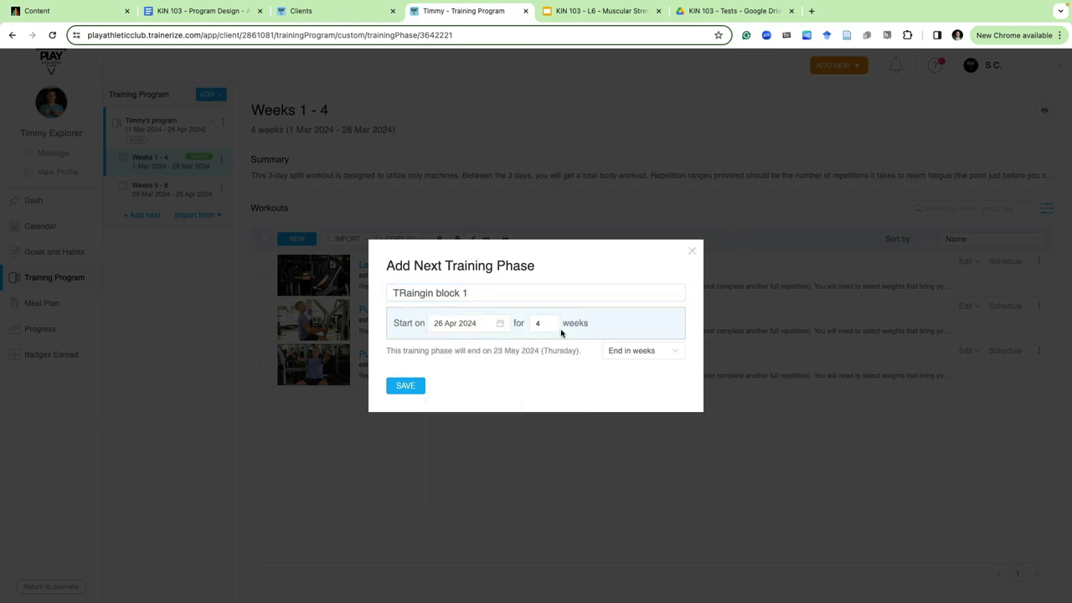
{"action": "left_click", "coordinate": [693, 253]}
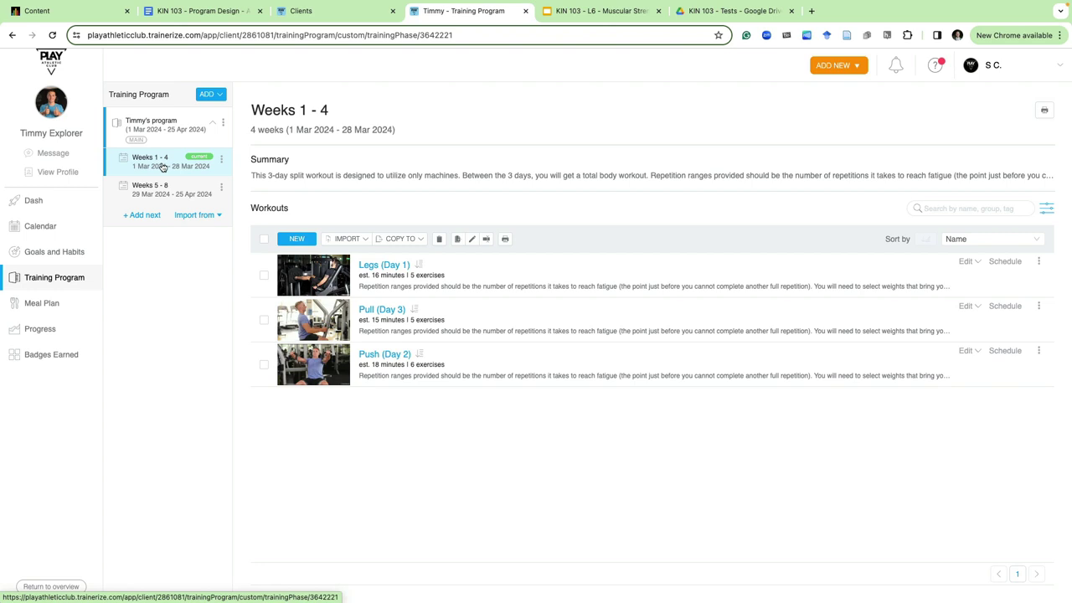
Start a new workout in the Weeks 1 - 4 phase and name it "Stretching"
{"action": "left_click", "coordinate": [298, 239]}
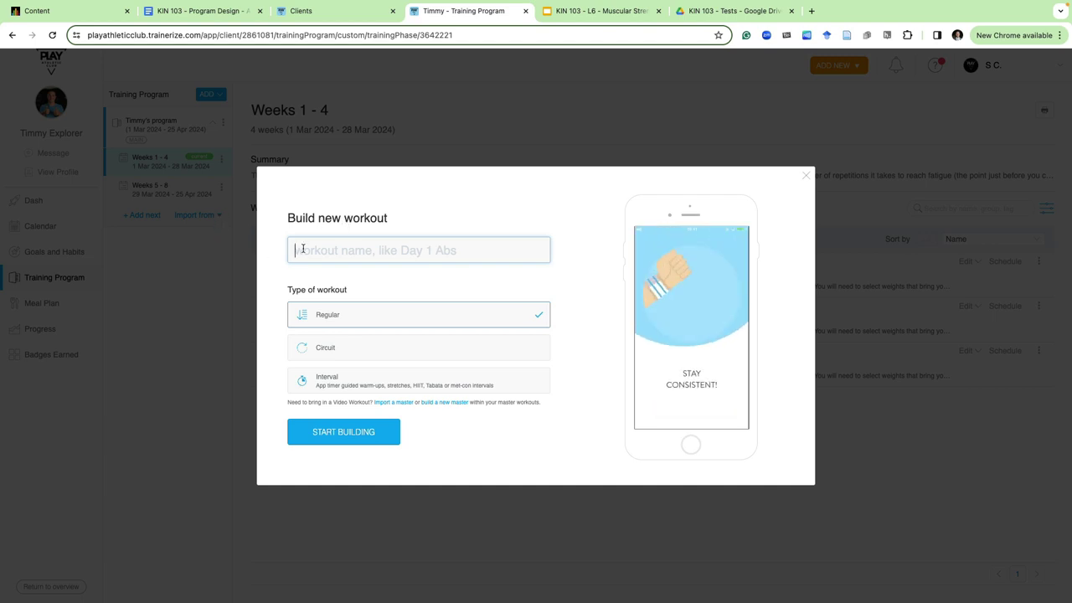
{"action": "type", "text": "Stre"}
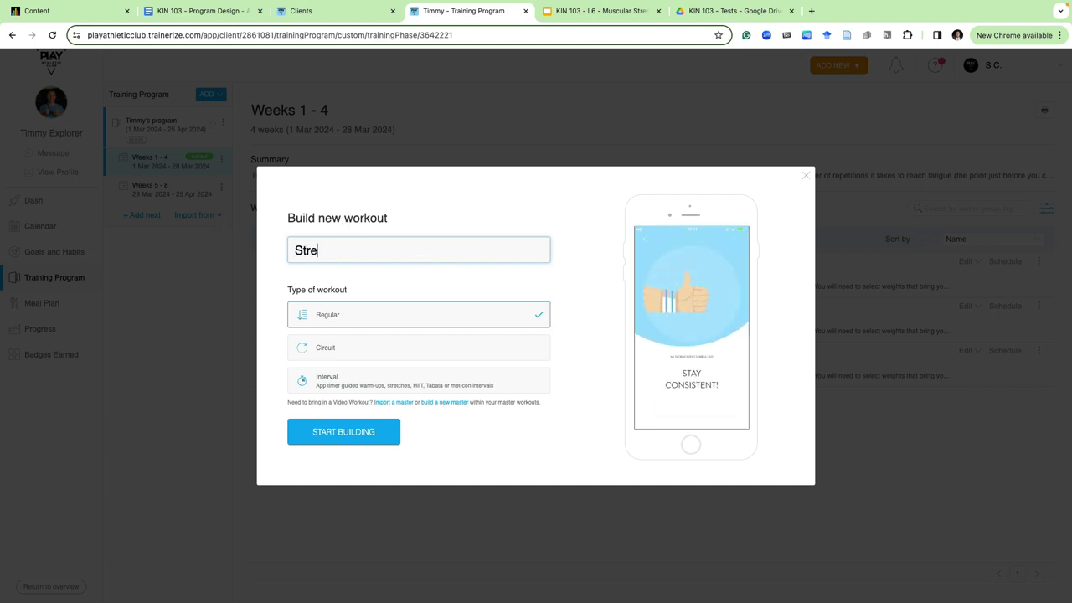
{"action": "type", "text": "ch"}
{"action": "key", "text": "BackSpace"}
{"action": "key", "text": "BackSpace"}
{"action": "type", "text": "tchign"}
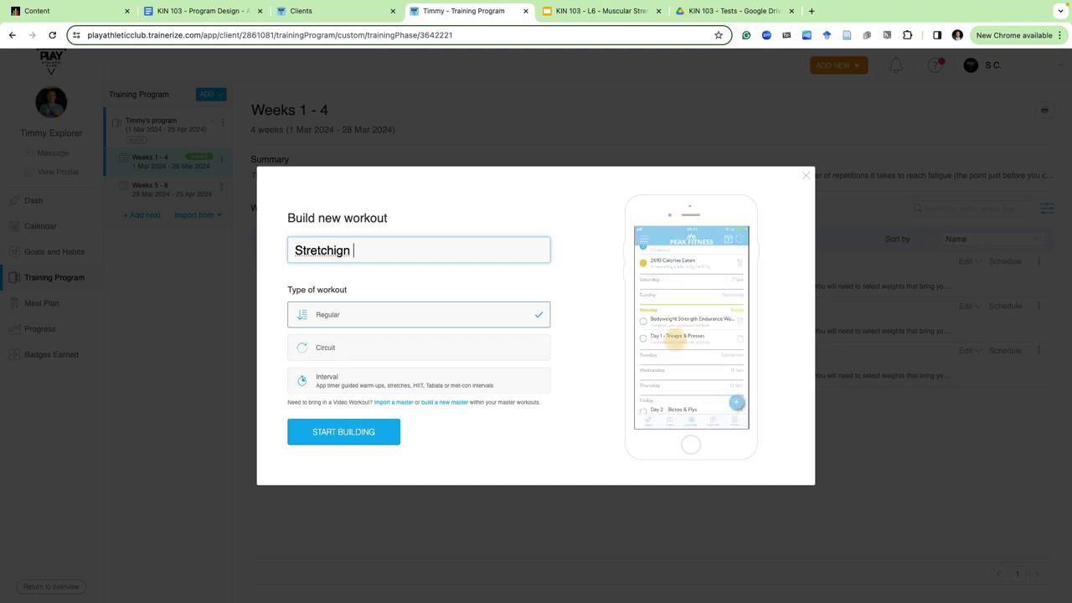
{"action": "key", "text": "BackSpace"}
{"action": "key", "text": "BackSpace"}
{"action": "key", "text": "BackSpace"}
{"action": "type", "text": "ng"}
Set the Stretching workout's type to Interval and start building it
{"action": "left_click", "coordinate": [369, 353]}
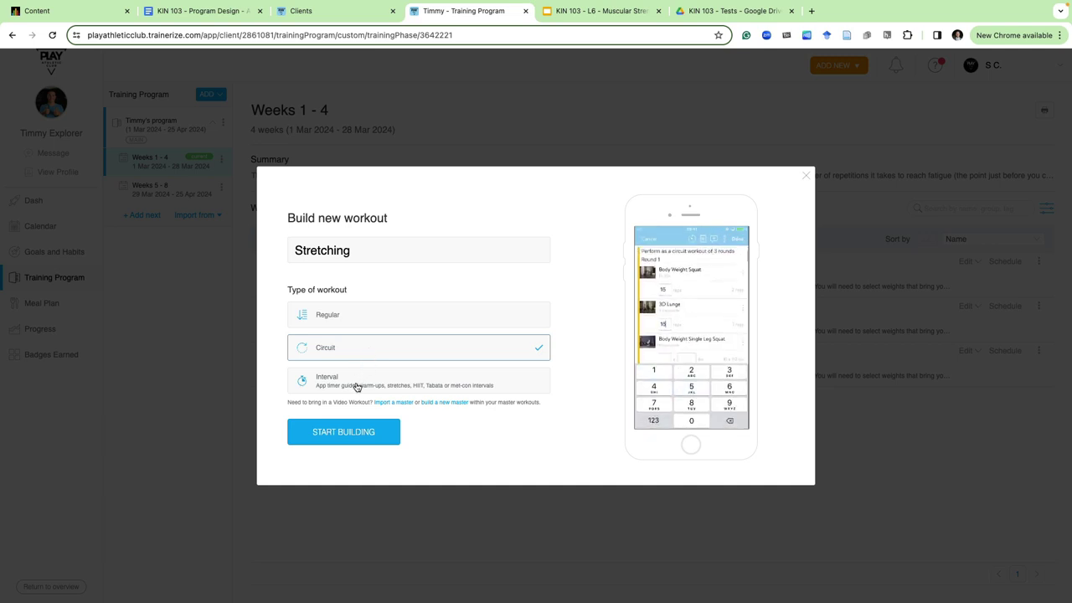
{"action": "left_click", "coordinate": [355, 386]}
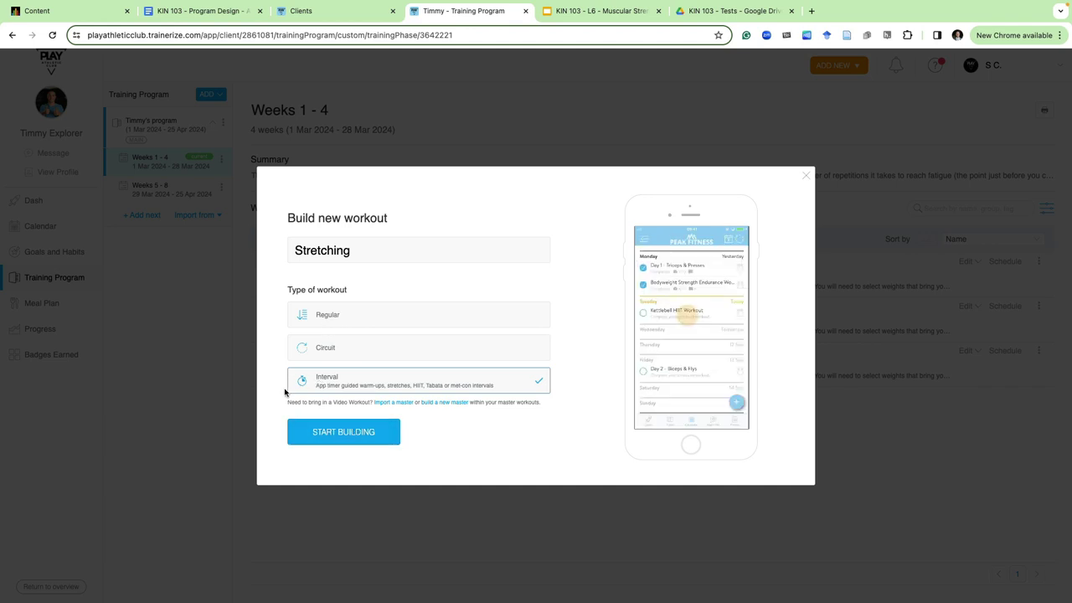
{"action": "left_click", "coordinate": [323, 432]}
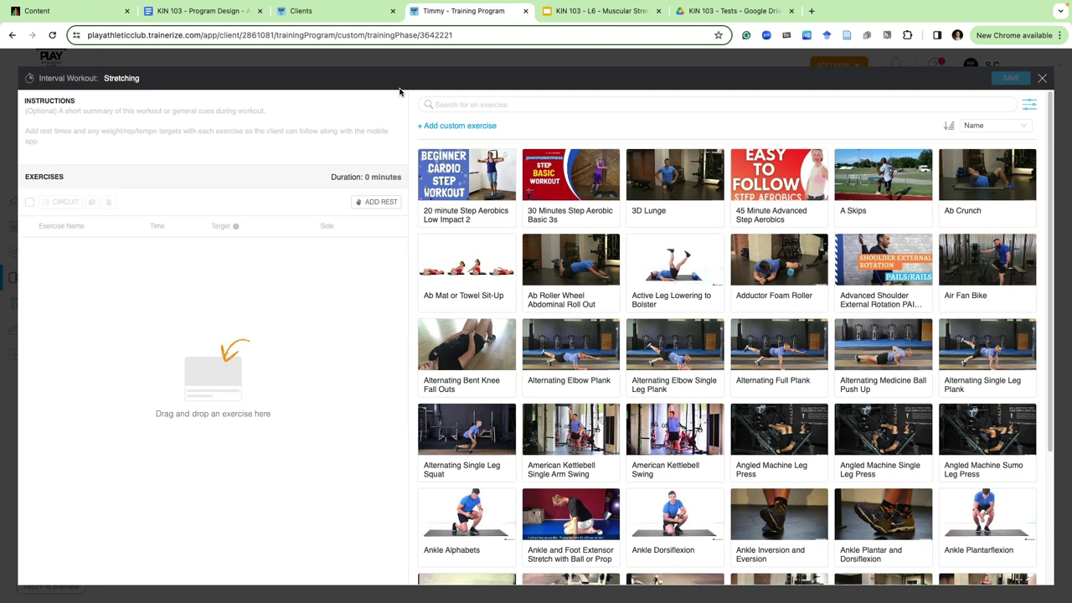
Enter "take it easy." as the instructions for the Stretching workout
{"action": "left_click", "coordinate": [167, 134]}
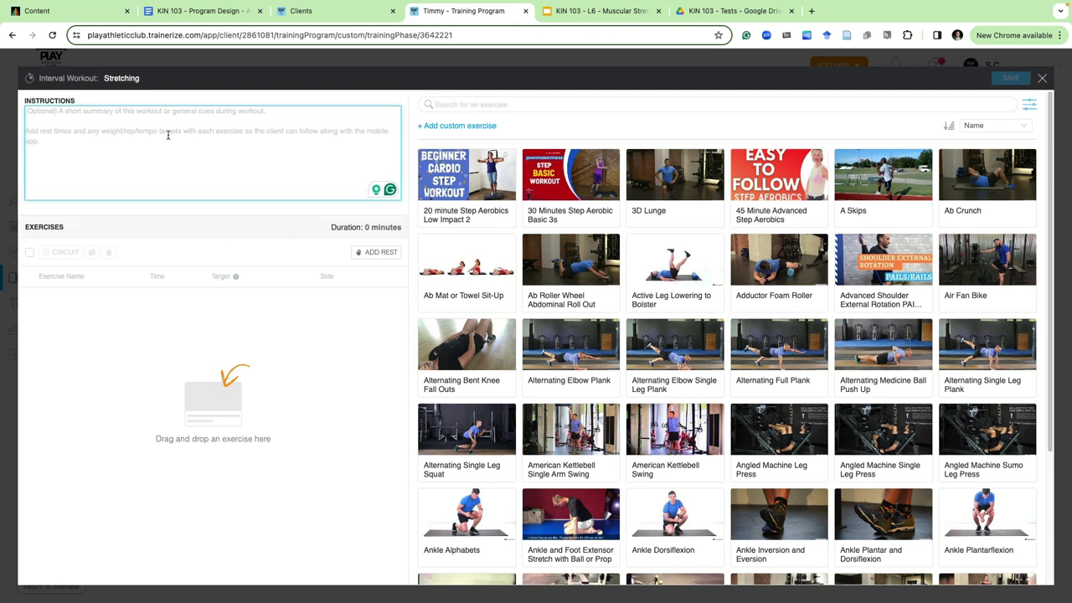
{"action": "type", "text": "th"}
{"action": "type", "text": "ke it easy."}
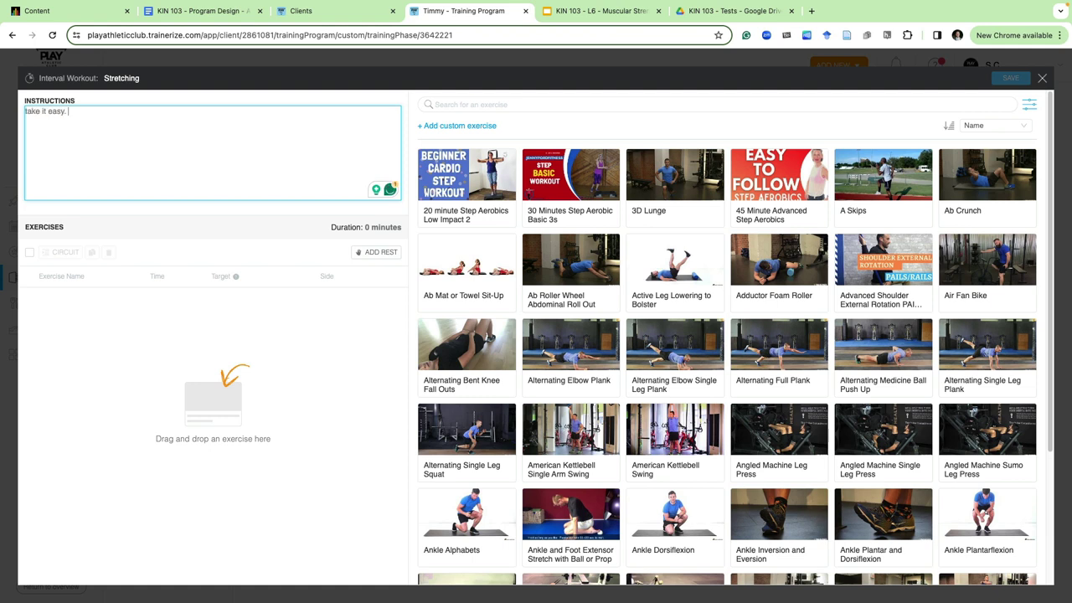
{"action": "left_click", "coordinate": [202, 213]}
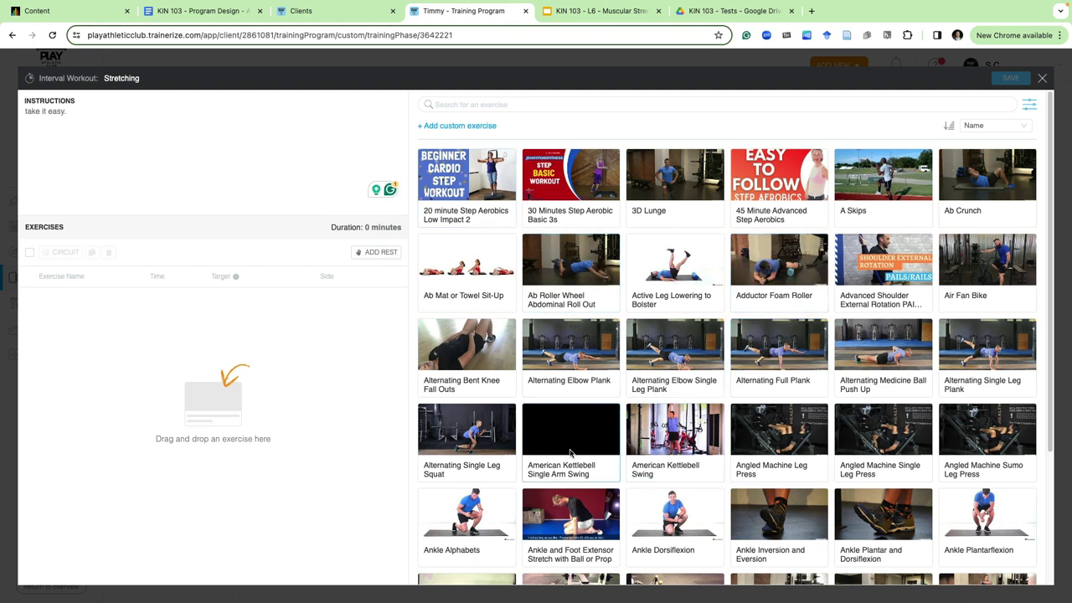
Search the exercise library for "stretch"
{"action": "left_click", "coordinate": [470, 102]}
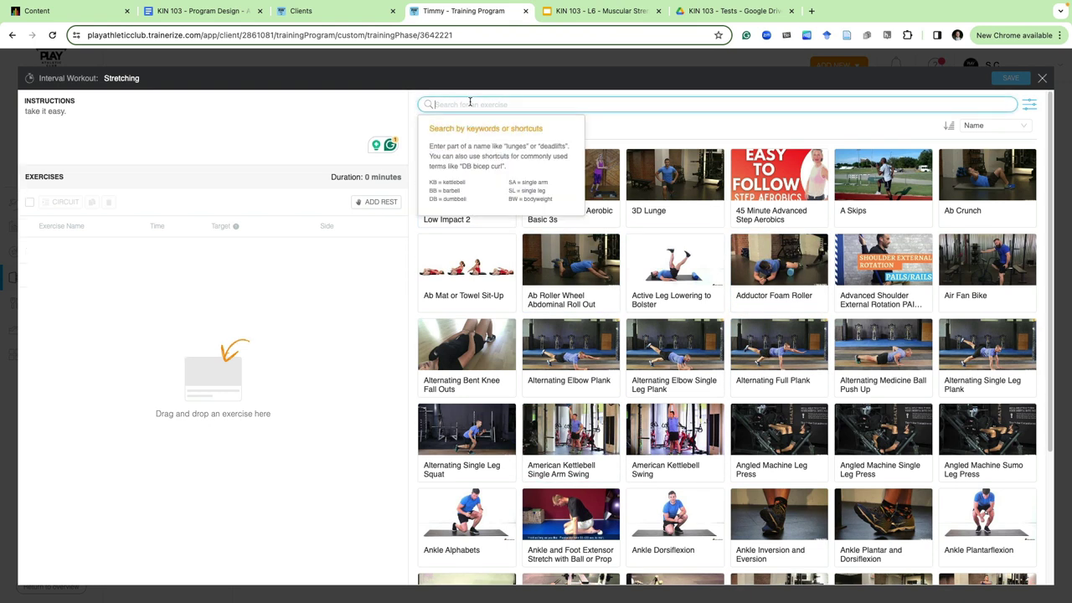
{"action": "type", "text": "strech"}
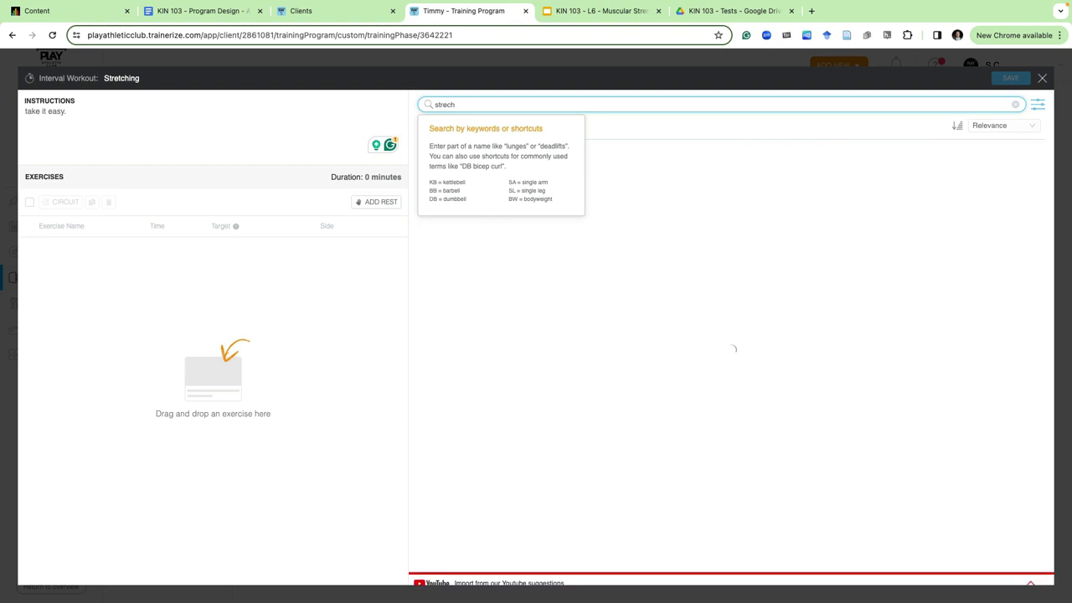
{"action": "left_click", "coordinate": [466, 102]}
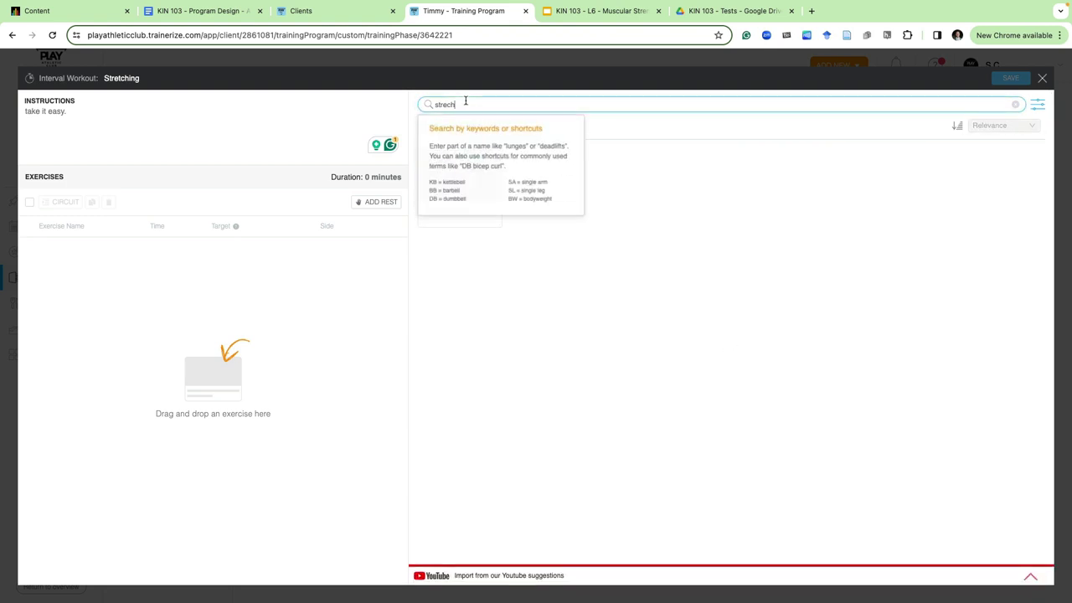
{"action": "double_click", "coordinate": [465, 101]}
{"action": "type", "text": "stretch"}
{"action": "key", "text": "Return"}
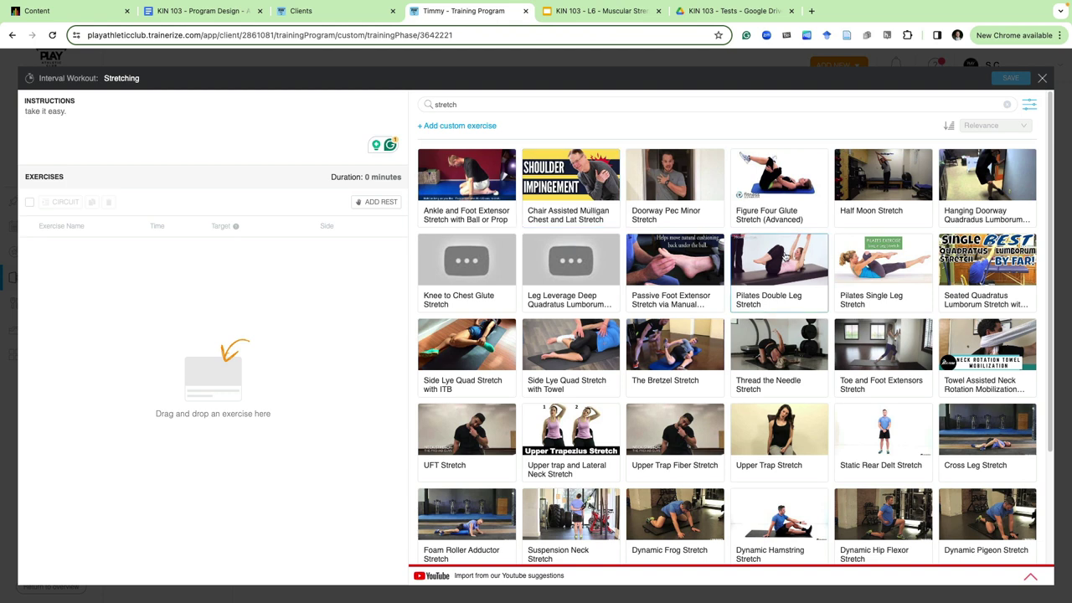
Add the Doorway Pec Minor Stretch to the Stretching workout's exercise list twice
{"action": "left_click_drag", "start_coordinate": [658, 201], "coordinate": [232, 306]}
{"action": "left_click_drag", "start_coordinate": [670, 188], "coordinate": [188, 317]}
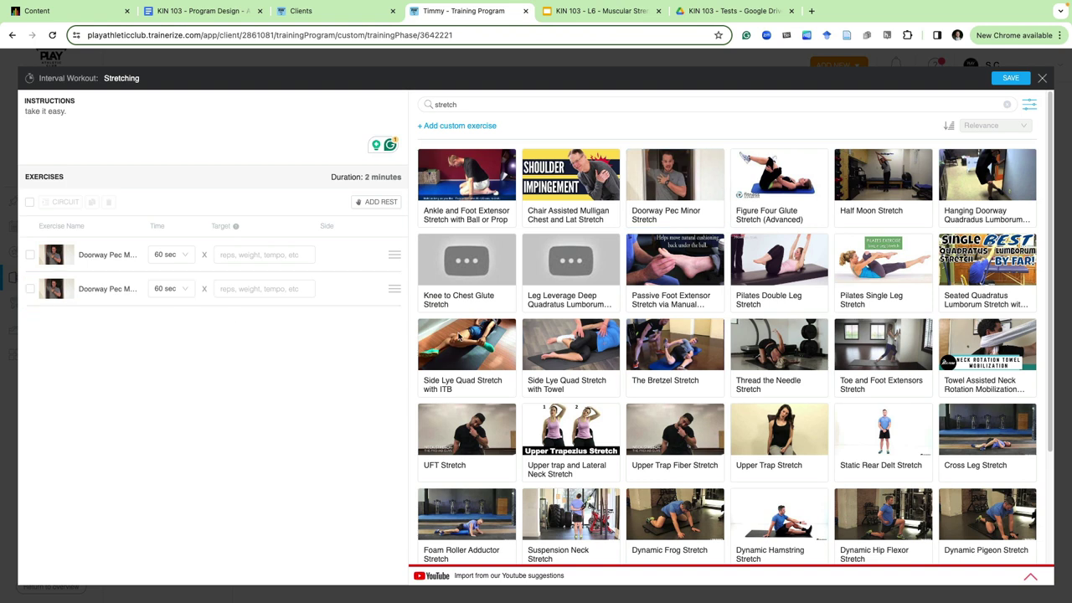
{"action": "scroll", "coordinate": [601, 404], "scroll_direction": "down", "scroll_amount": 3}
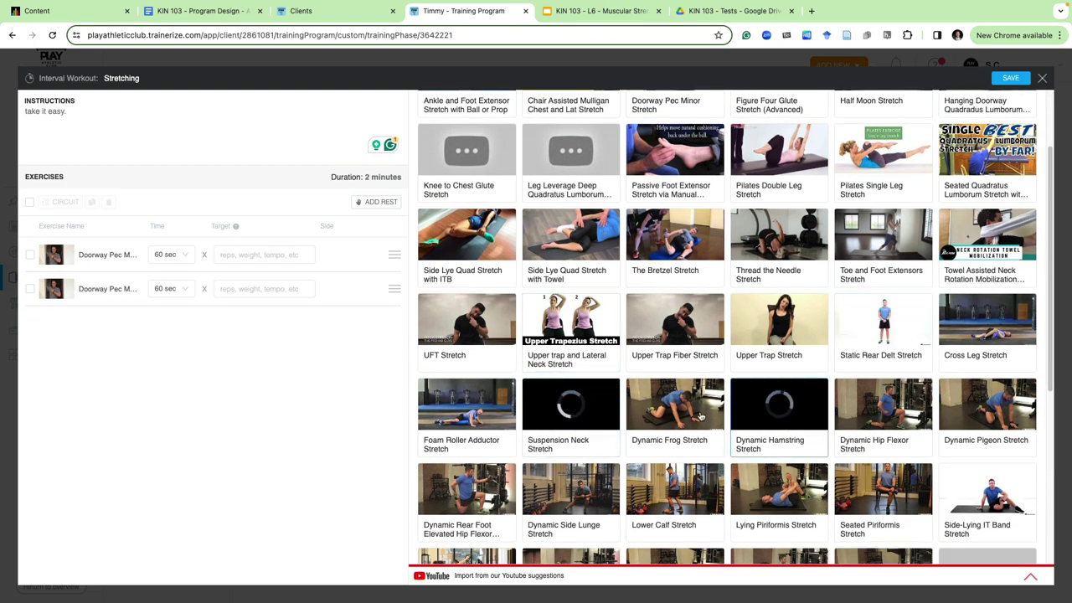
Add the Dynamic Frog Stretch and the Runner Stretch from the library to the Stretching workout's exercise list
{"action": "left_click_drag", "start_coordinate": [674, 406], "coordinate": [244, 396]}
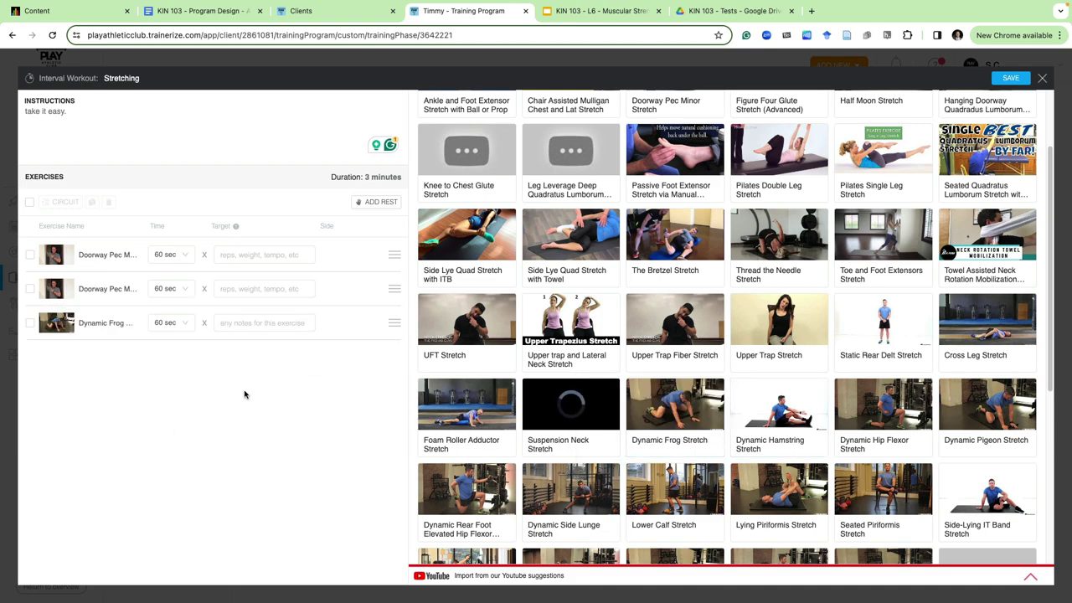
{"action": "scroll", "coordinate": [808, 366], "scroll_direction": "down", "scroll_amount": 3}
{"action": "scroll", "coordinate": [809, 366], "scroll_direction": "down", "scroll_amount": 1}
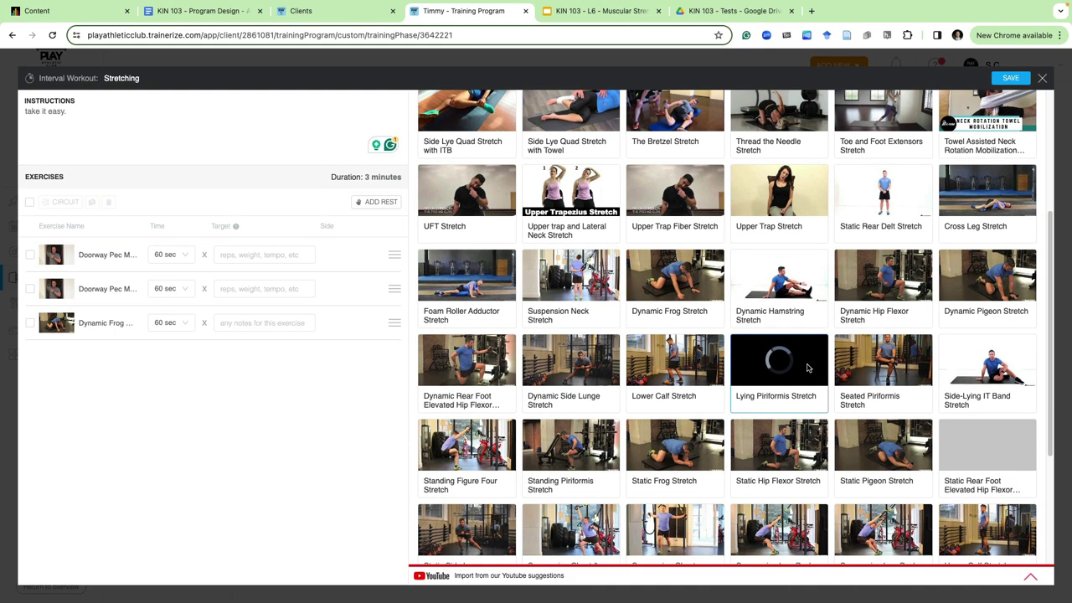
{"action": "scroll", "coordinate": [947, 482], "scroll_direction": "down", "scroll_amount": 1}
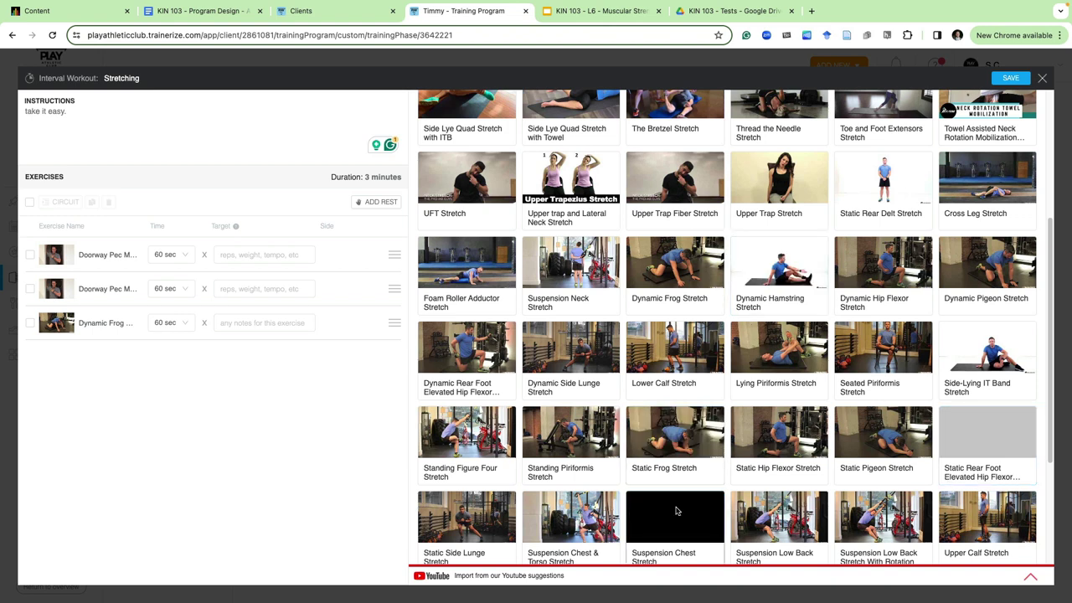
{"action": "scroll", "coordinate": [677, 507], "scroll_direction": "down", "scroll_amount": 2}
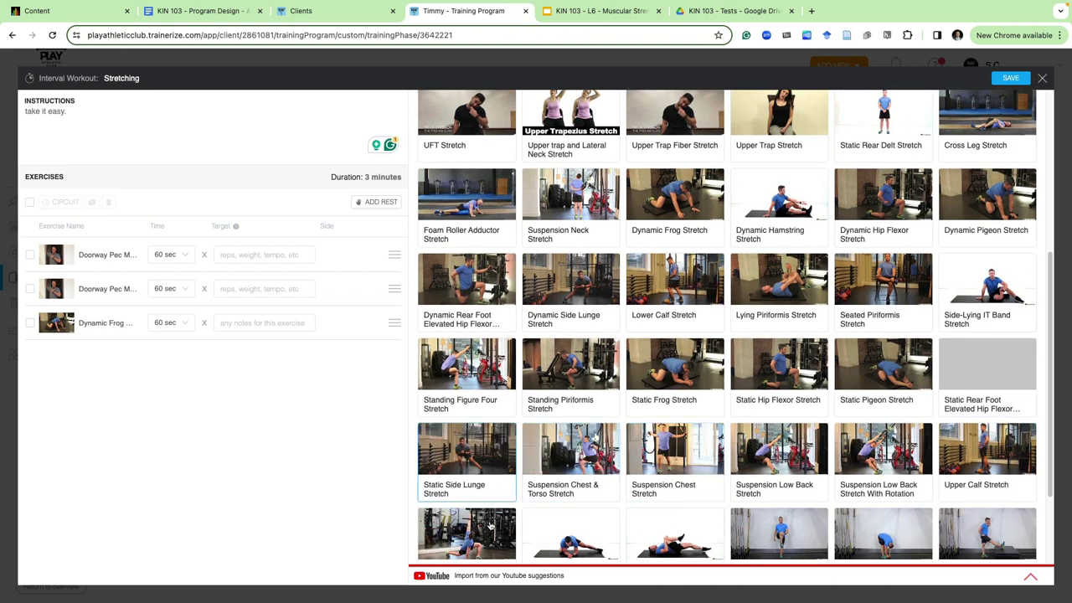
{"action": "scroll", "coordinate": [459, 473], "scroll_direction": "down", "scroll_amount": 1}
{"action": "left_click_drag", "start_coordinate": [462, 485], "coordinate": [184, 499]}
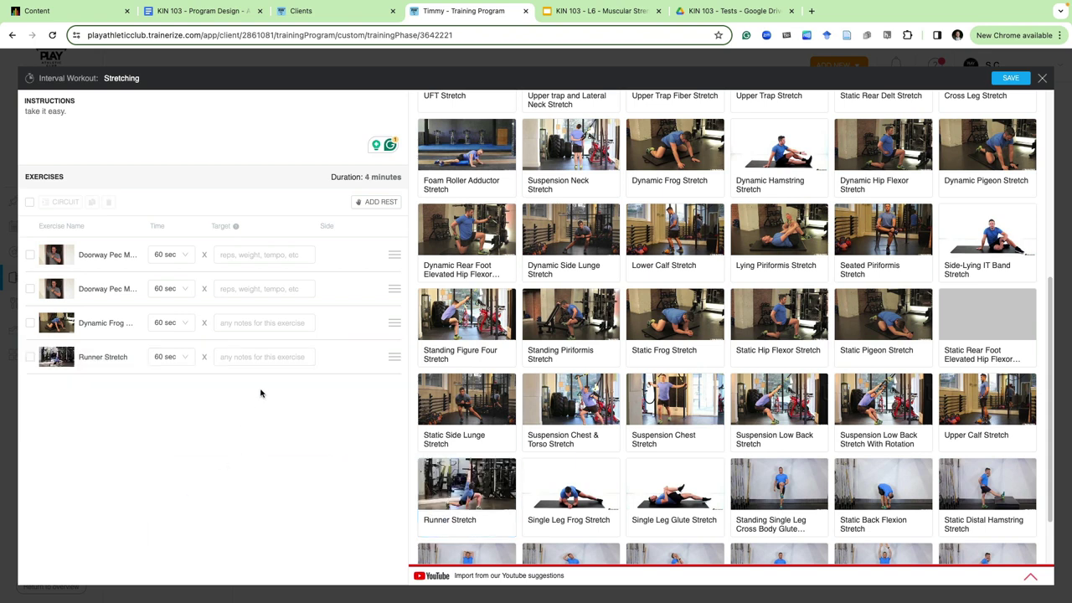
Set the time of all four exercises in the Stretching workout to 20 sec
{"action": "left_click", "coordinate": [171, 255]}
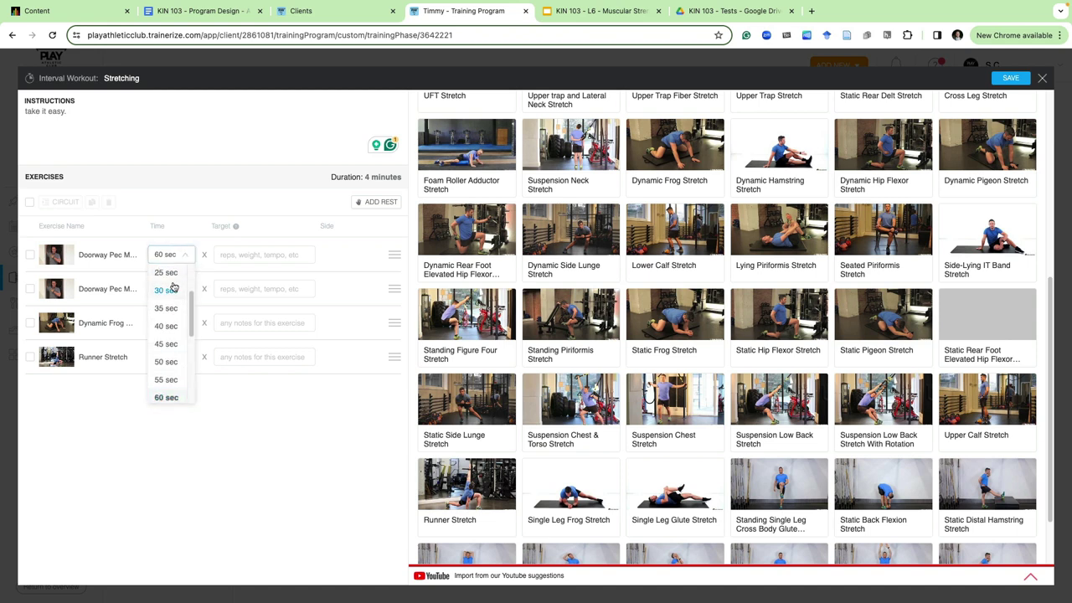
{"action": "left_click", "coordinate": [166, 329]}
{"action": "left_click", "coordinate": [180, 289]}
{"action": "scroll", "coordinate": [176, 335], "scroll_direction": "down", "scroll_amount": 1}
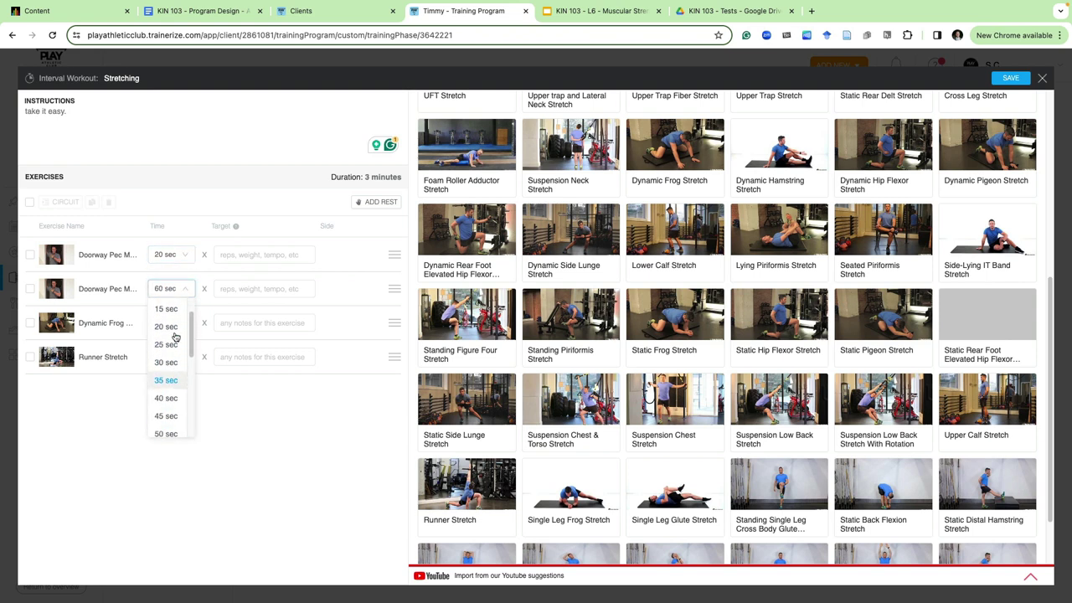
{"action": "left_click", "coordinate": [166, 329]}
{"action": "left_click", "coordinate": [173, 323]}
{"action": "scroll", "coordinate": [173, 351], "scroll_direction": "down", "scroll_amount": 1}
{"action": "left_click", "coordinate": [165, 348]}
{"action": "left_click", "coordinate": [168, 357]}
{"action": "scroll", "coordinate": [170, 396], "scroll_direction": "up", "scroll_amount": 2}
{"action": "left_click", "coordinate": [168, 399]}
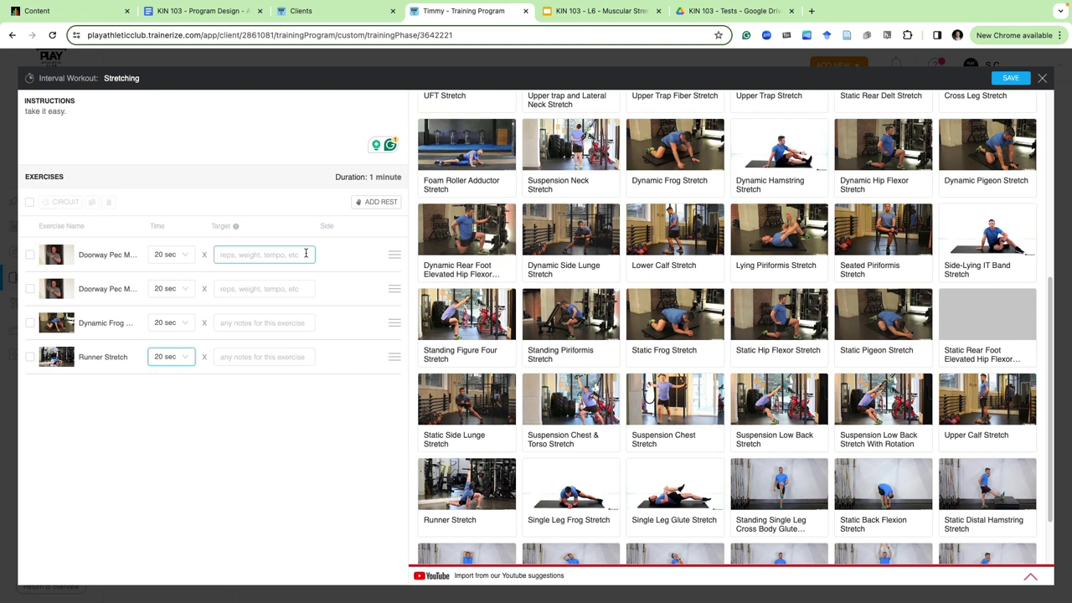
Enter "Left side" as the first Doorway Pec Minor Stretch's target and "Right side" as the second's
{"action": "left_click", "coordinate": [305, 254]}
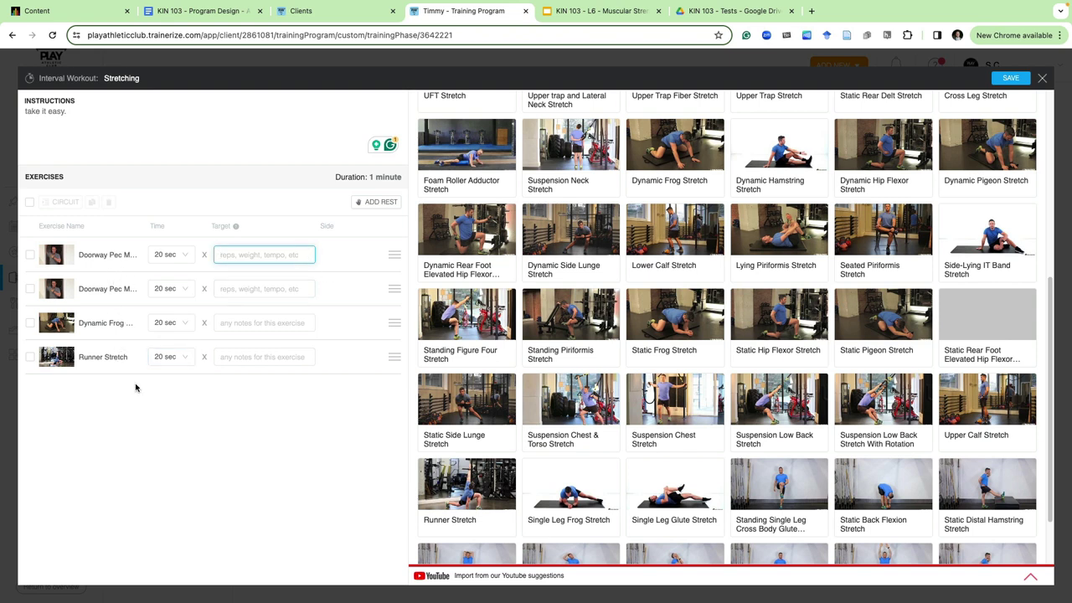
{"action": "type", "text": "Left side"}
{"action": "left_click", "coordinate": [244, 290]}
{"action": "type", "text": "Right side"}
{"action": "left_click", "coordinate": [244, 433]}
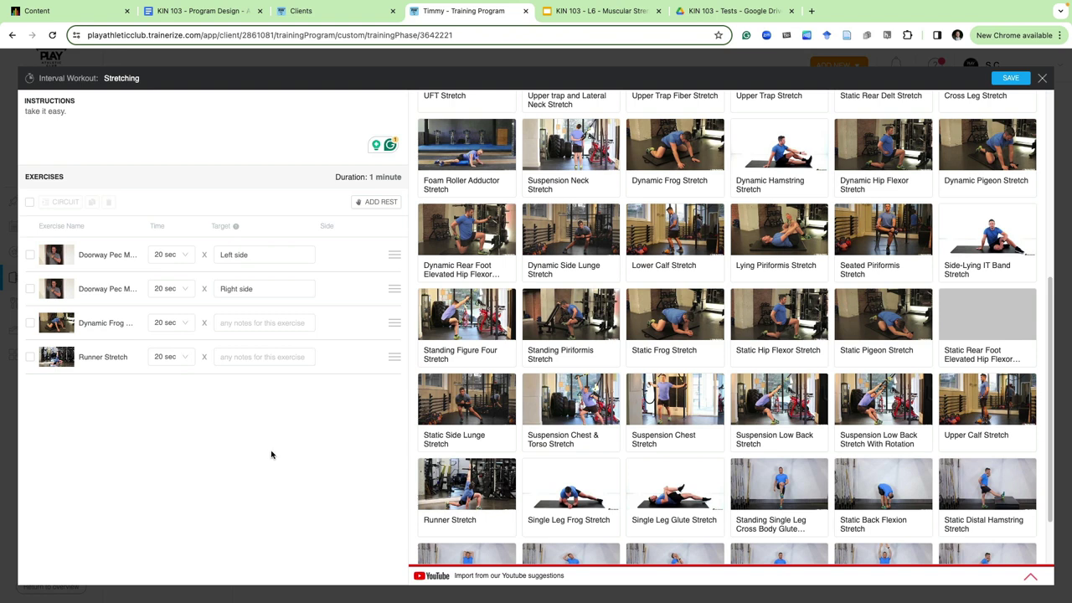
{"action": "left_click", "coordinate": [239, 255]}
{"action": "left_click", "coordinate": [258, 290]}
{"action": "left_click", "coordinate": [245, 325]}
{"action": "left_click", "coordinate": [241, 373]}
Group the two Doorway Pec Minor Stretch entries into a circuit
{"action": "left_click", "coordinate": [31, 254]}
{"action": "left_click", "coordinate": [30, 289]}
{"action": "left_click", "coordinate": [61, 204]}
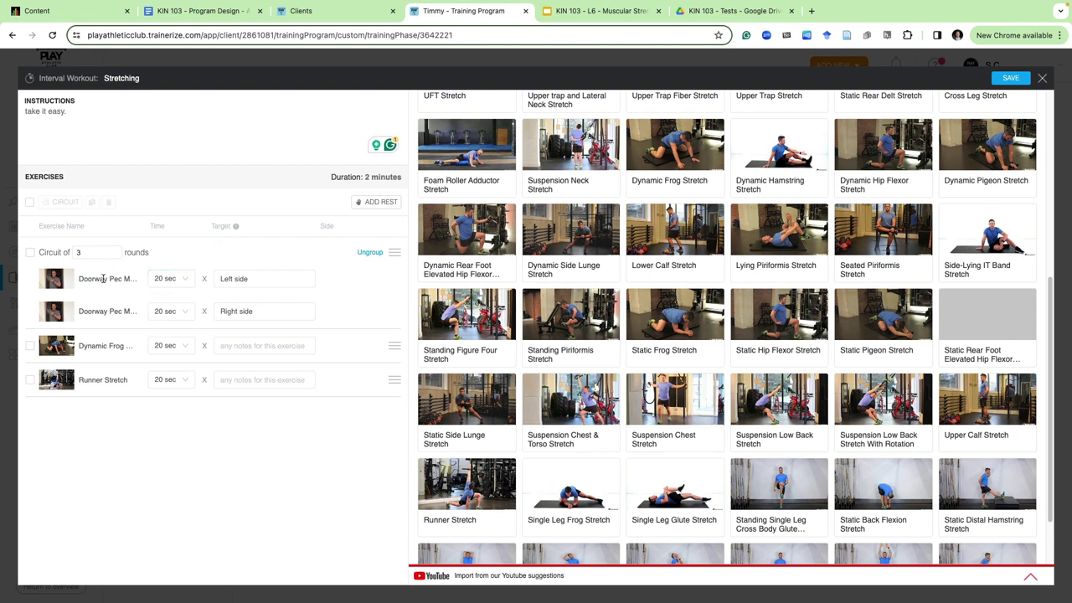
Combine the doorway stretch circuit with the Dynamic Frog and Runner Stretches into one circuit, and ungroup it
{"action": "left_click", "coordinate": [30, 252]}
{"action": "left_click", "coordinate": [31, 345]}
{"action": "left_click", "coordinate": [30, 379]}
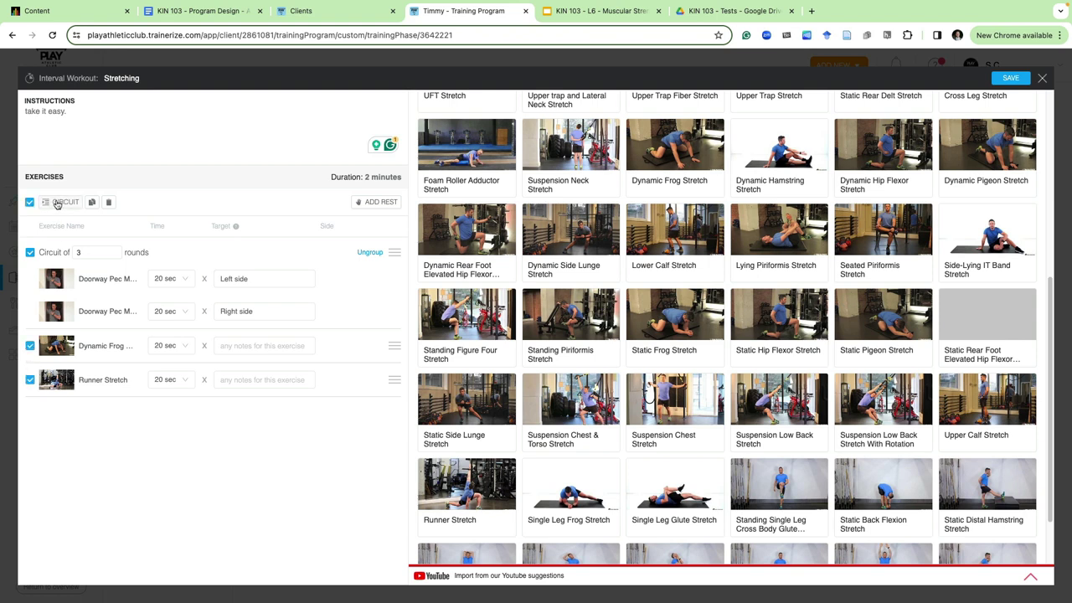
{"action": "left_click", "coordinate": [57, 204]}
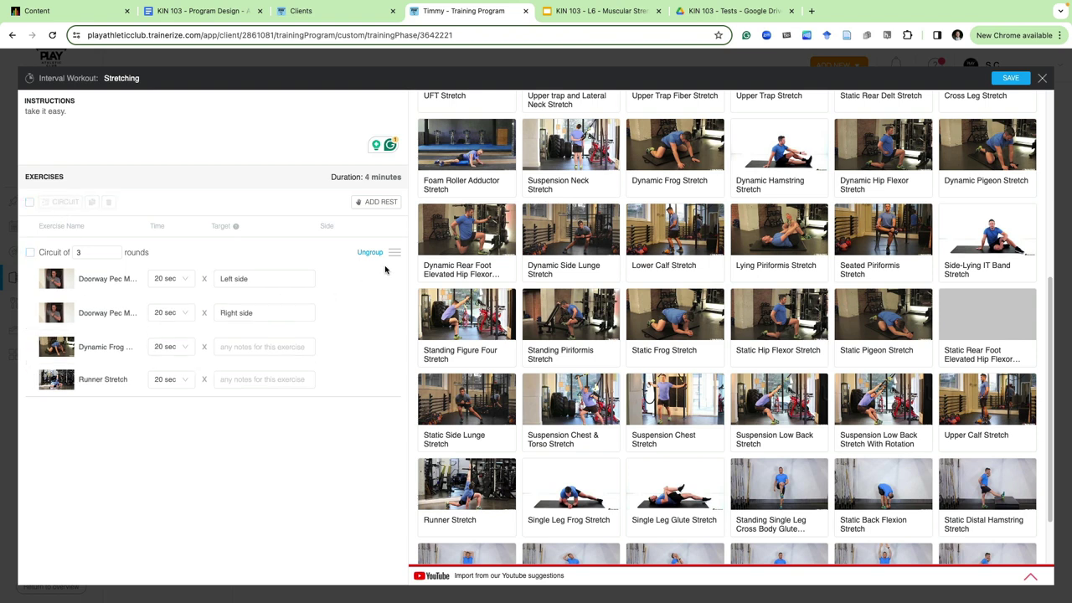
{"action": "left_click", "coordinate": [373, 256]}
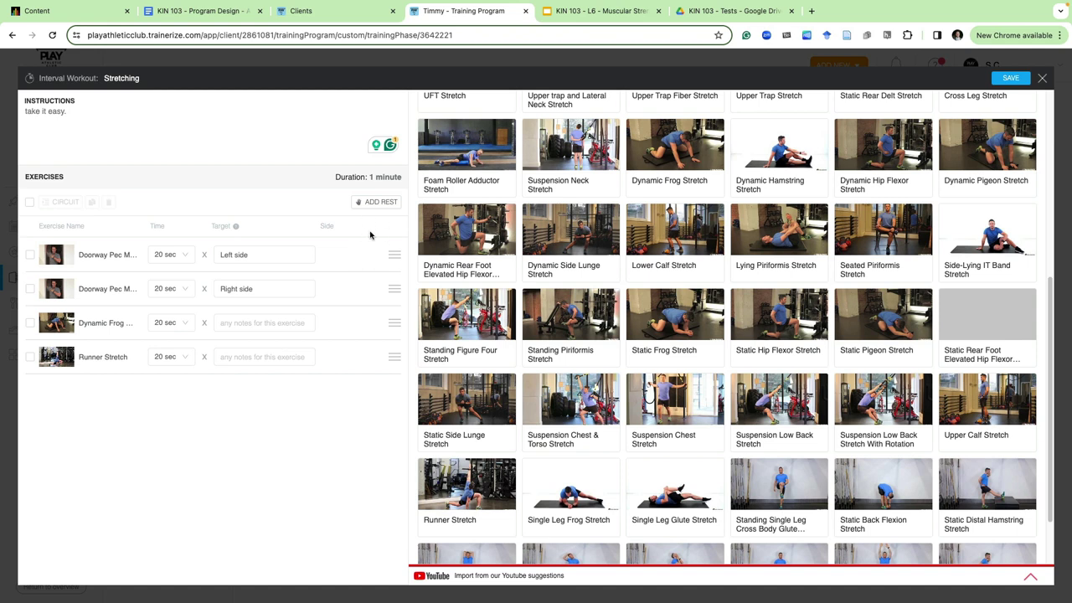
Group all four exercises into a circuit of 2 rounds and save the Stretching workout
{"action": "left_click", "coordinate": [29, 201]}
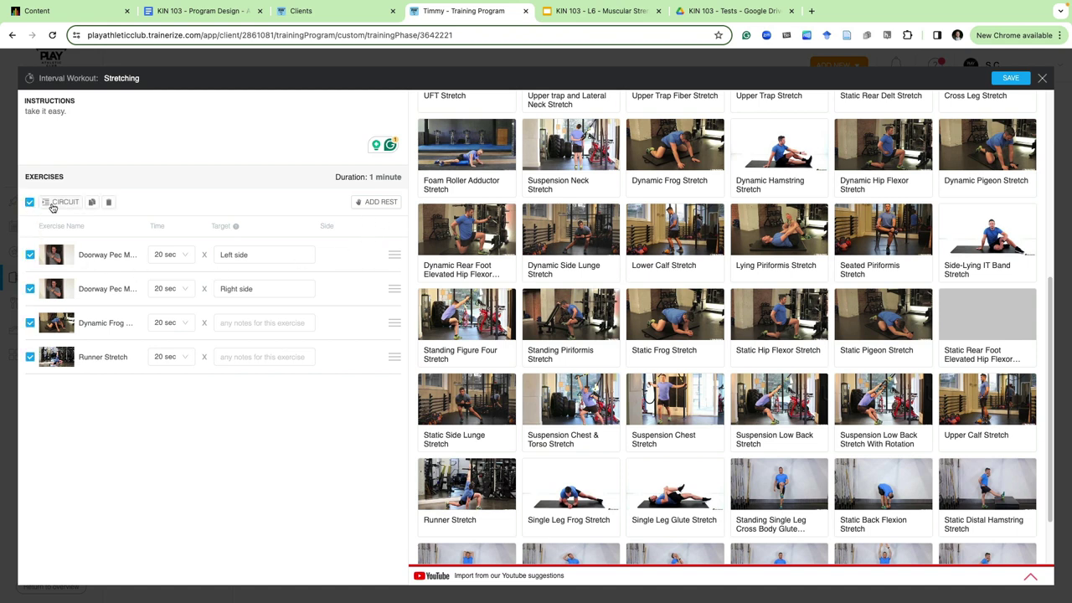
{"action": "left_click", "coordinate": [60, 202]}
{"action": "left_click", "coordinate": [94, 252]}
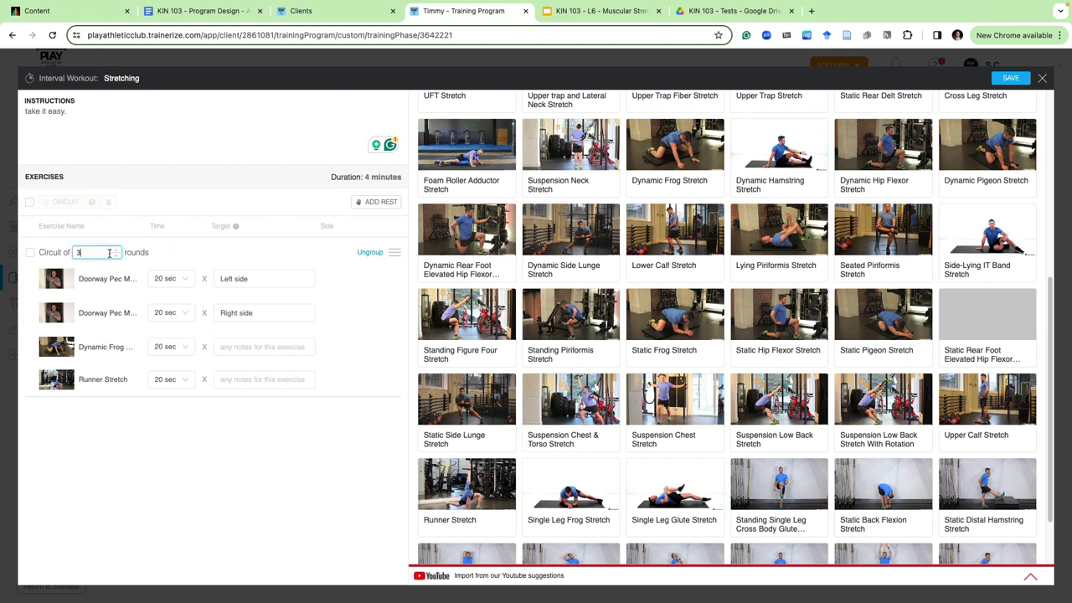
{"action": "type", "text": "2"}
{"action": "left_click", "coordinate": [144, 150]}
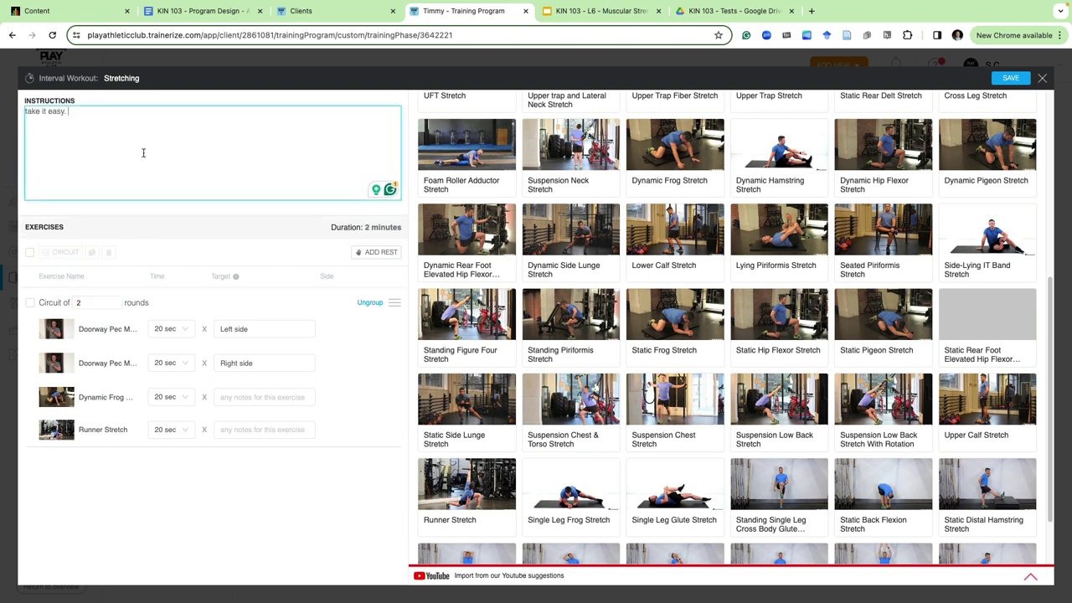
{"action": "left_click", "coordinate": [117, 303]}
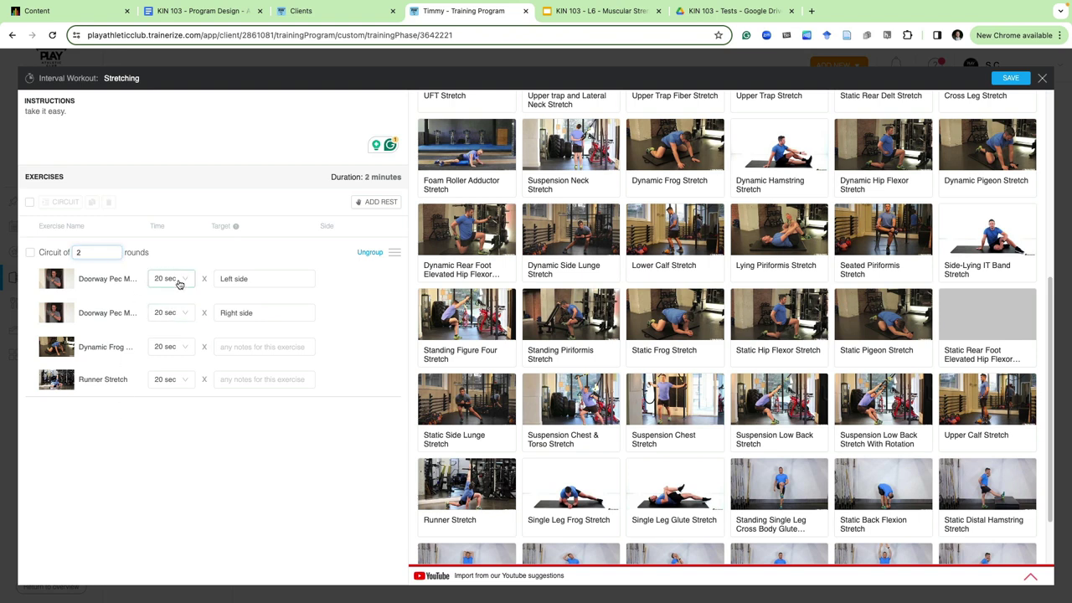
{"action": "left_click", "coordinate": [167, 447]}
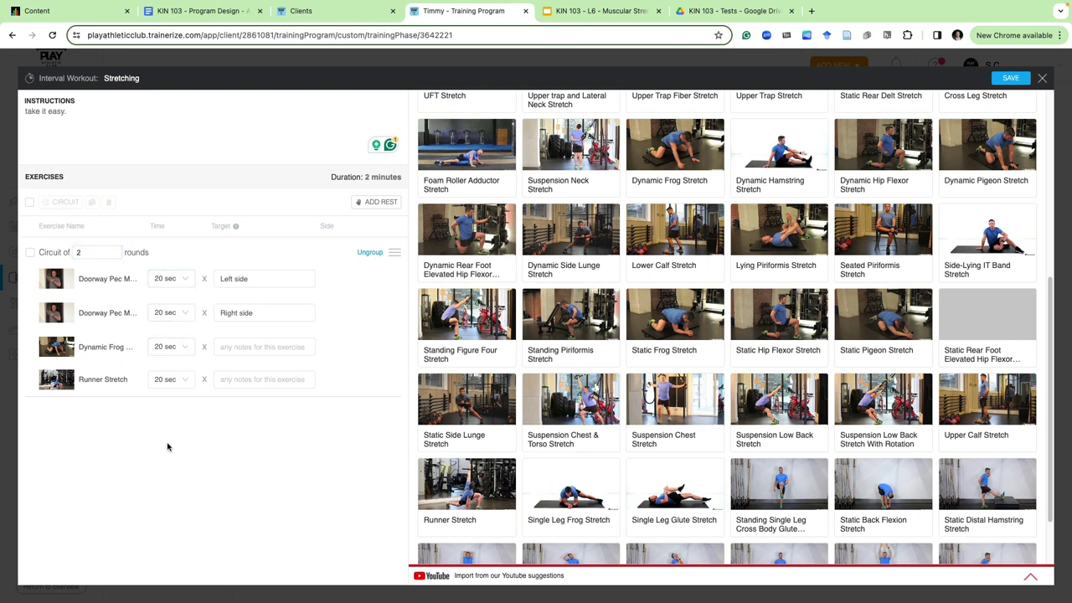
{"action": "left_click", "coordinate": [1009, 79]}
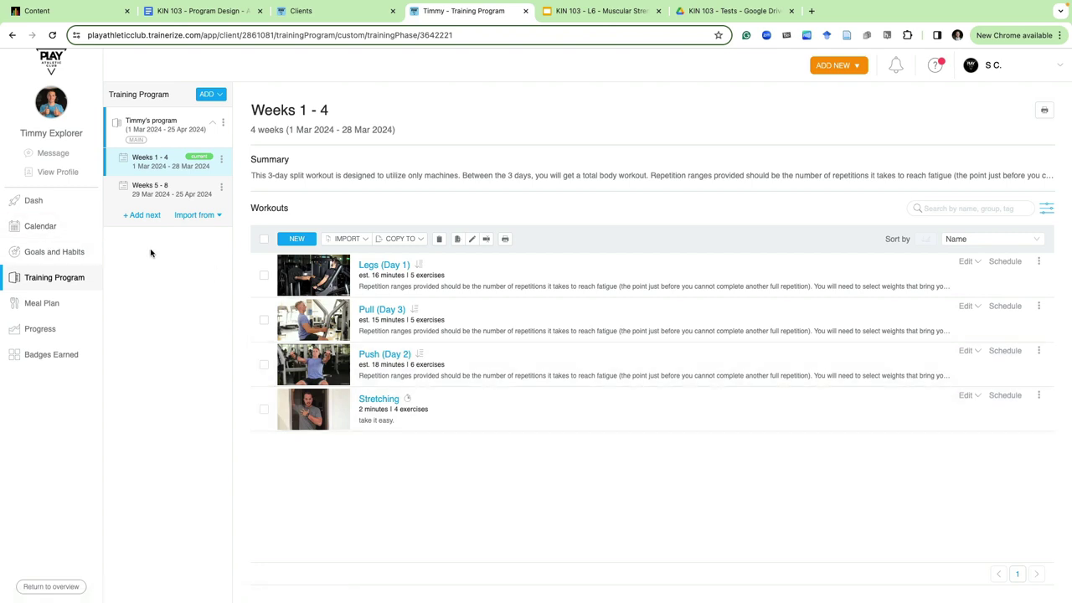
Start a workout activity on 5 March 2024 in the client's calendar, selecting Stretching from the current training program
{"action": "left_click", "coordinate": [72, 232]}
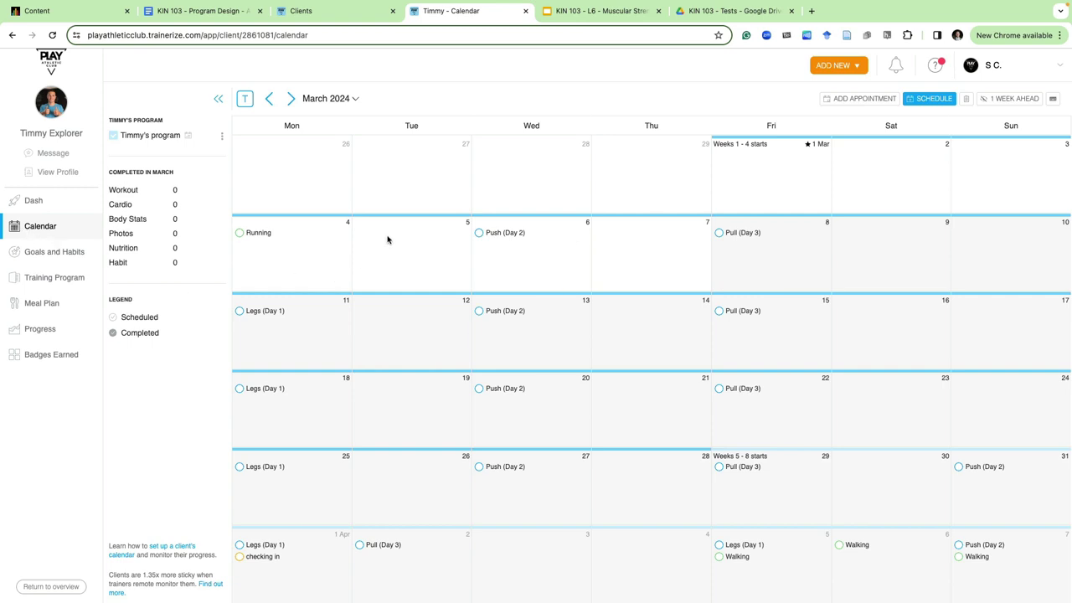
{"action": "left_click", "coordinate": [386, 239]}
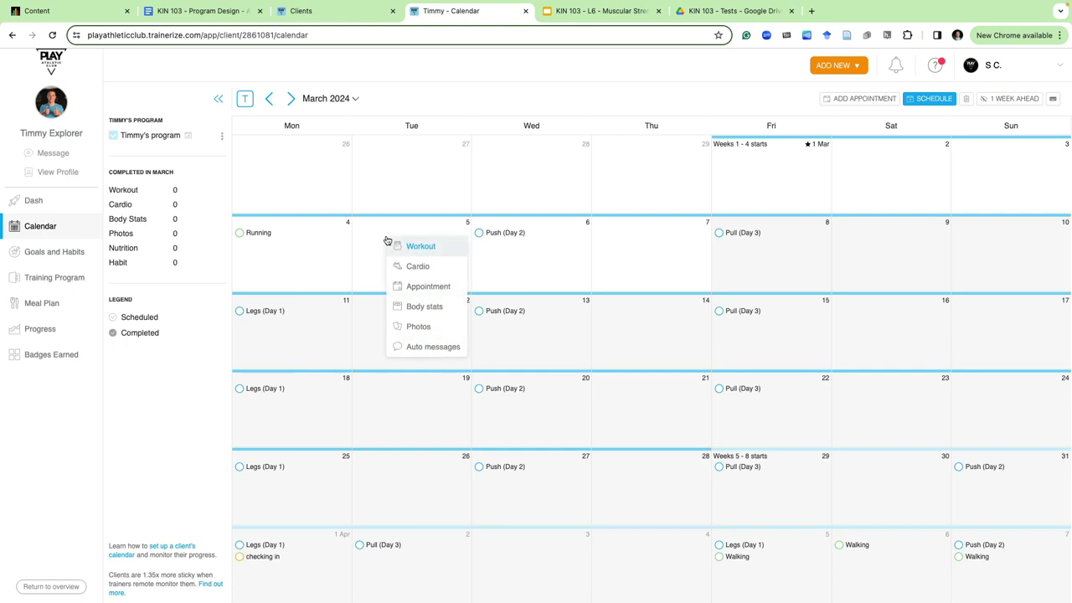
{"action": "left_click", "coordinate": [447, 245]}
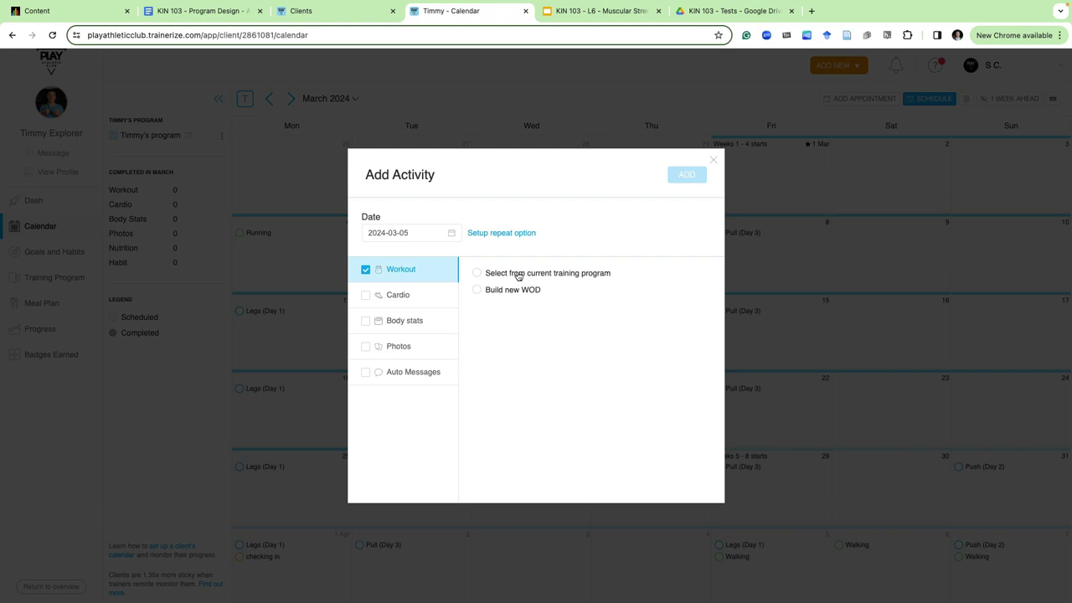
{"action": "left_click", "coordinate": [517, 274]}
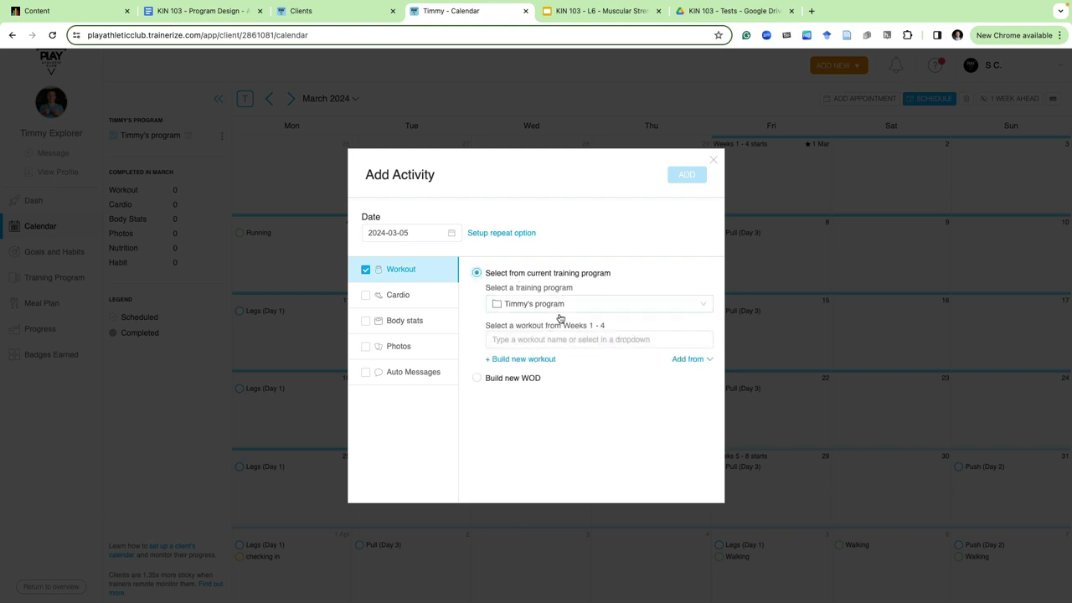
{"action": "left_click", "coordinate": [546, 341]}
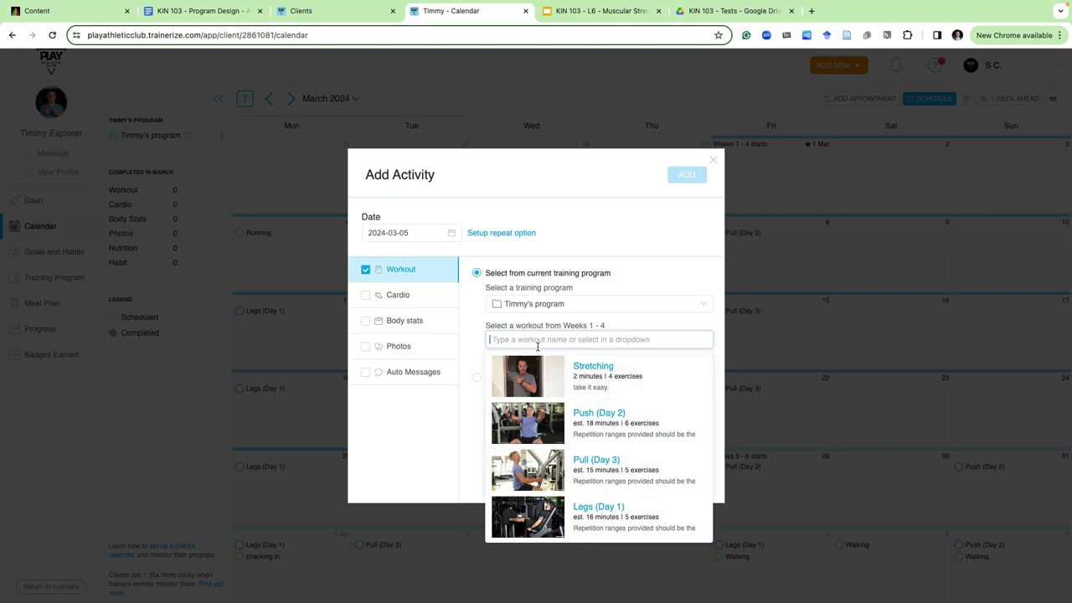
{"action": "left_click", "coordinate": [595, 382]}
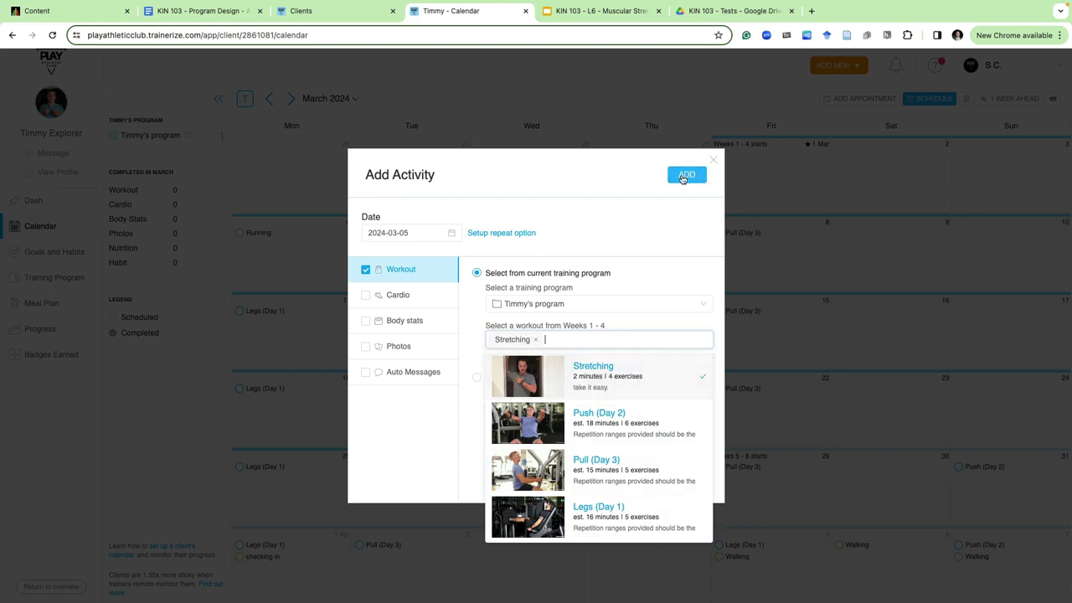
{"action": "left_click", "coordinate": [568, 249]}
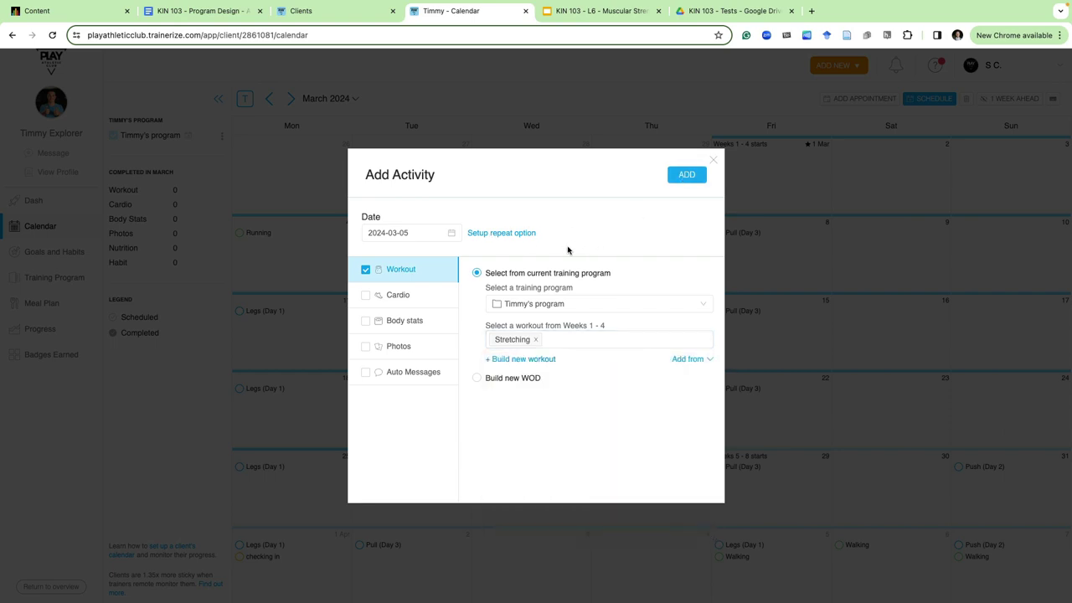
Repeat the Stretching activity every week on Tuesday and Thursday for 4 weeks and add it to the calendar
{"action": "left_click", "coordinate": [522, 234]}
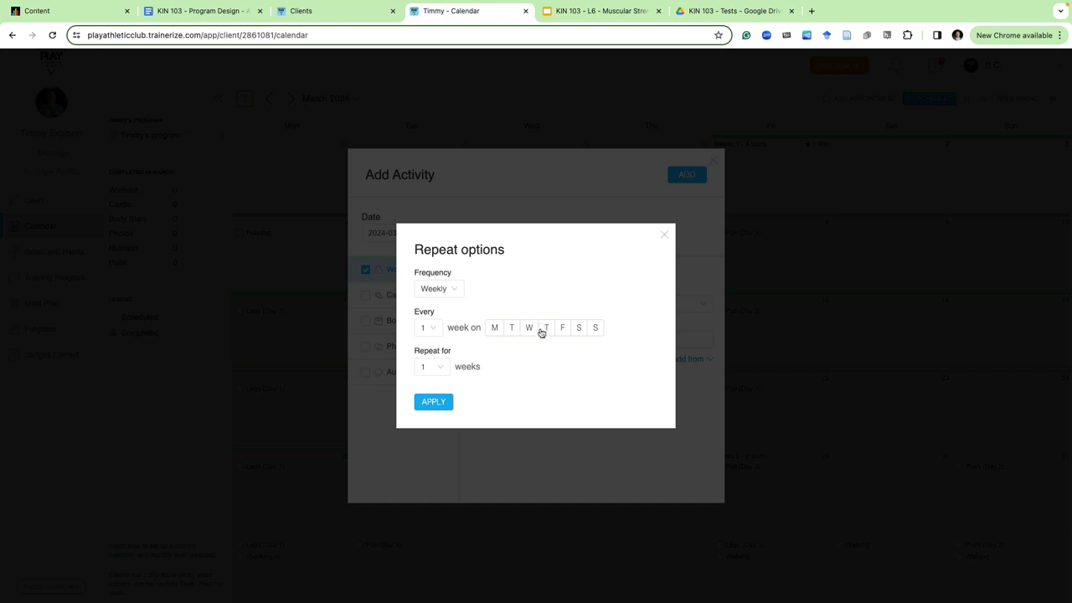
{"action": "left_click", "coordinate": [512, 331]}
{"action": "left_click", "coordinate": [545, 331]}
{"action": "left_click", "coordinate": [443, 368]}
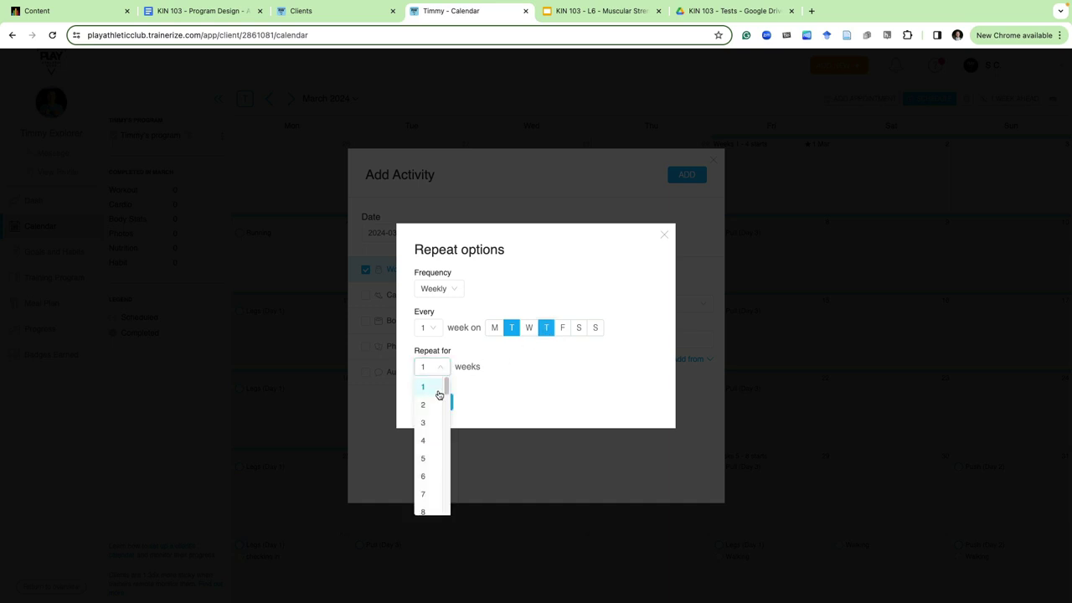
{"action": "left_click", "coordinate": [436, 440]}
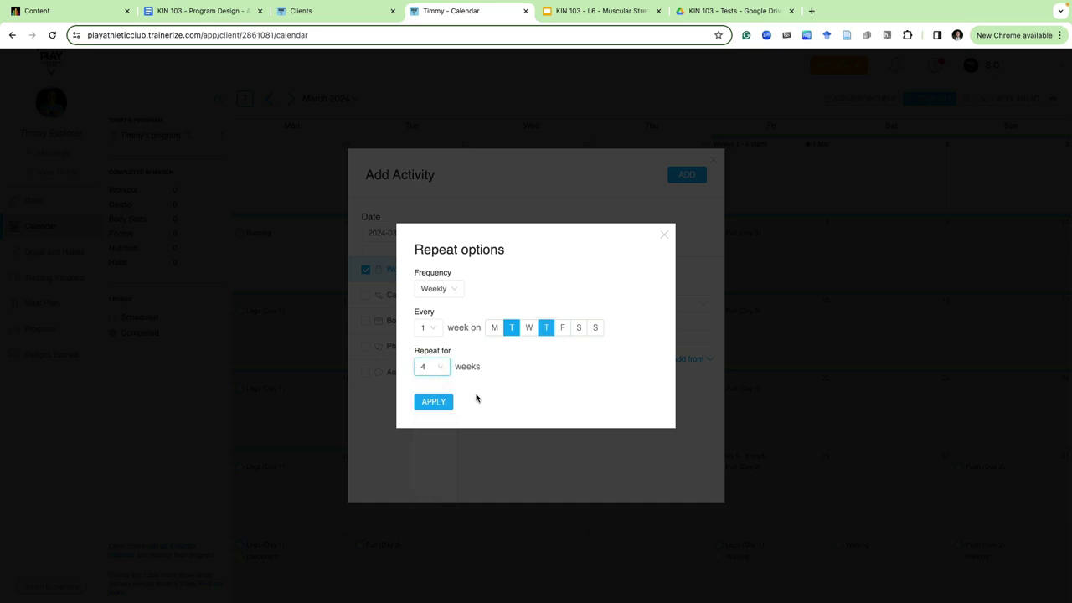
{"action": "left_click", "coordinate": [433, 402]}
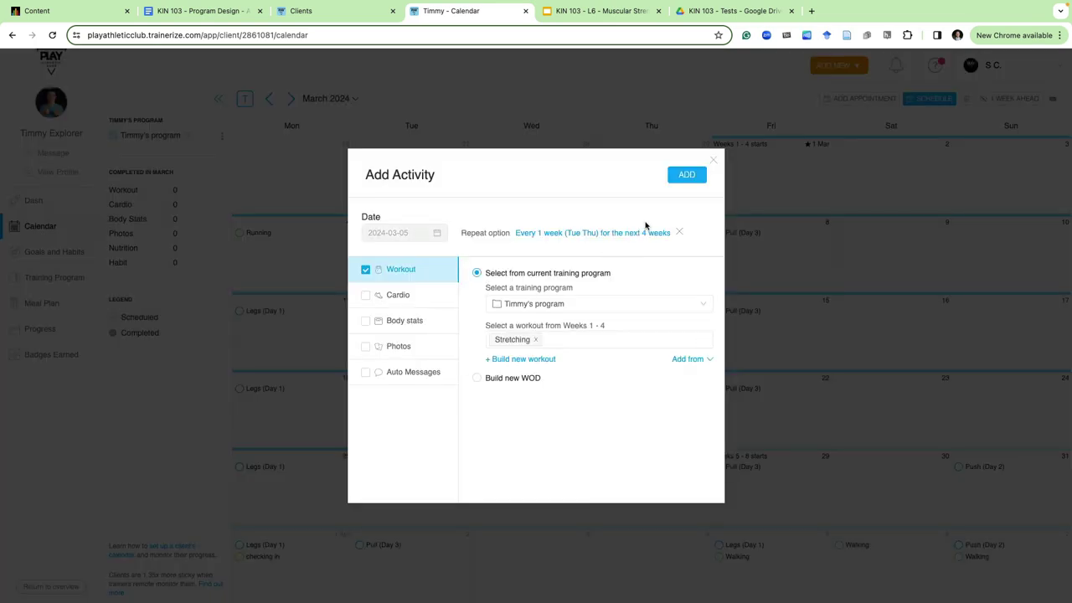
{"action": "left_click", "coordinate": [685, 181]}
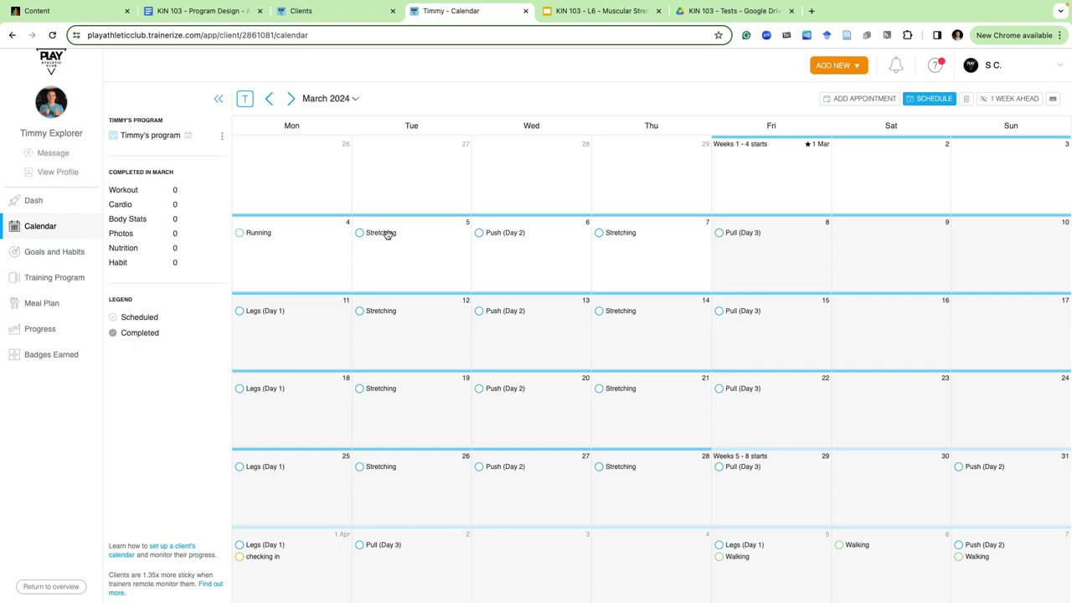
Review the options and stats entry form of the Running activity scheduled on 4 March 2024, and close it unsaved
{"action": "left_click", "coordinate": [252, 233]}
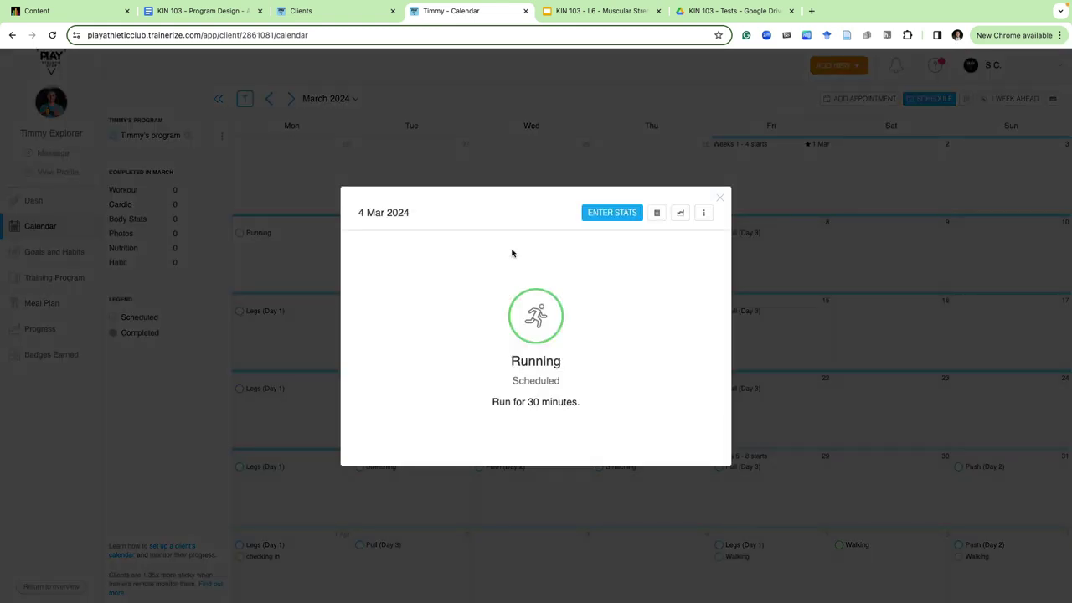
{"action": "left_click", "coordinate": [703, 213]}
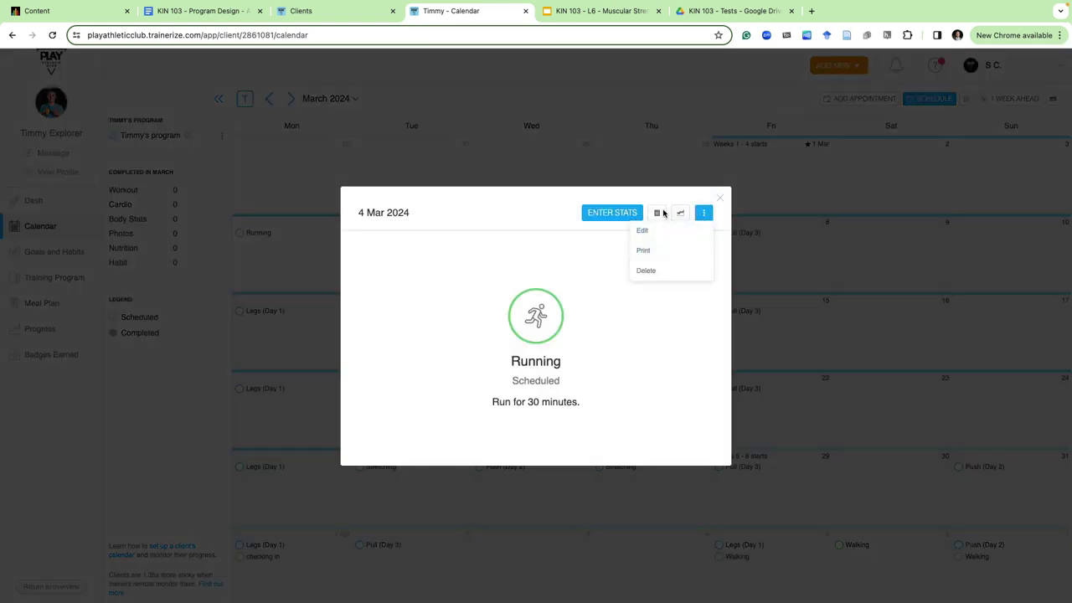
{"action": "left_click", "coordinate": [603, 213]}
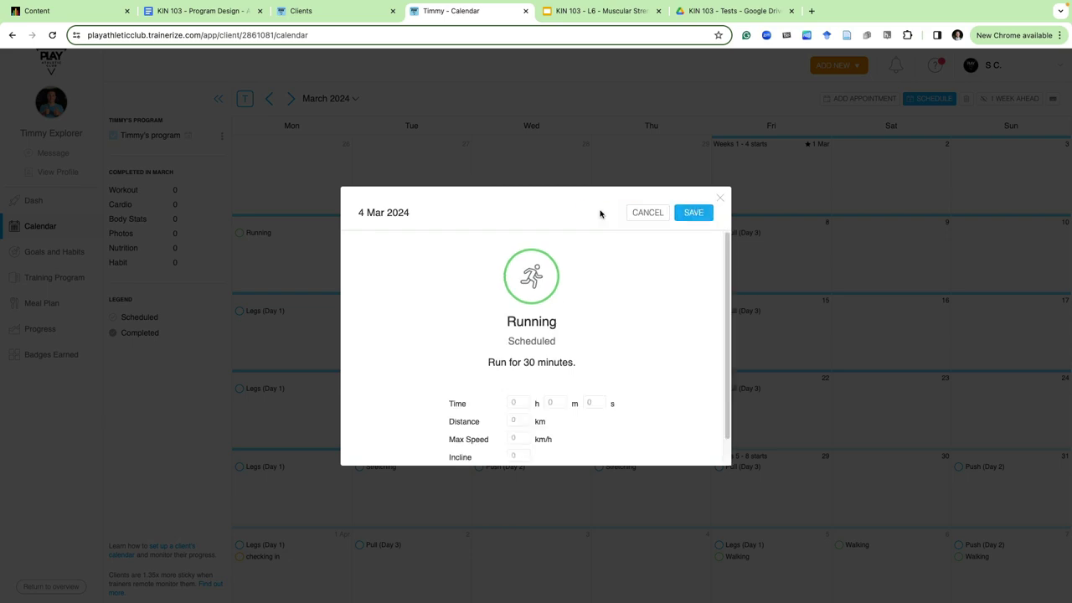
{"action": "left_click", "coordinate": [719, 200]}
Mark the Stretching workout on 5 March 2024 as completed by saving its stats, and close its details
{"action": "left_click", "coordinate": [392, 233]}
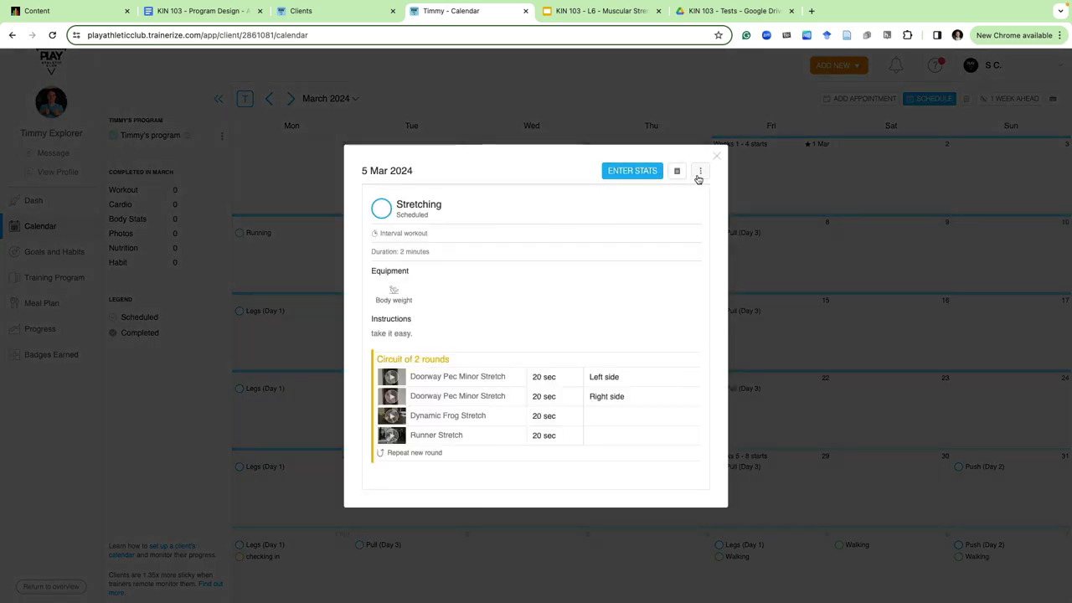
{"action": "left_click", "coordinate": [700, 172]}
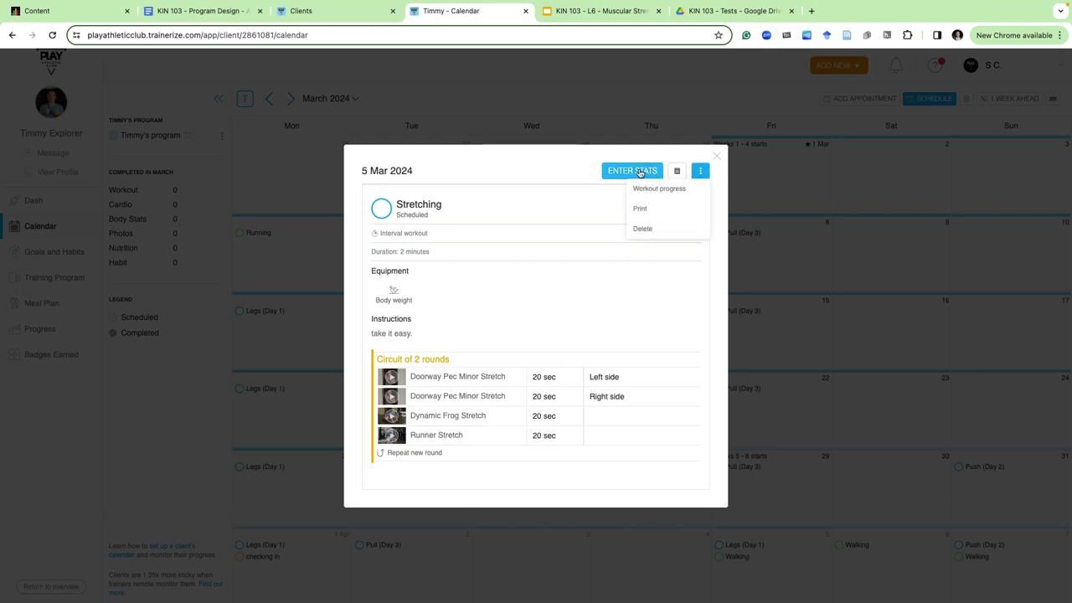
{"action": "left_click", "coordinate": [640, 173]}
{"action": "left_click", "coordinate": [665, 171]}
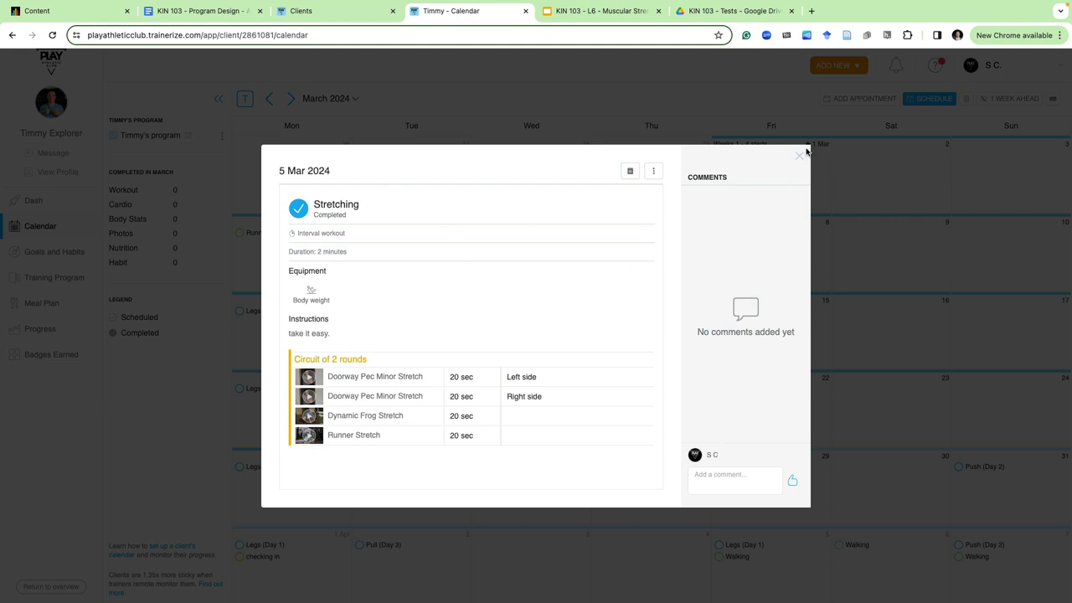
{"action": "left_click", "coordinate": [733, 496]}
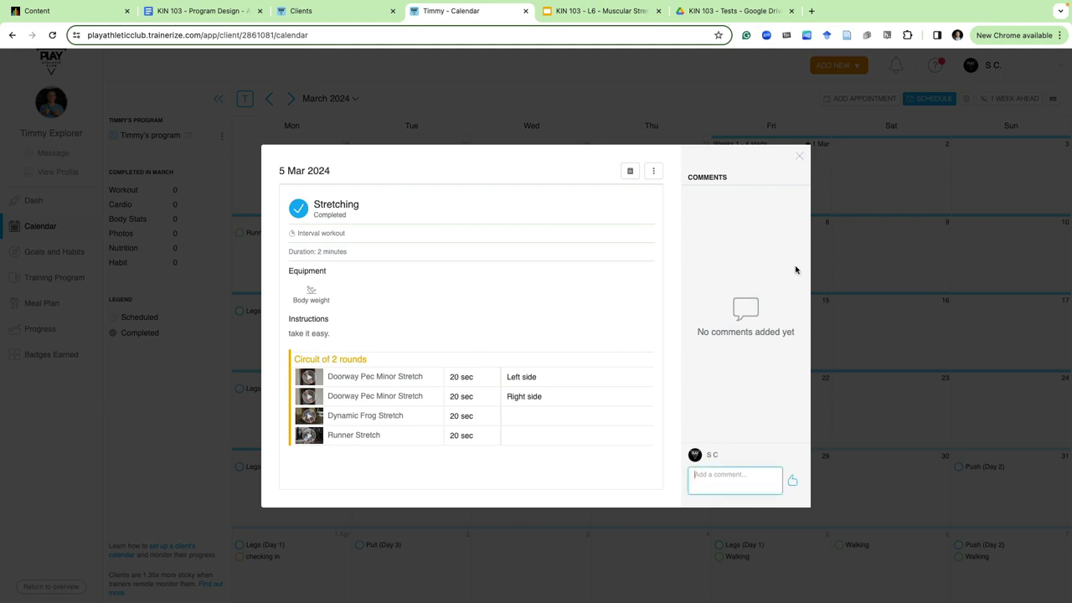
{"action": "left_click", "coordinate": [800, 157]}
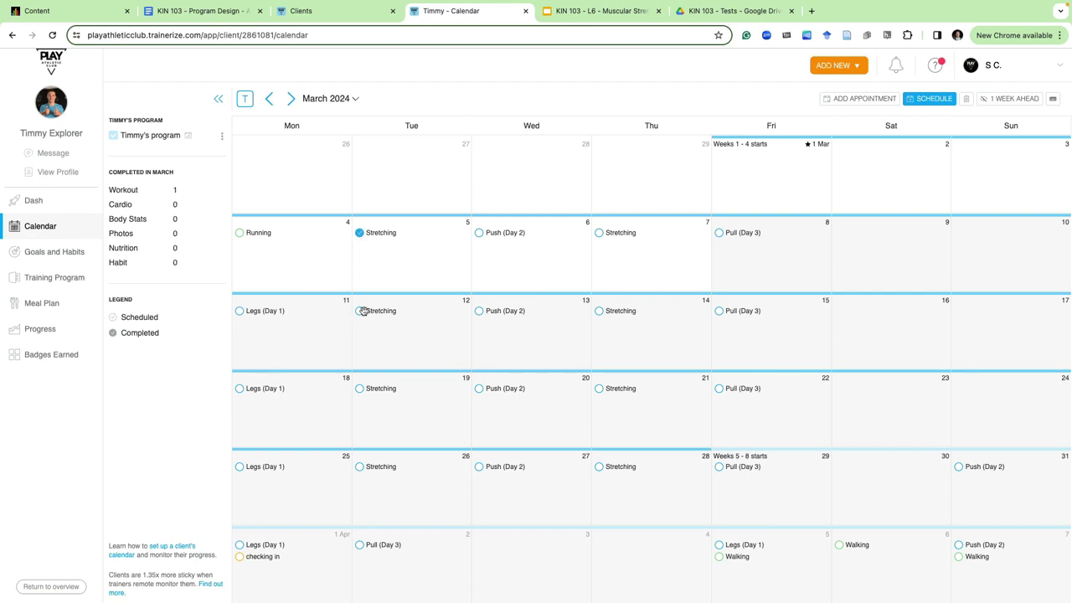
{"action": "left_click", "coordinate": [360, 233]}
Create a regular workout named Strong in the Weeks 1 - 4 phase of the client's training program
{"action": "left_click", "coordinate": [66, 285]}
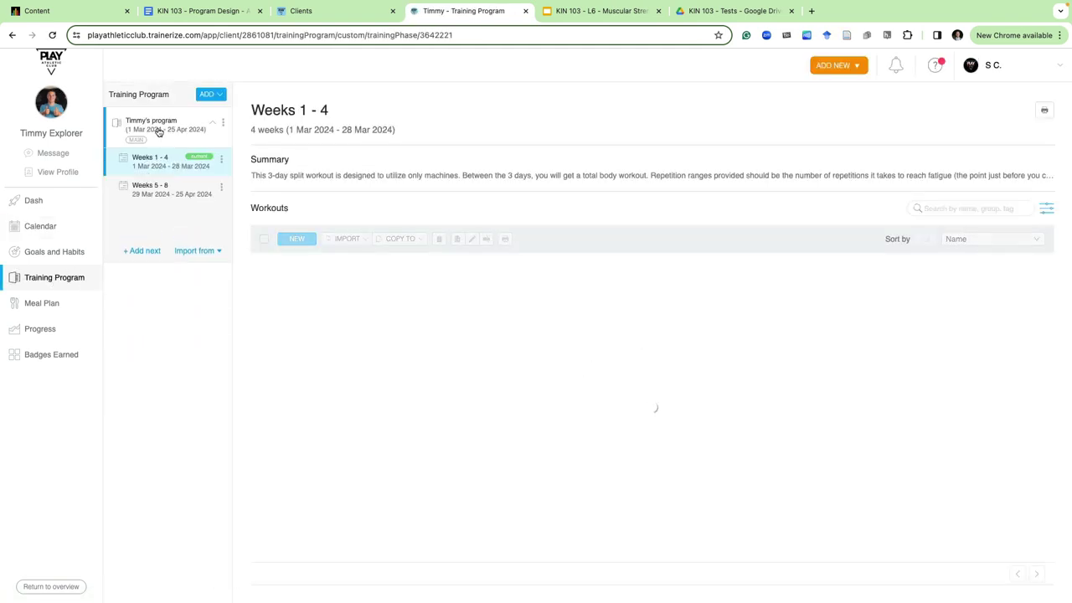
{"action": "left_click", "coordinate": [299, 239]}
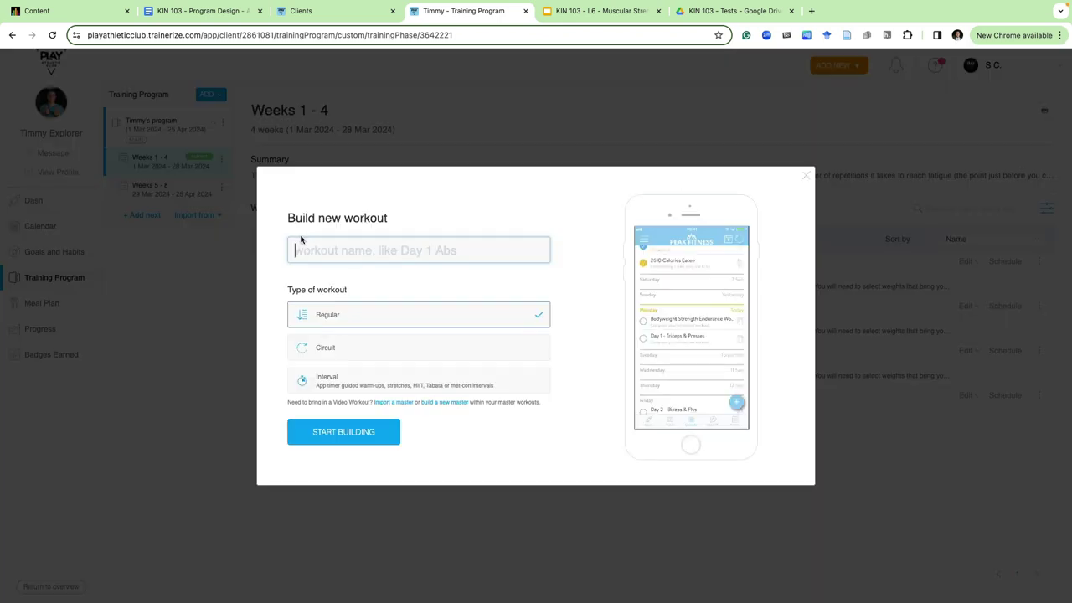
{"action": "type", "text": "Stretc"}
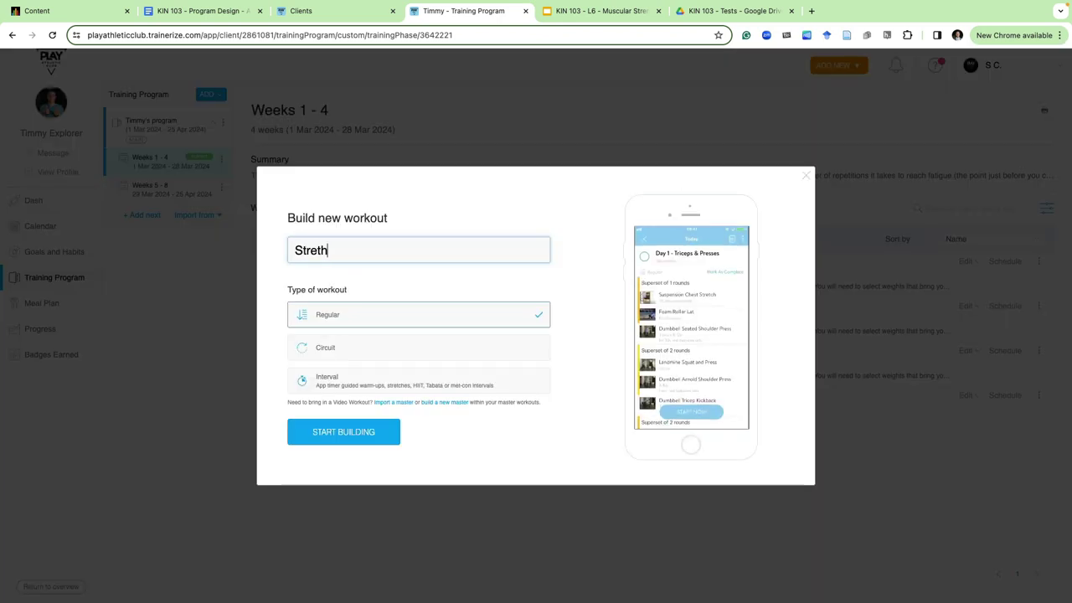
{"action": "key", "text": "BackSpace"}
{"action": "key", "text": "BackSpace"}
{"action": "key", "text": "BackSpace"}
{"action": "key", "text": "BackSpace"}
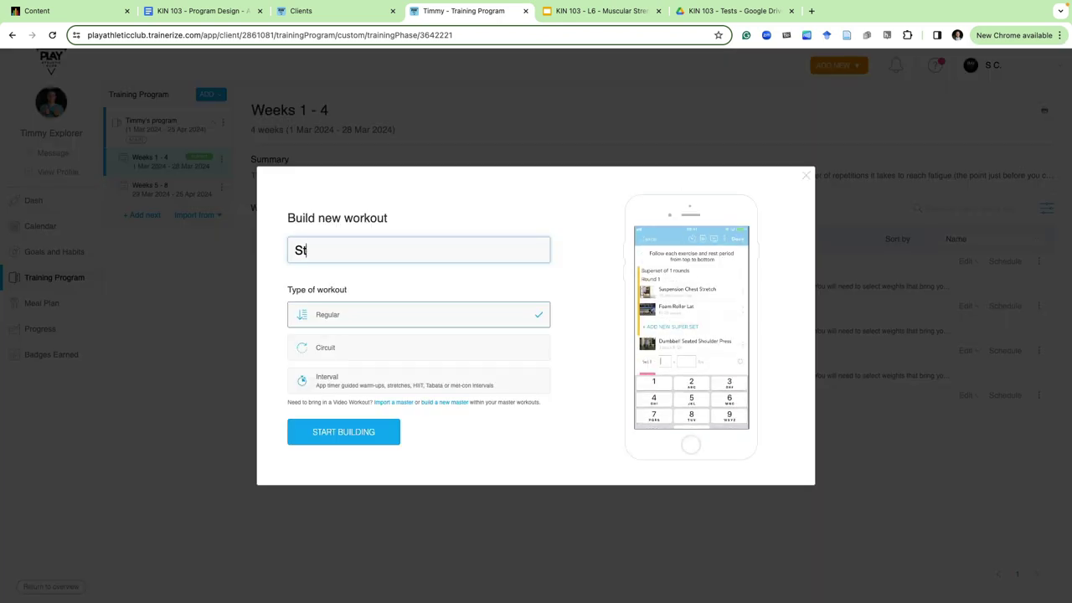
{"action": "type", "text": "rong"}
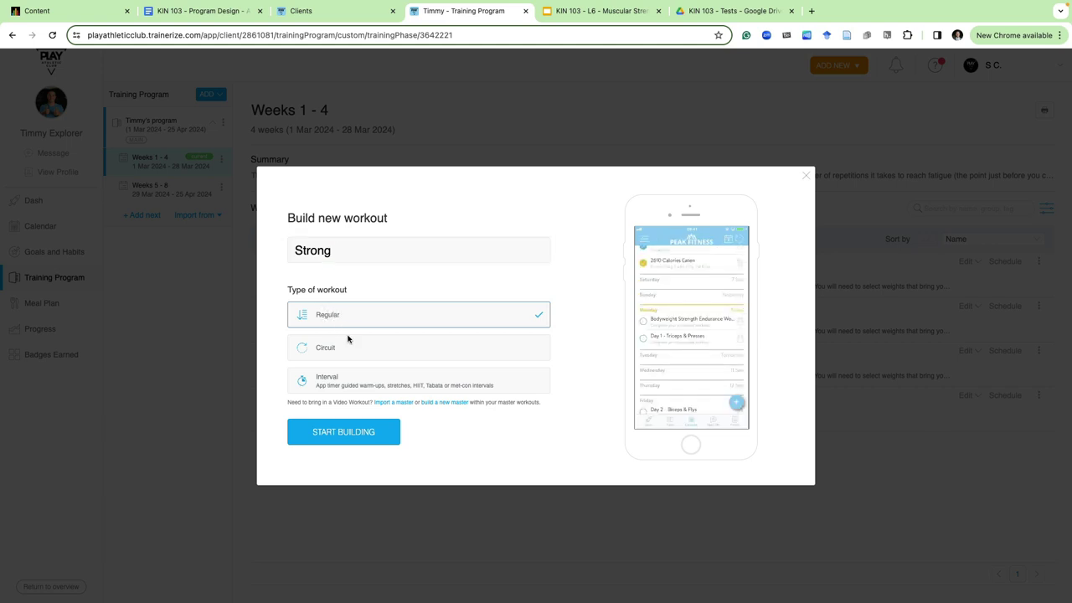
{"action": "left_click", "coordinate": [347, 441]}
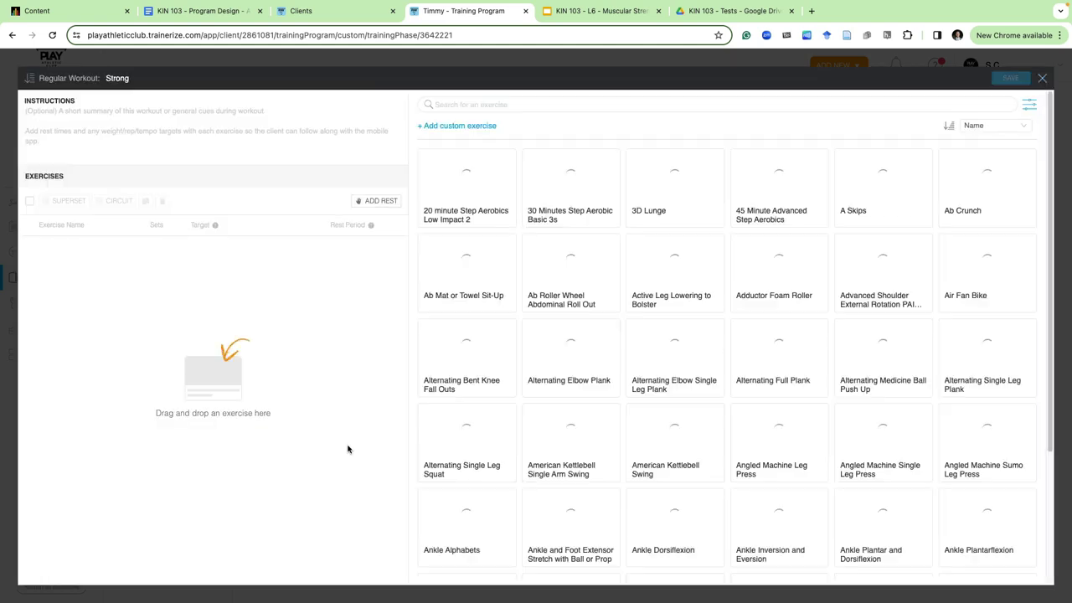
Search the exercise library for squats and add the Kettlebell Pistol Squat to the Strong workout
{"action": "left_click", "coordinate": [223, 153]}
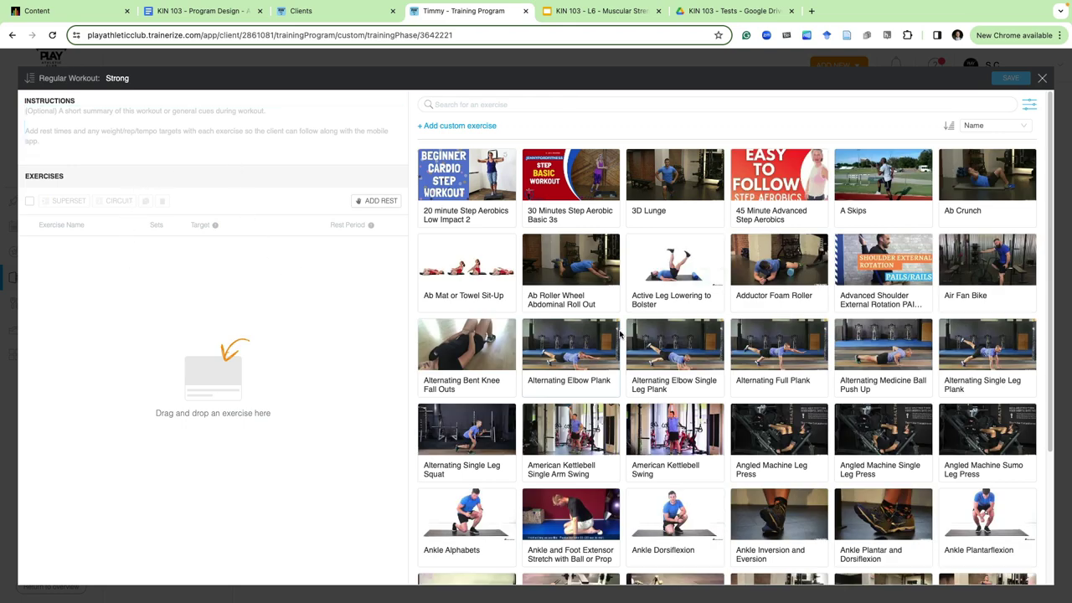
{"action": "scroll", "coordinate": [620, 335], "scroll_direction": "down", "scroll_amount": 2}
{"action": "scroll", "coordinate": [617, 333], "scroll_direction": "up", "scroll_amount": 2}
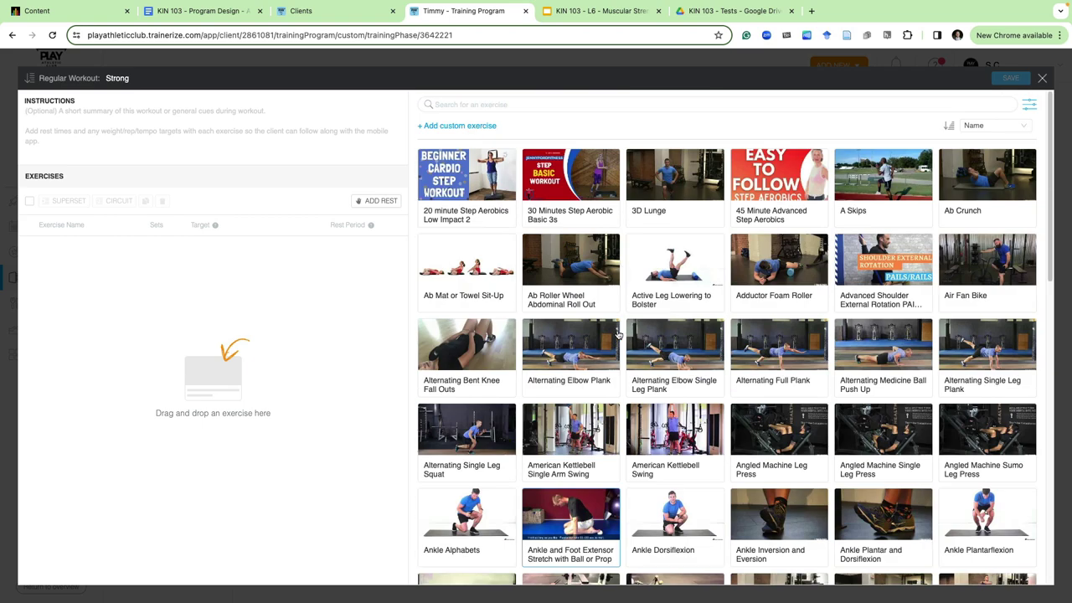
{"action": "left_click", "coordinate": [562, 99]}
{"action": "type", "text": "squats"}
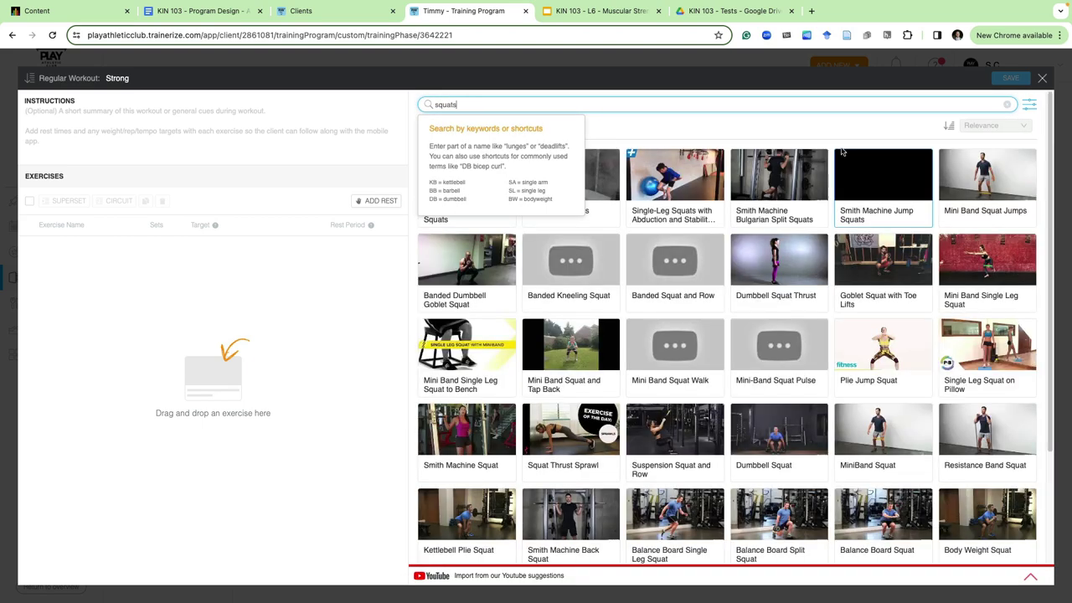
{"action": "left_click", "coordinate": [836, 138]}
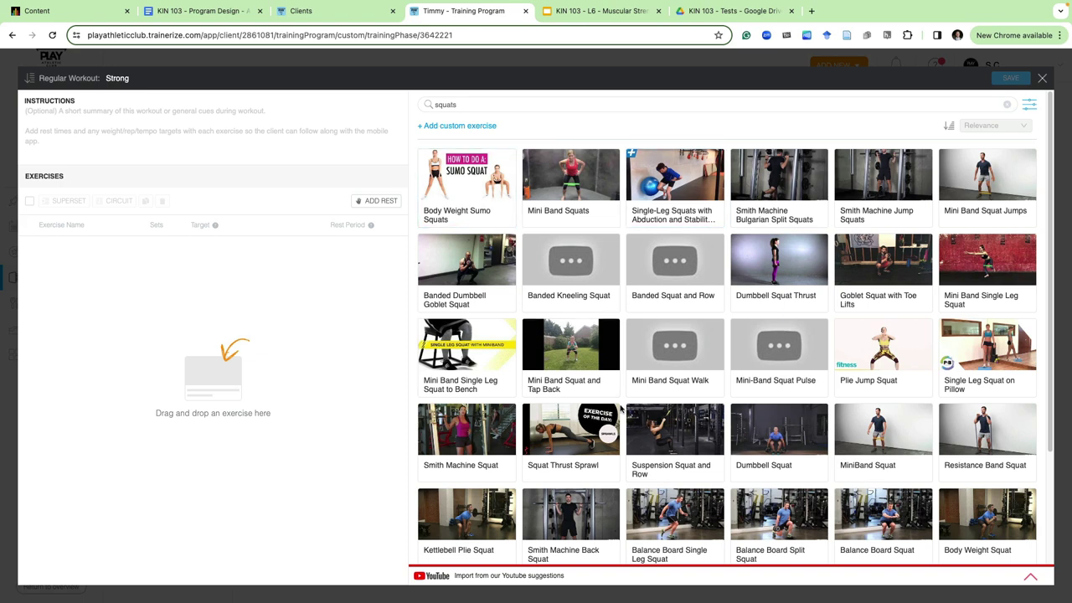
{"action": "scroll", "coordinate": [621, 409], "scroll_direction": "down", "scroll_amount": 3}
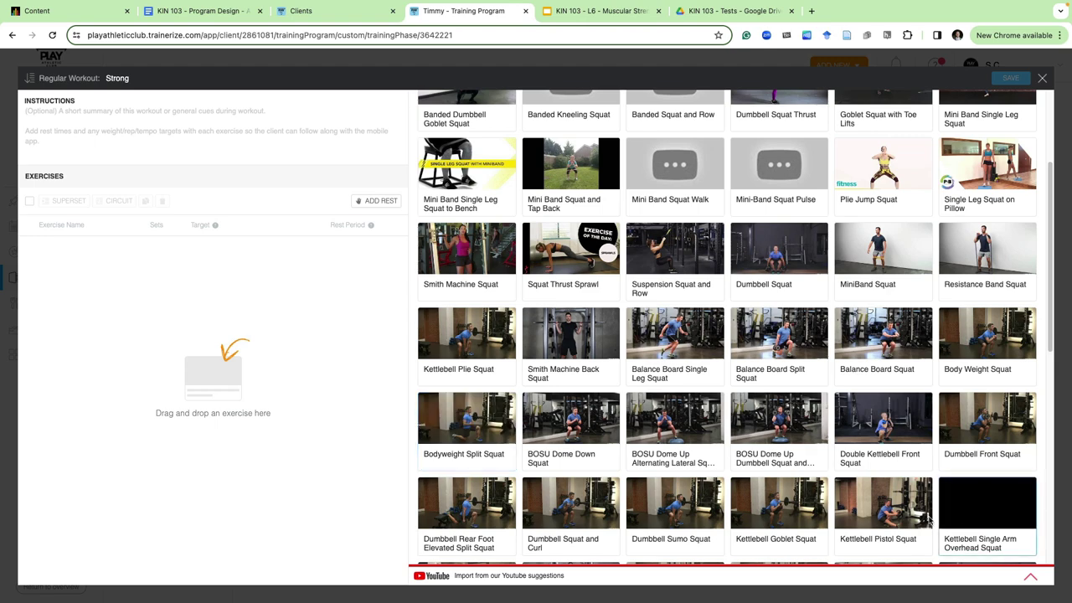
{"action": "left_click", "coordinate": [879, 502]}
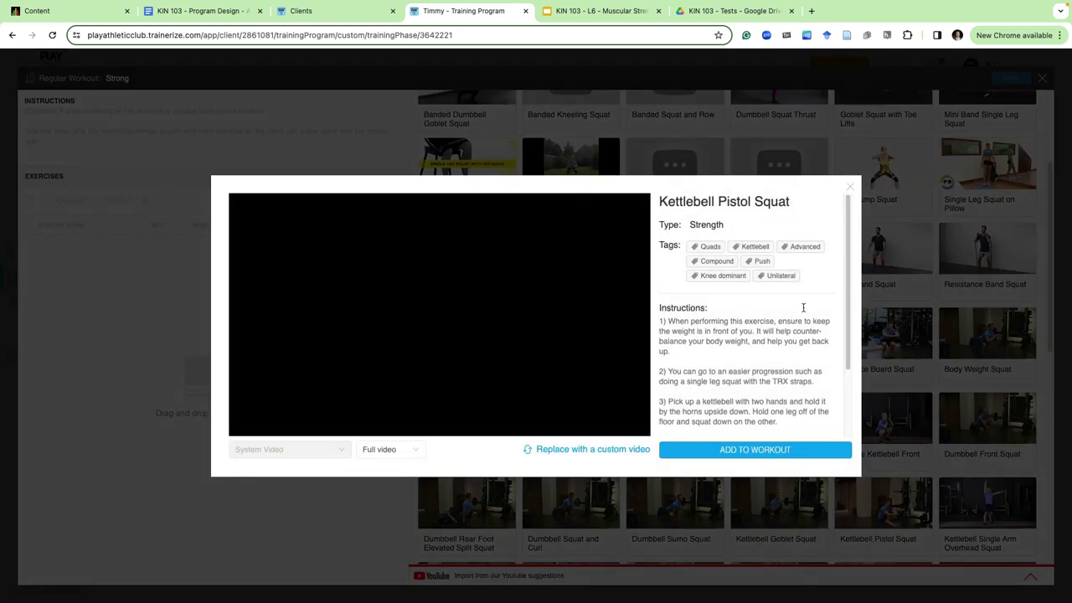
{"action": "key", "text": "Escape"}
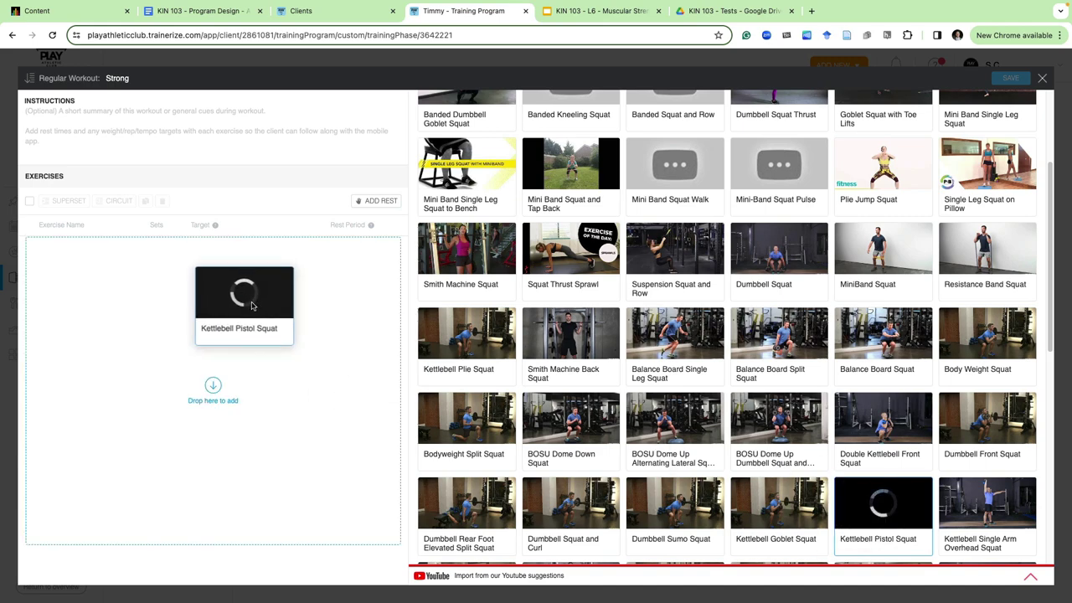
{"action": "left_click_drag", "start_coordinate": [251, 306], "coordinate": [251, 305]}
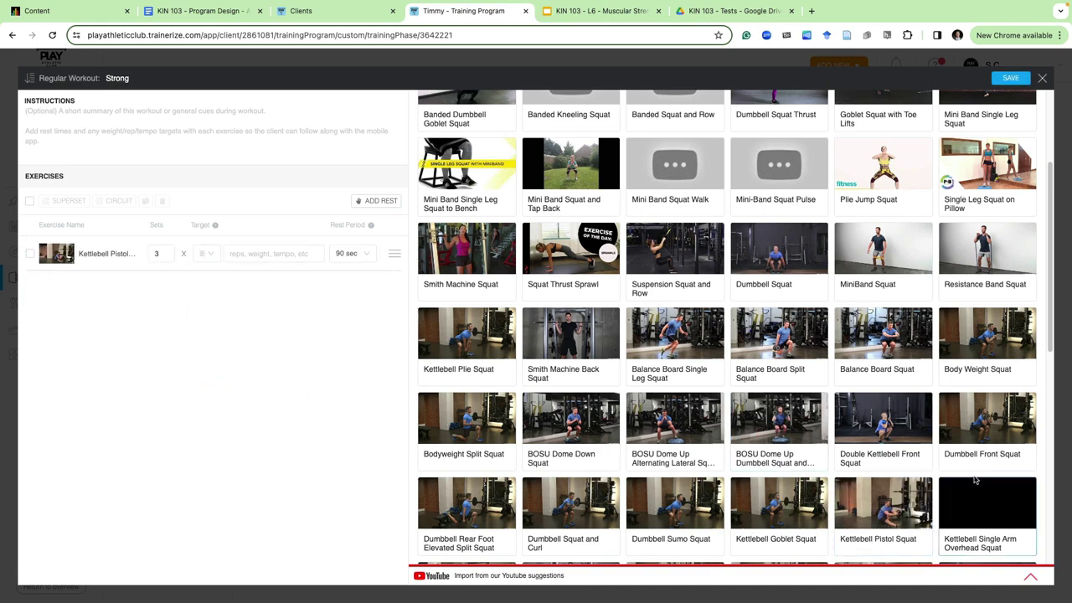
Search the exercise library for bench and add the Barbell Bench Press to the workout
{"action": "scroll", "coordinate": [980, 494], "scroll_direction": "down", "scroll_amount": 4}
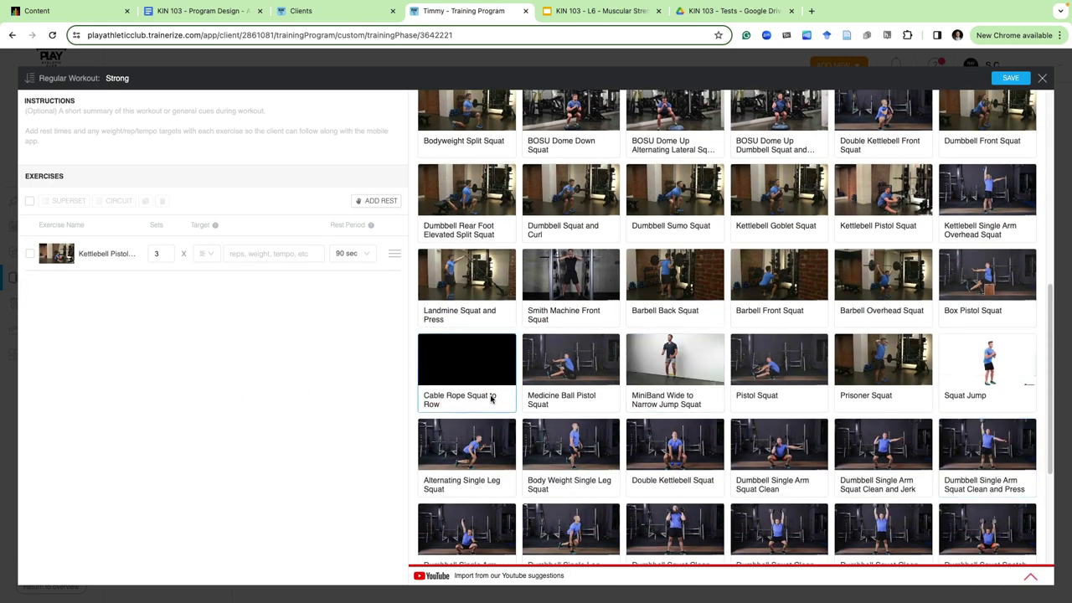
{"action": "scroll", "coordinate": [491, 398], "scroll_direction": "up", "scroll_amount": 5}
{"action": "double_click", "coordinate": [444, 104]}
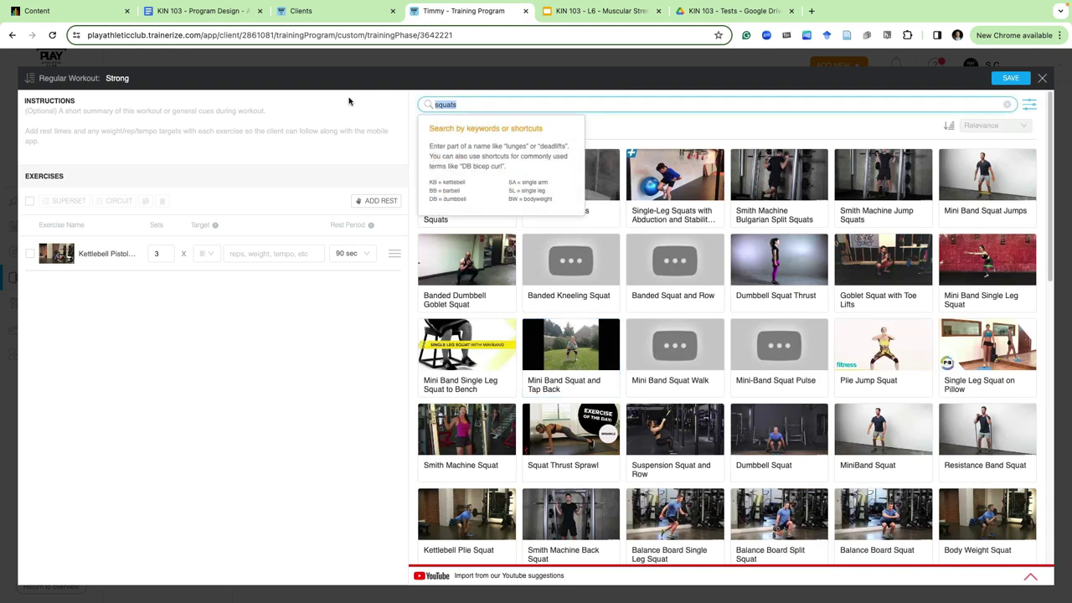
{"action": "type", "text": "bench"}
{"action": "key", "text": "Return"}
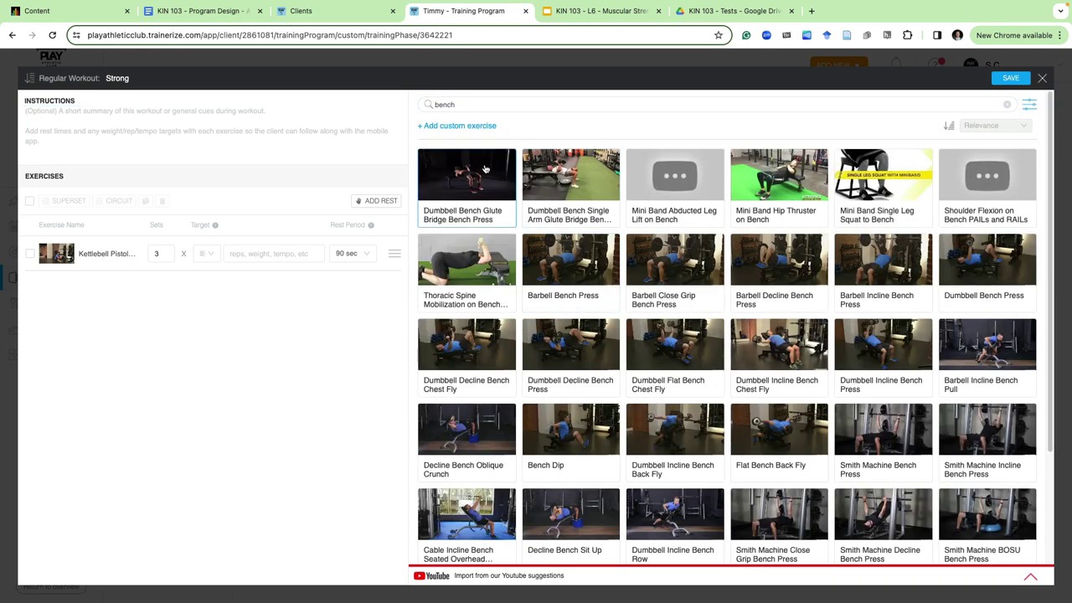
{"action": "left_click_drag", "start_coordinate": [570, 259], "coordinate": [251, 339]}
Search the exercise library for row and add the Banded Dumbbell Single Arm Row between the squat and the bench press
{"action": "left_click", "coordinate": [492, 104]}
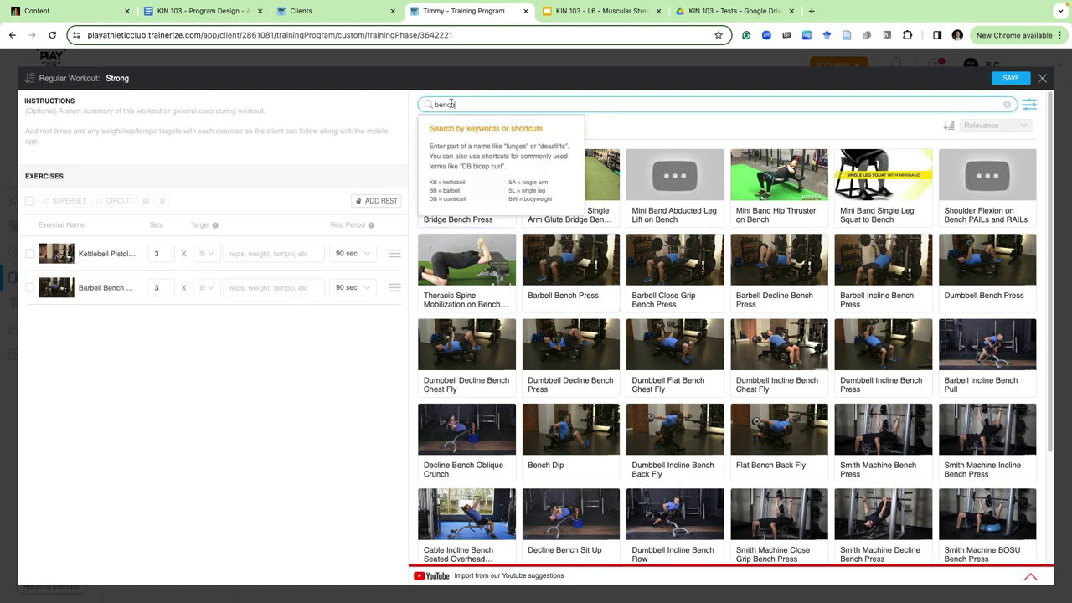
{"action": "double_click", "coordinate": [492, 104]}
{"action": "key", "text": "BackSpace"}
{"action": "type", "text": "row"}
{"action": "key", "text": "Return"}
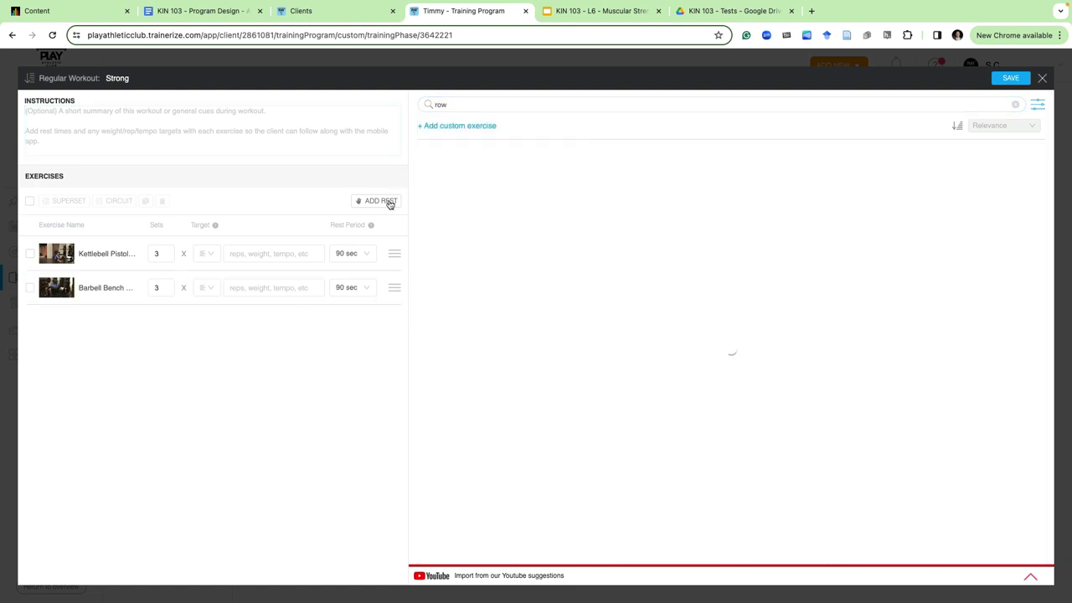
{"action": "left_click_drag", "start_coordinate": [474, 184], "coordinate": [154, 426]}
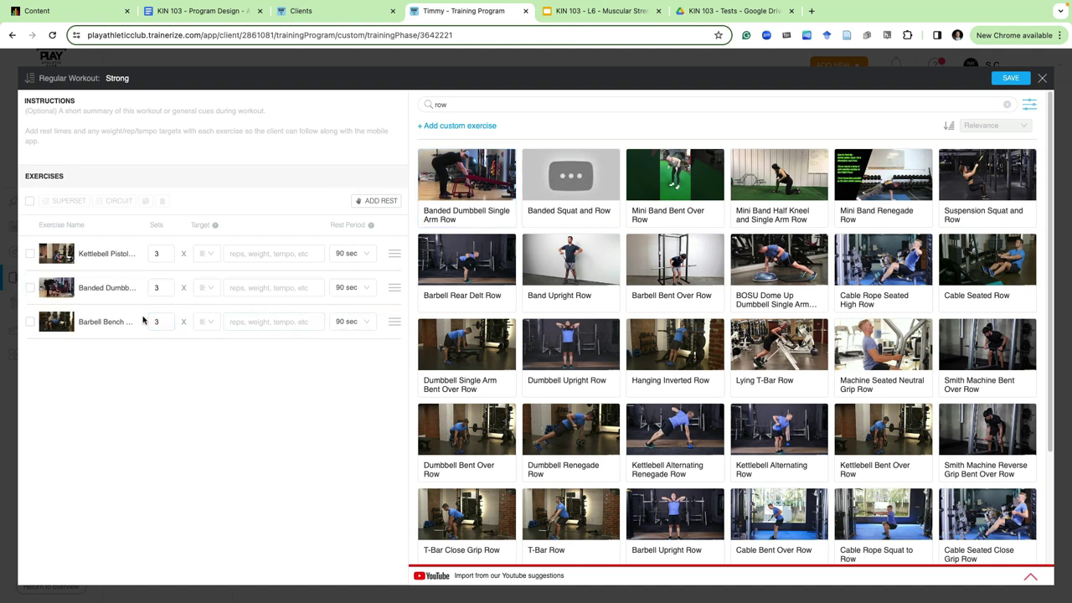
Set all three exercises in the Strong workout to 4 sets
{"action": "left_click", "coordinate": [159, 254]}
{"action": "left_click", "coordinate": [165, 285]}
{"action": "left_click", "coordinate": [165, 321]}
Try a 50-second time target for the Kettlebell Pistol Squat, and switch its target back to text
{"action": "left_click", "coordinate": [211, 256]}
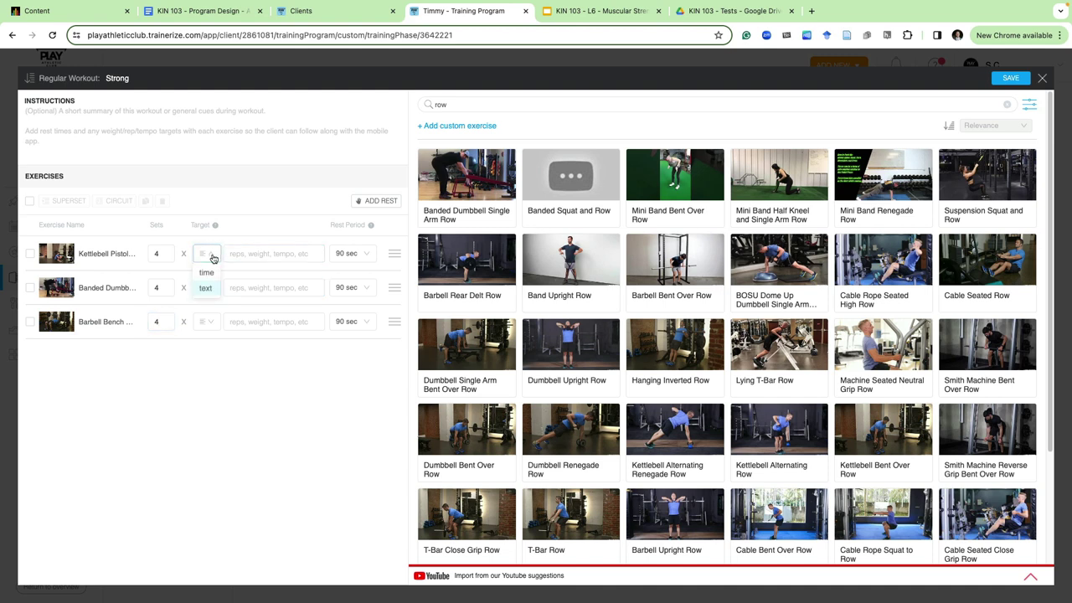
{"action": "left_click", "coordinate": [211, 273]}
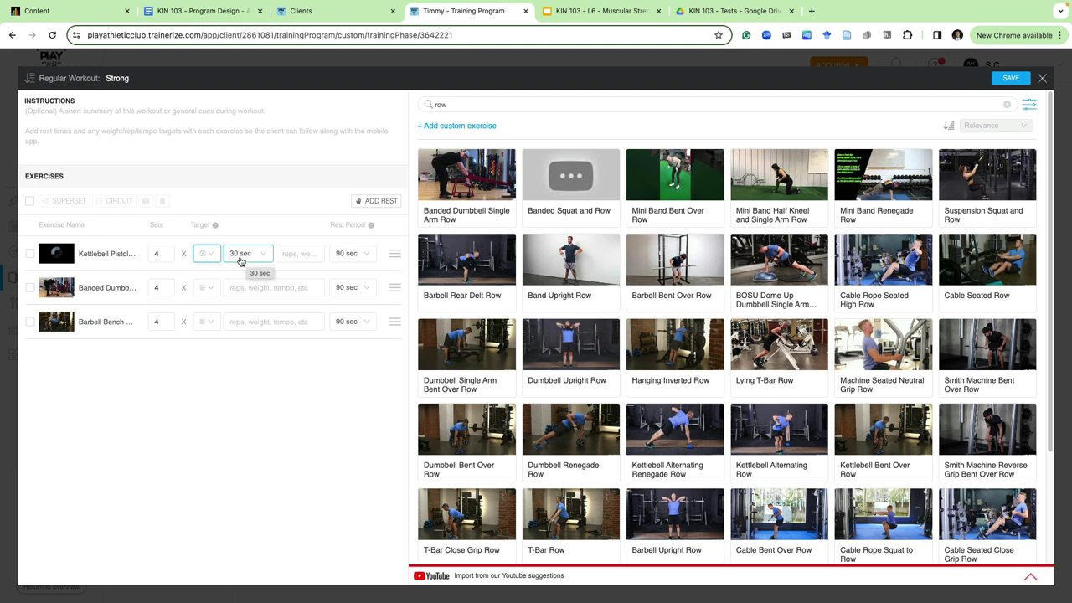
{"action": "left_click", "coordinate": [242, 253]}
{"action": "scroll", "coordinate": [242, 393], "scroll_direction": "down", "scroll_amount": 1}
{"action": "left_click", "coordinate": [241, 393]}
{"action": "left_click", "coordinate": [214, 252]}
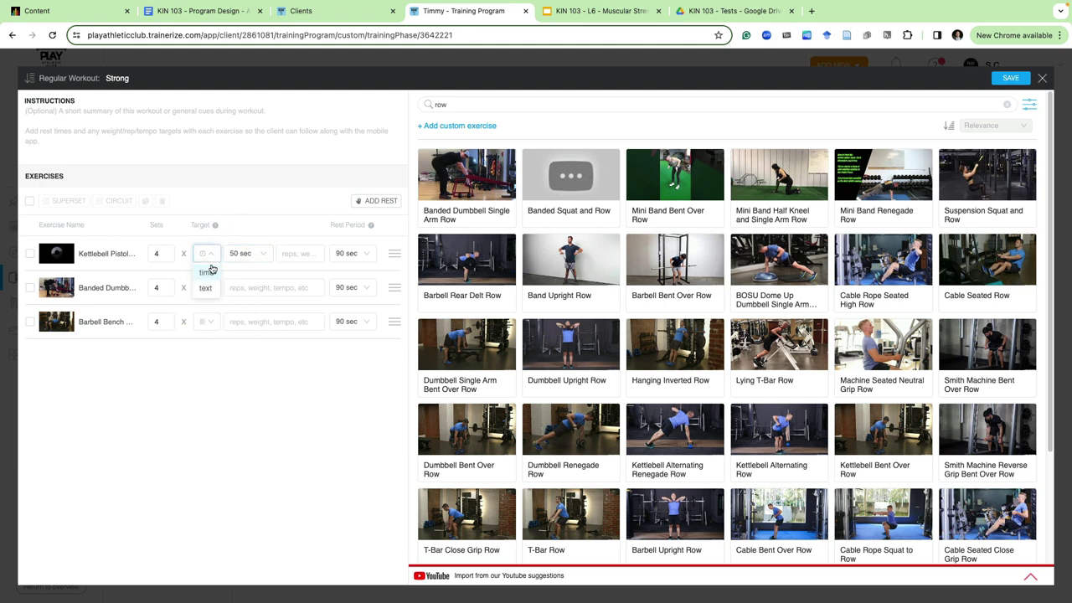
{"action": "left_click", "coordinate": [205, 287]}
Set the Kettlebell Pistol Squat's target to 10-12x, with 4 sets and a 90-second rest period
{"action": "left_click", "coordinate": [249, 256]}
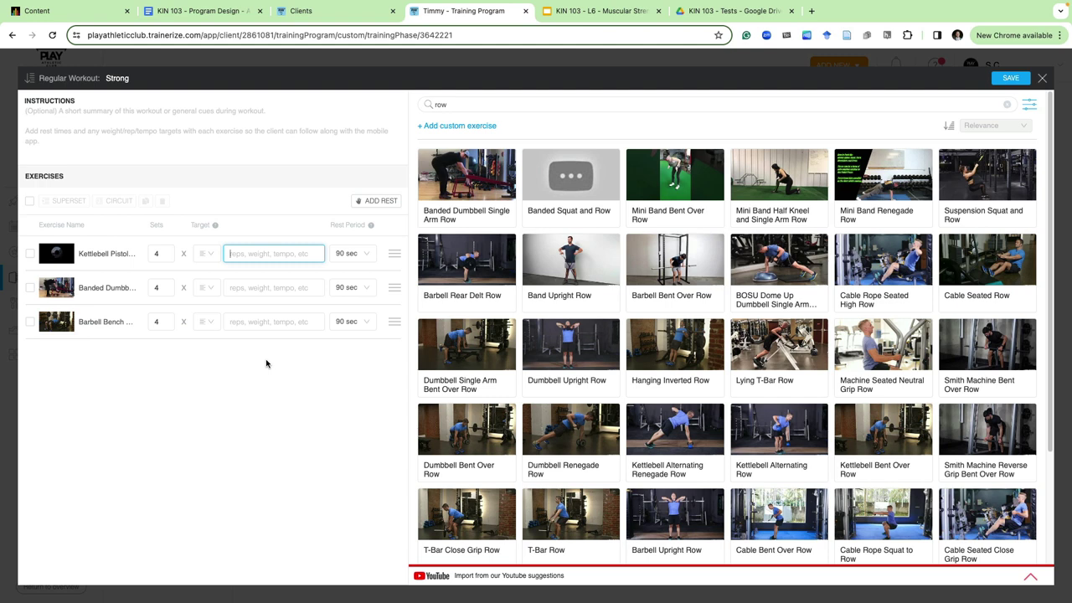
{"action": "type", "text": "10-12x"}
{"action": "double_click", "coordinate": [159, 255]}
{"action": "type", "text": "3"}
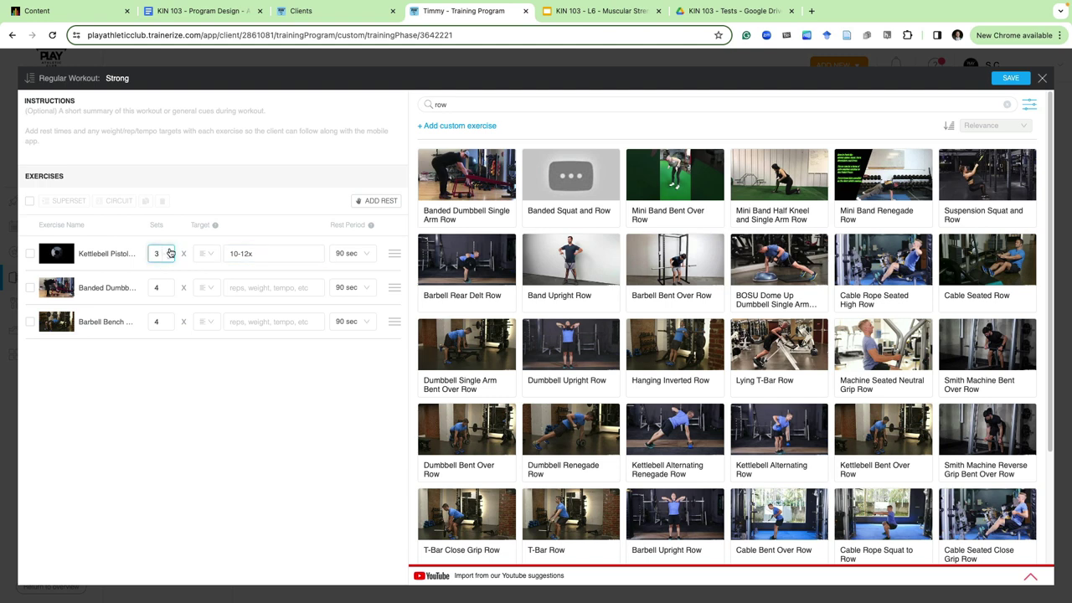
{"action": "left_click", "coordinate": [170, 249]}
{"action": "left_click", "coordinate": [362, 261]}
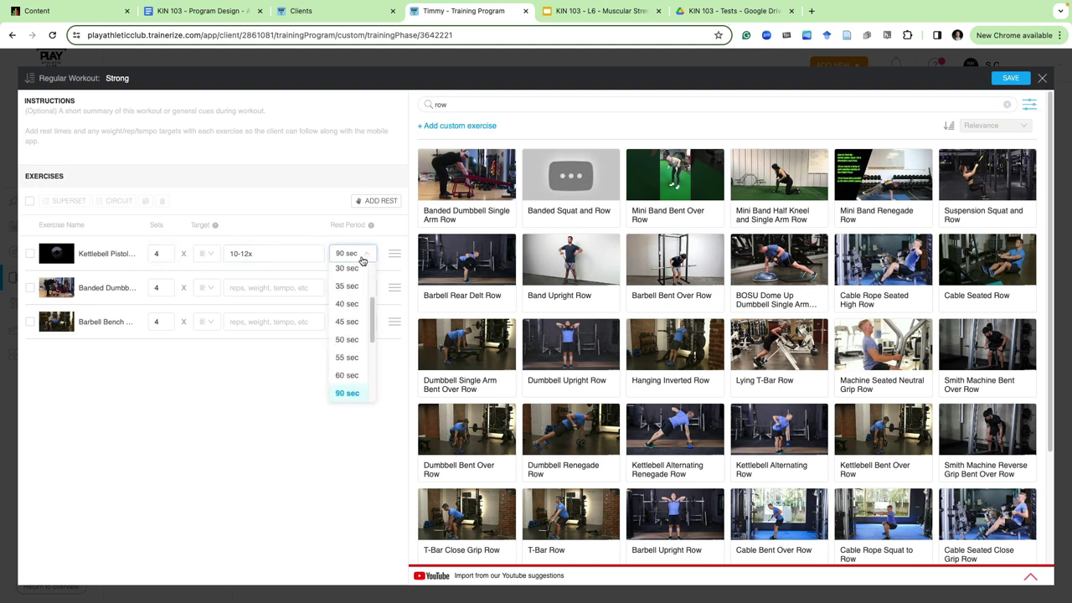
{"action": "left_click", "coordinate": [351, 394]}
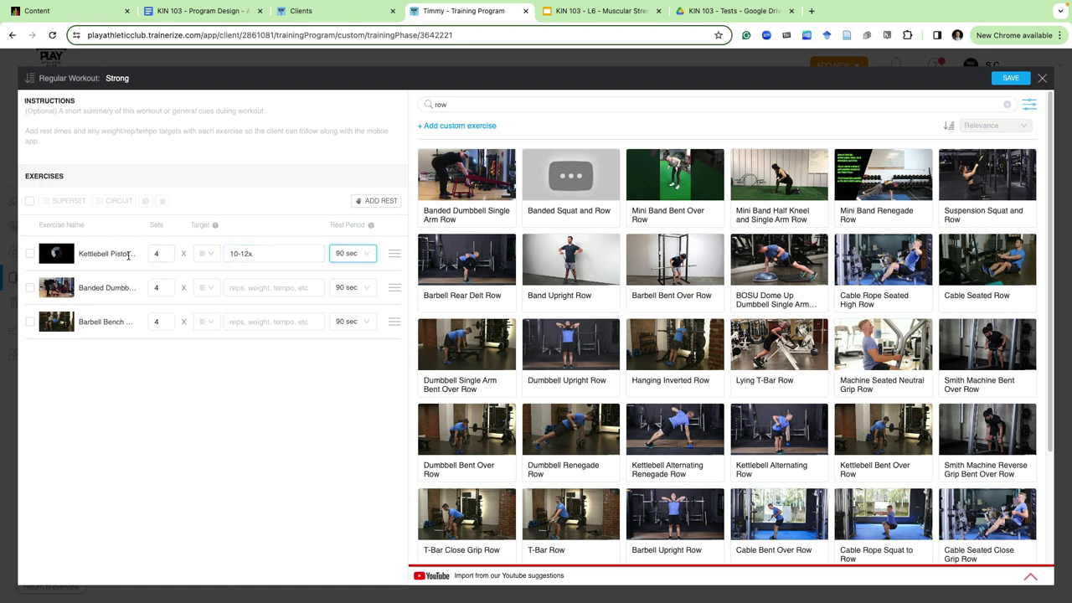
Group the Kettlebell Pistol Squat and Banded Dumbbell Single Arm Row into a superset, and set the row's target to 10-12x
{"action": "left_click", "coordinate": [30, 253]}
{"action": "left_click", "coordinate": [30, 287]}
{"action": "left_click", "coordinate": [58, 203]}
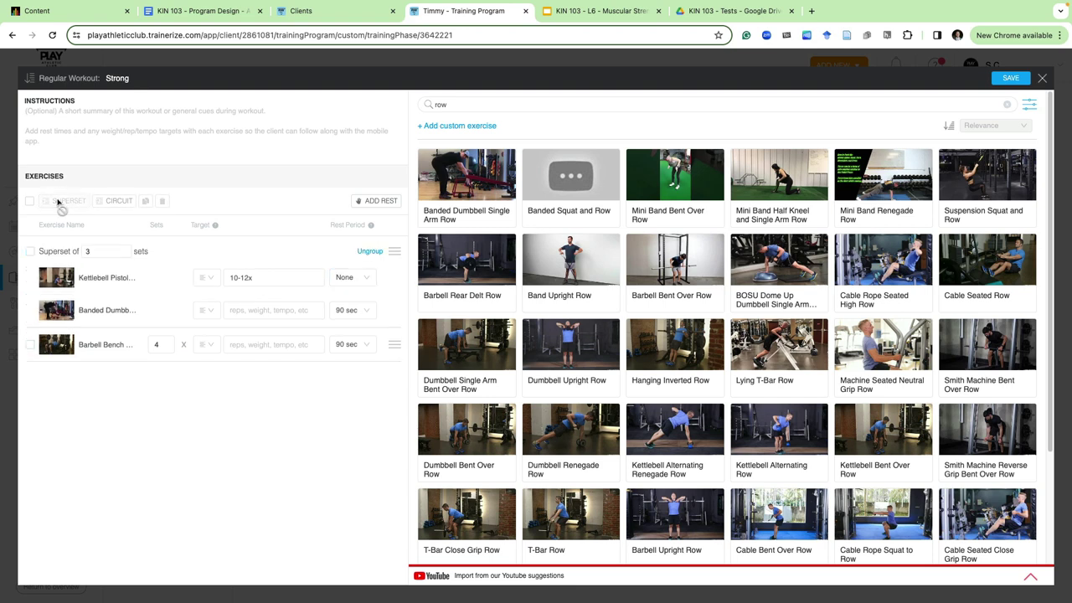
{"action": "left_click", "coordinate": [356, 311]}
{"action": "left_click", "coordinate": [265, 308]}
{"action": "type", "text": "10-12x"}
{"action": "left_click", "coordinate": [245, 387]}
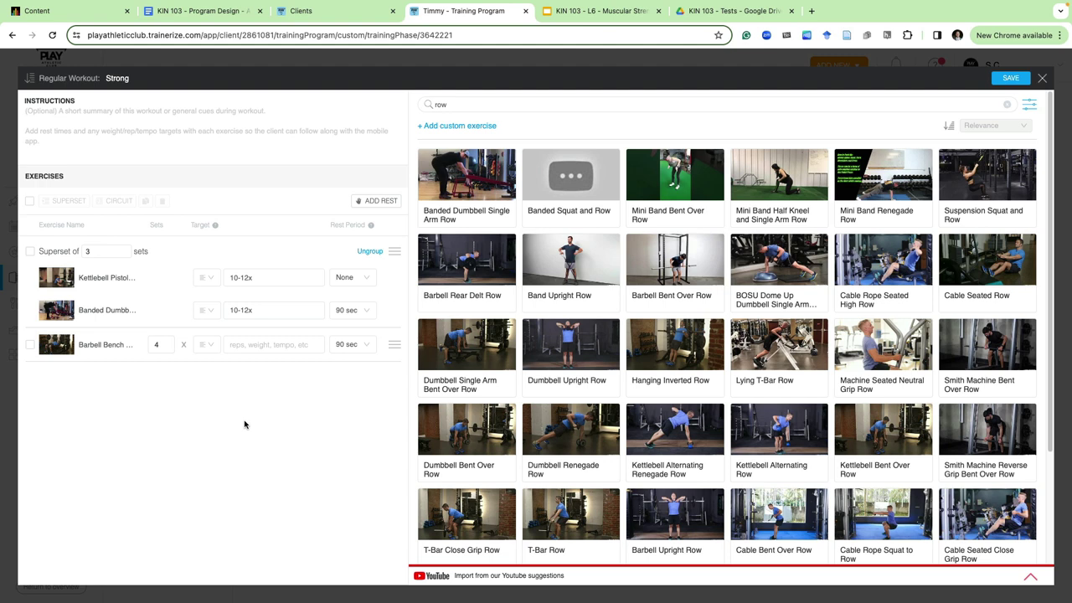
Set the Barbell Bench Press target to 10-12x and save the Strong workout
{"action": "left_click", "coordinate": [268, 345]}
{"action": "type", "text": "10-12x"}
{"action": "left_click", "coordinate": [246, 413]}
{"action": "left_click", "coordinate": [1011, 79]}
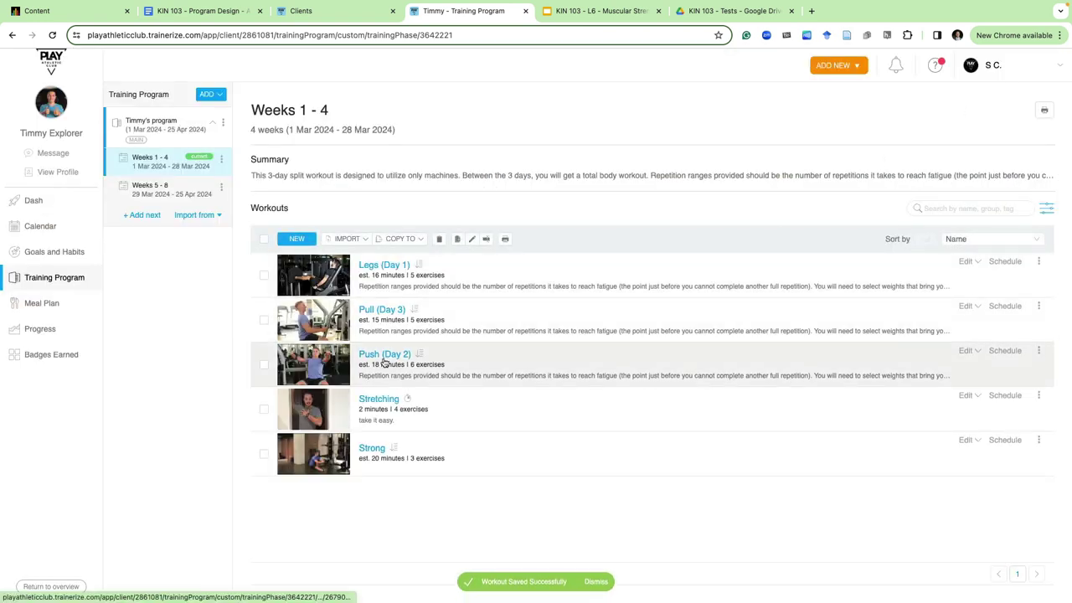
Open the printable version of the Push (Day 2) workout and examine its tracking sheet
{"action": "left_click", "coordinate": [386, 354]}
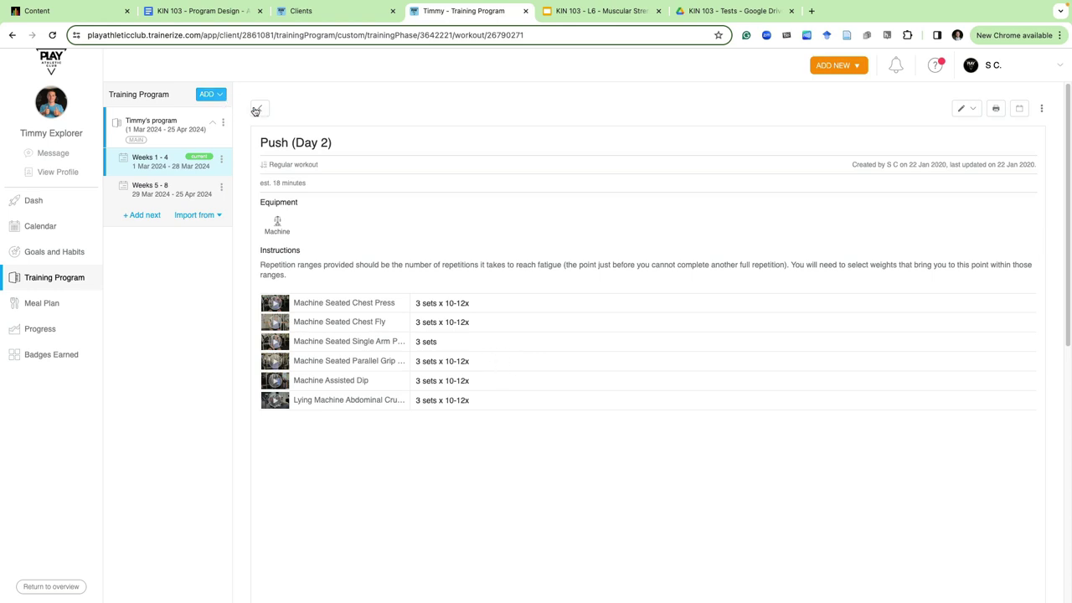
{"action": "left_click", "coordinate": [996, 109]}
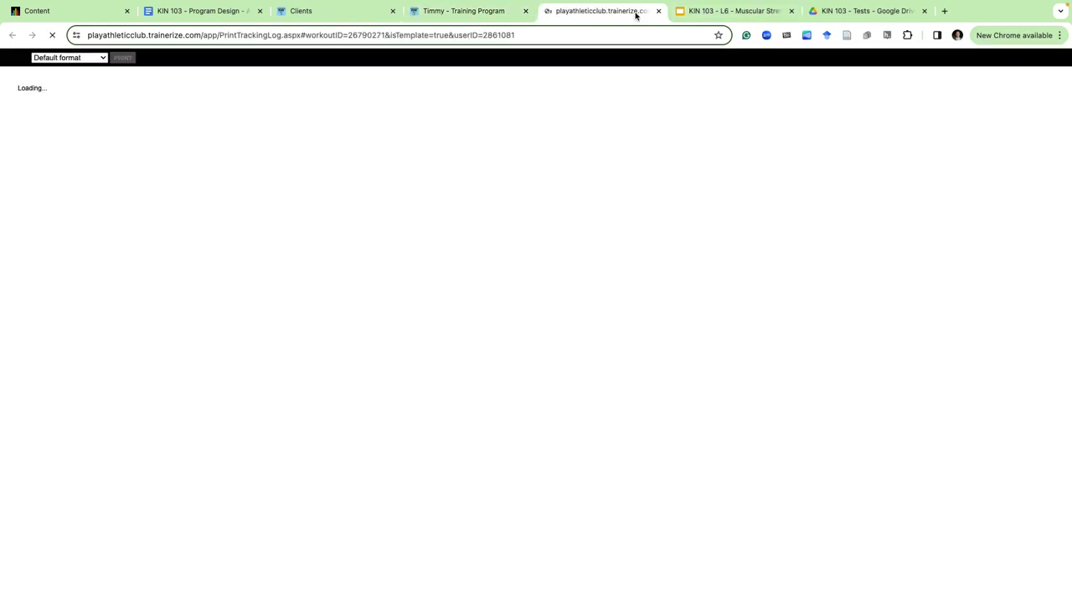
{"action": "scroll", "coordinate": [221, 245], "scroll_direction": "down", "scroll_amount": 7}
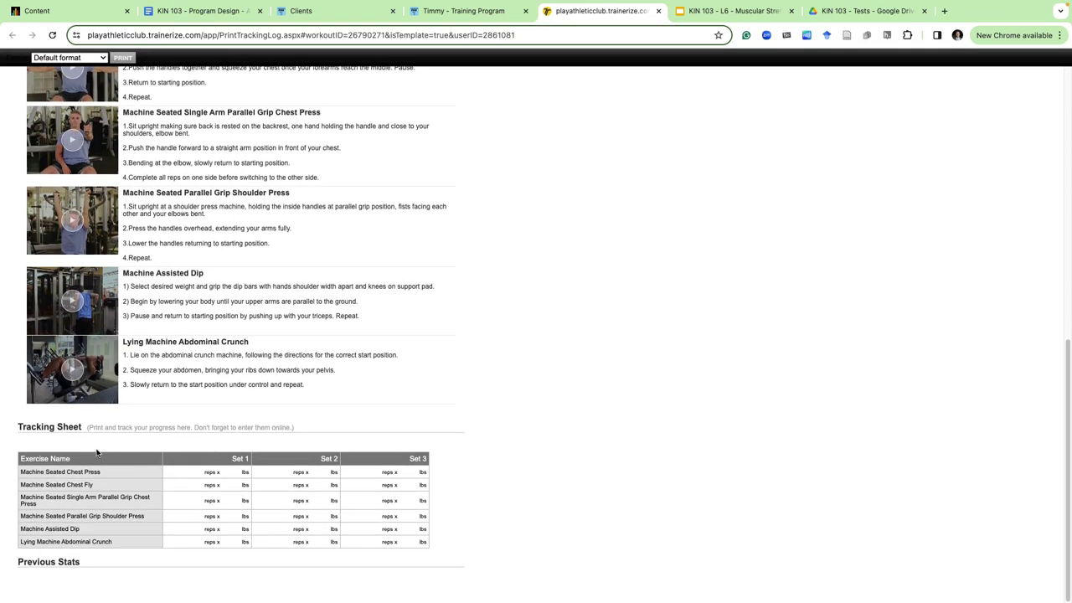
{"action": "left_click_drag", "start_coordinate": [32, 466], "coordinate": [426, 541]}
{"action": "left_click", "coordinate": [429, 541]}
Review the workout summary in the Push (Day 2) printout, close the printout and view the client's calendar
{"action": "scroll", "coordinate": [304, 416], "scroll_direction": "up", "scroll_amount": 5}
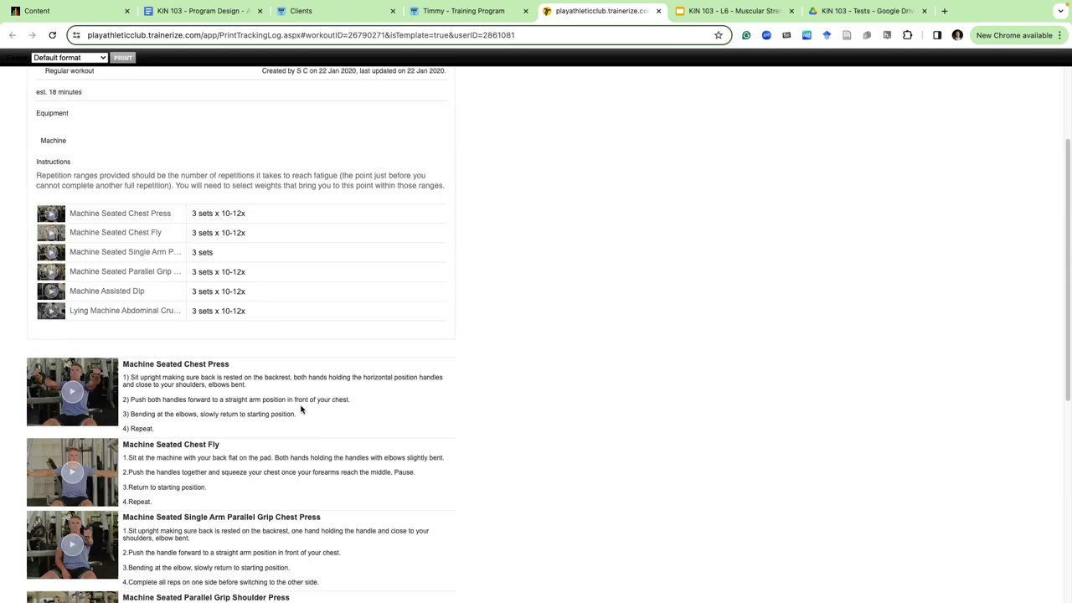
{"action": "scroll", "coordinate": [301, 410], "scroll_direction": "up", "scroll_amount": 2}
{"action": "left_click_drag", "start_coordinate": [35, 191], "coordinate": [441, 473]}
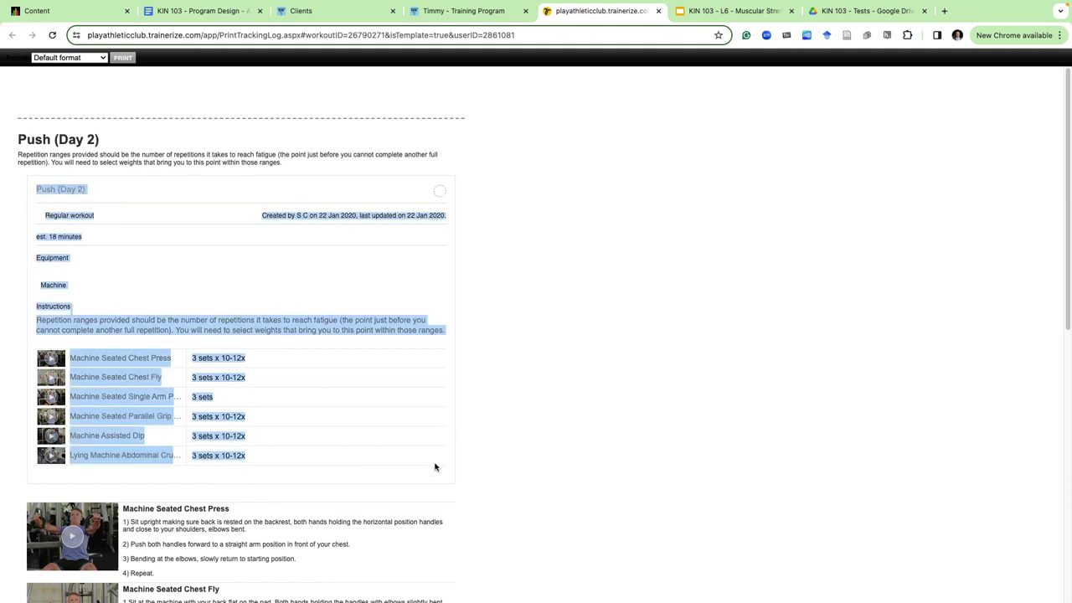
{"action": "left_click", "coordinate": [625, 297]}
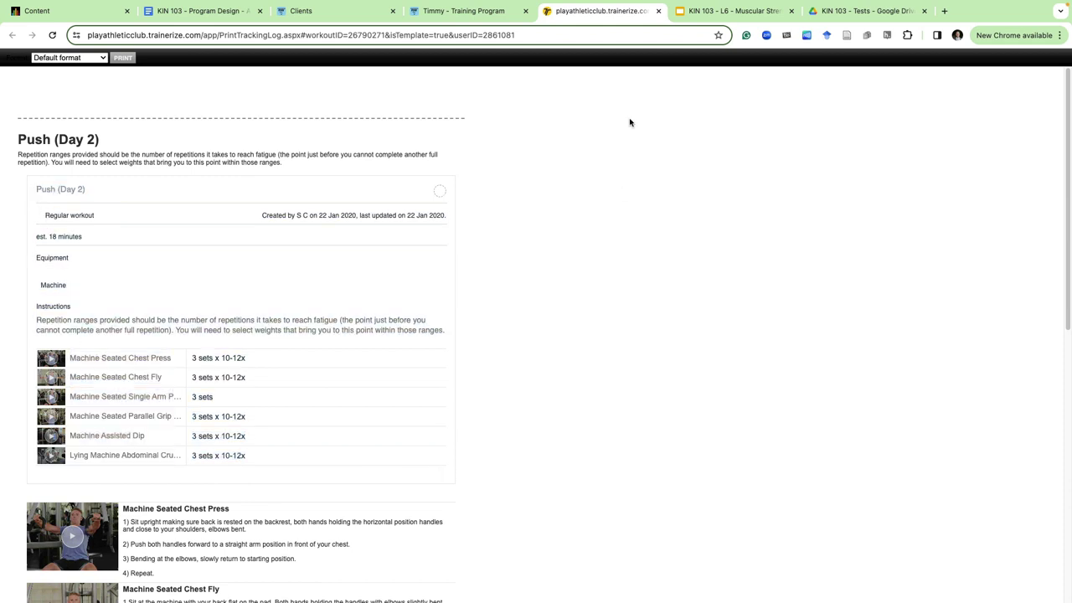
{"action": "left_click", "coordinate": [659, 11]}
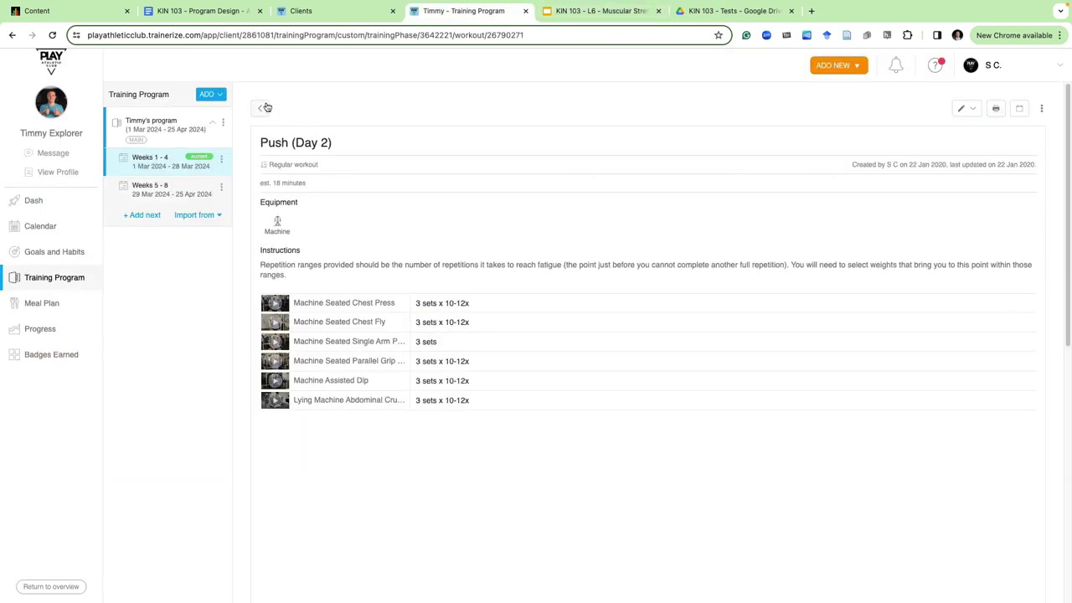
{"action": "left_click", "coordinate": [51, 232]}
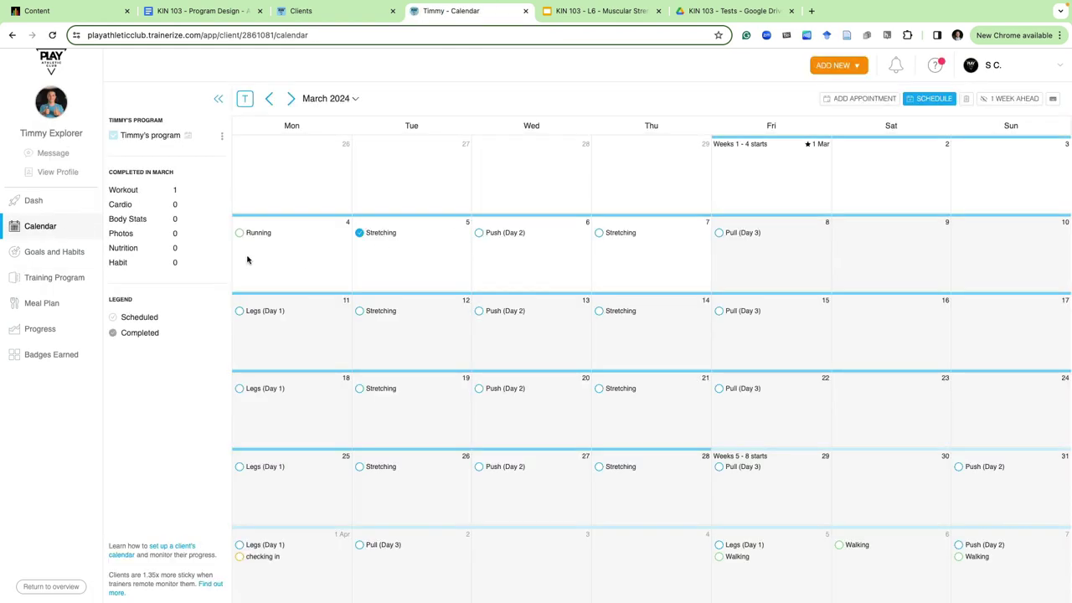
Return to the training program and open the progression spreadsheet for Legs (Day 1) for a closer look
{"action": "left_click", "coordinate": [57, 289]}
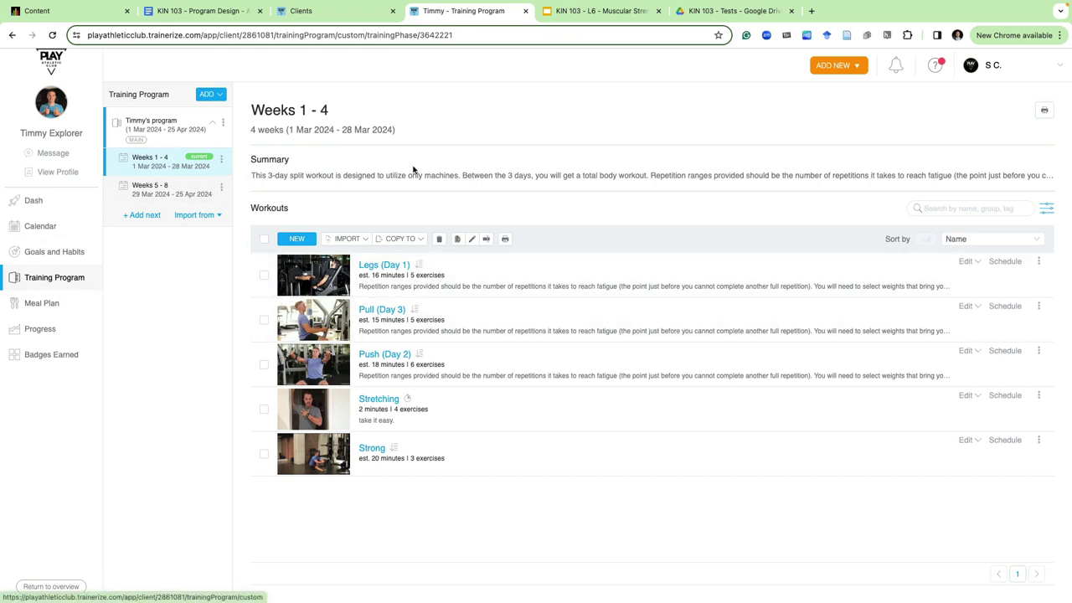
{"action": "left_click", "coordinate": [972, 262]}
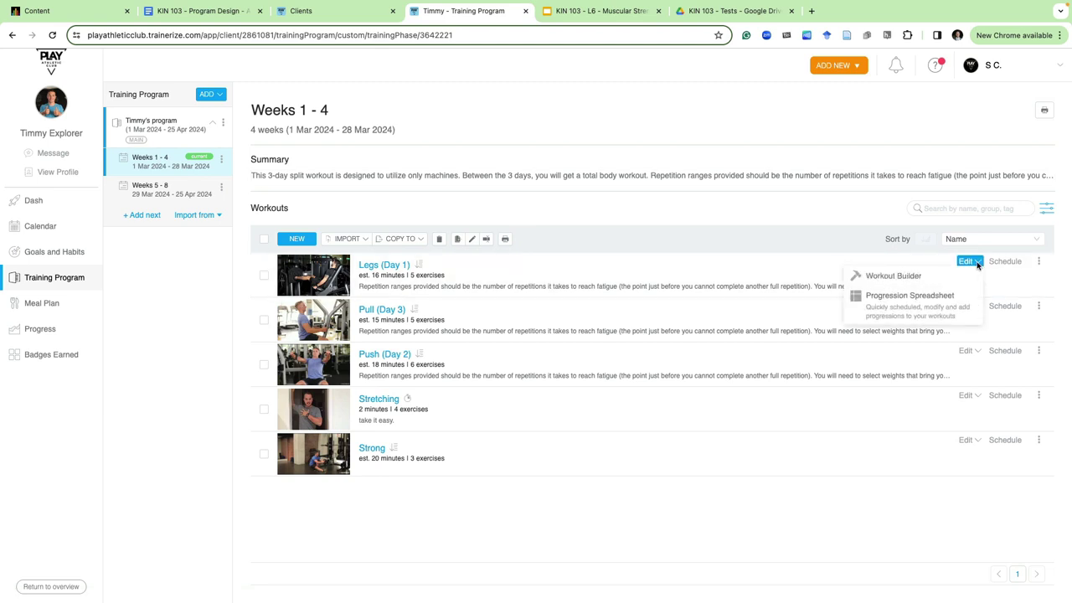
{"action": "left_click", "coordinate": [927, 321]}
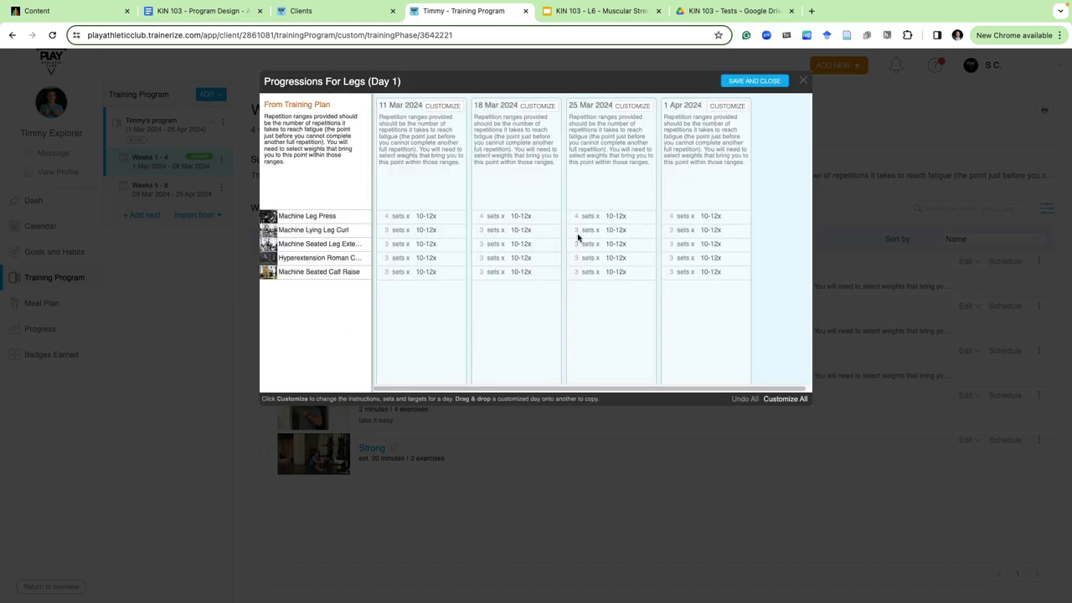
{"action": "scroll", "coordinate": [577, 238], "scroll_direction": "up", "scroll_amount": 5, "text": "ctrl"}
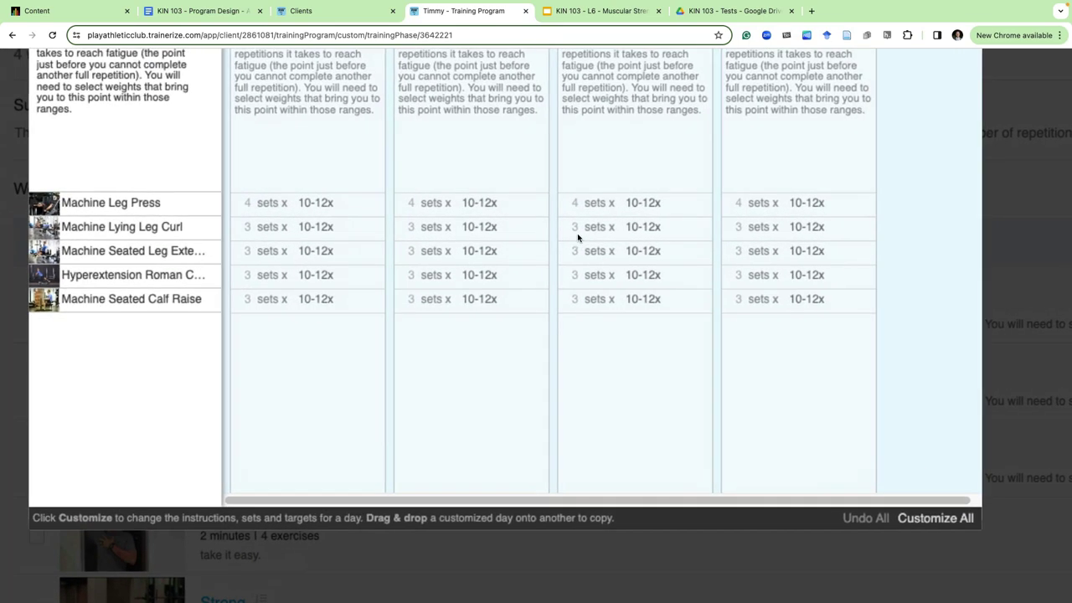
{"action": "scroll", "coordinate": [577, 238], "scroll_direction": "down", "scroll_amount": 5, "text": "ctrl"}
{"action": "scroll", "coordinate": [578, 237], "scroll_direction": "up", "scroll_amount": 5, "text": "ctrl"}
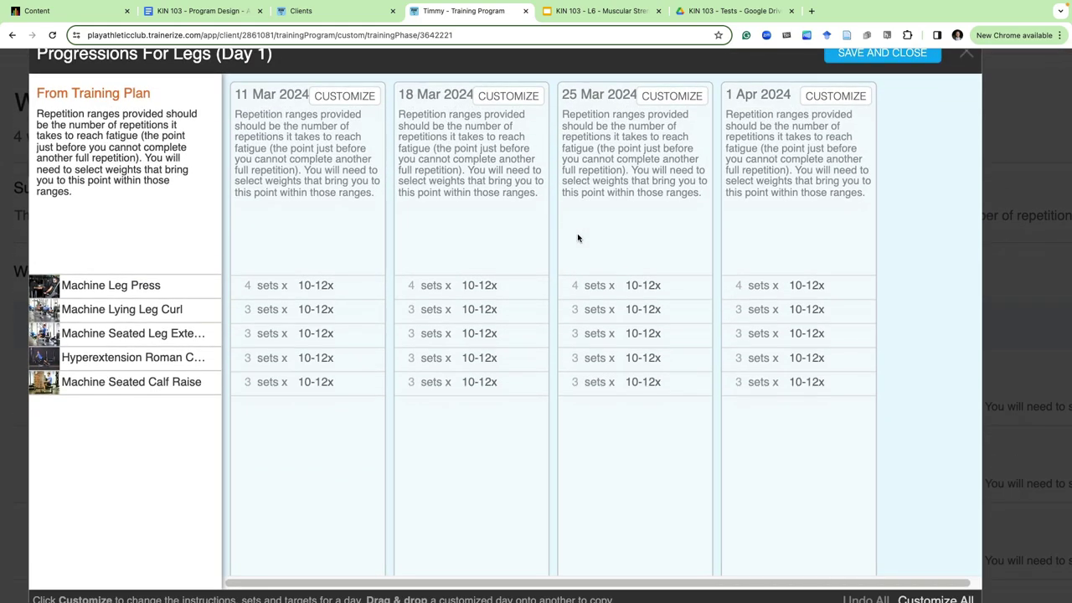
Try customizing the 18 Mar 2024 progression with 2 sets of 8-10 for the Machine Leg Press
{"action": "left_click", "coordinate": [490, 97]}
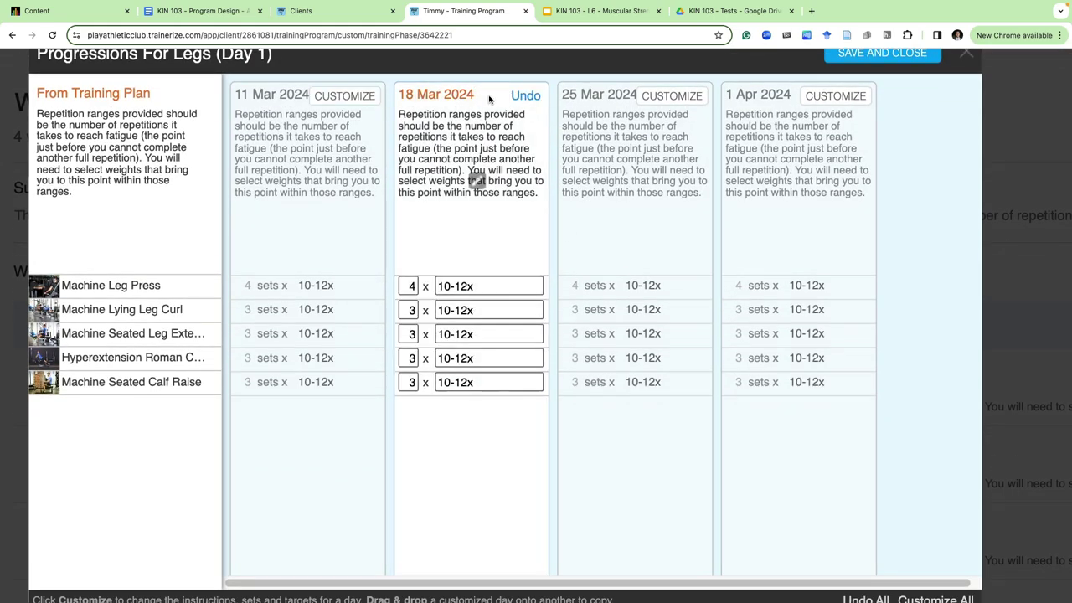
{"action": "left_click_drag", "start_coordinate": [480, 286], "coordinate": [432, 285]}
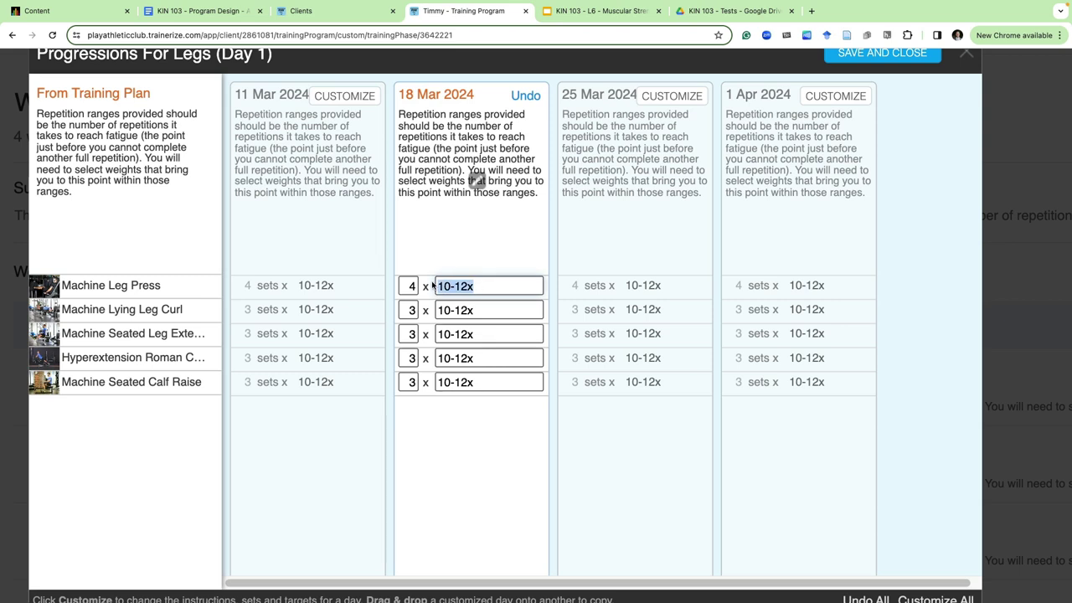
{"action": "type", "text": "8-10"}
{"action": "left_click", "coordinate": [412, 285]}
{"action": "type", "text": "2"}
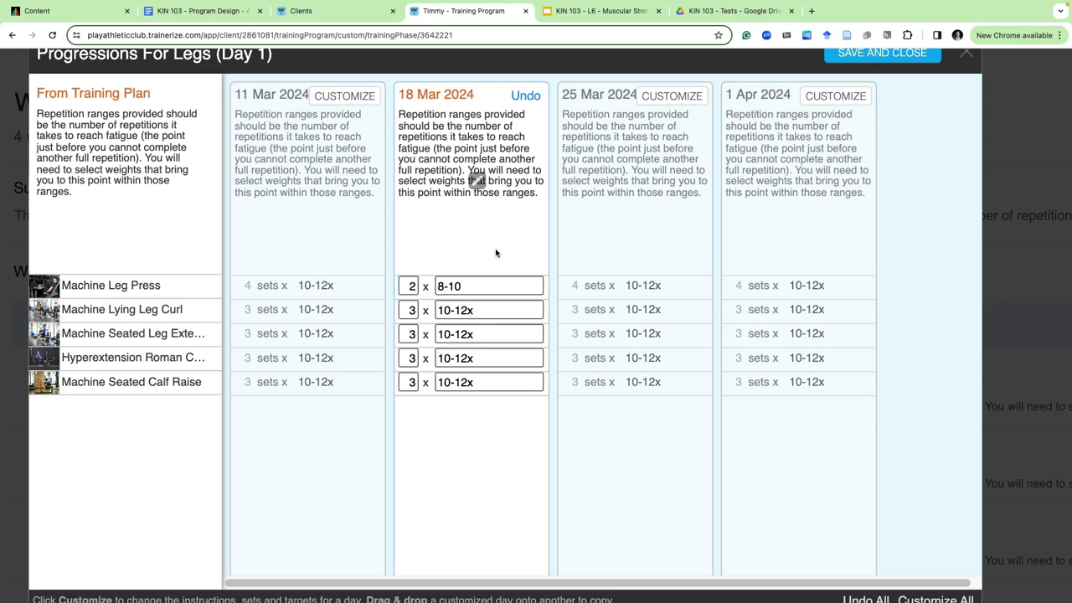
Try customizing the 25 Mar 2024 progression with a 20x target for the Machine Leg Press
{"action": "left_click", "coordinate": [672, 95]}
{"action": "left_click_drag", "start_coordinate": [650, 286], "coordinate": [550, 284]}
{"action": "type", "text": "20x"}
Try customizing the 1 Apr 2024 Machine Leg Press to 0 sets with target 0, and close the progressions without saving
{"action": "left_click", "coordinate": [834, 97]}
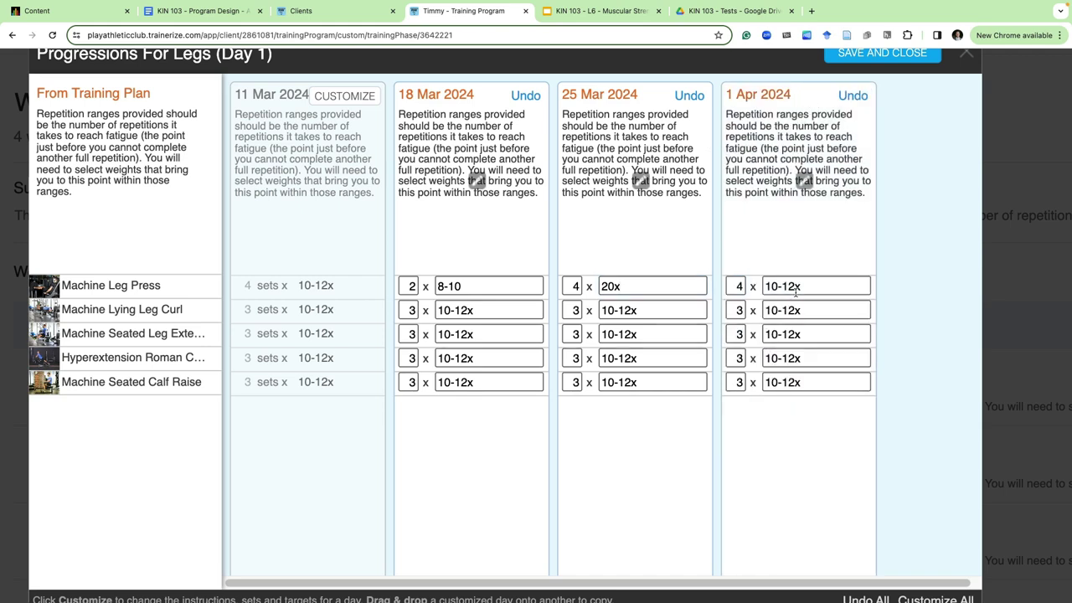
{"action": "left_click_drag", "start_coordinate": [806, 287], "coordinate": [676, 288]}
{"action": "key", "text": "BackSpace"}
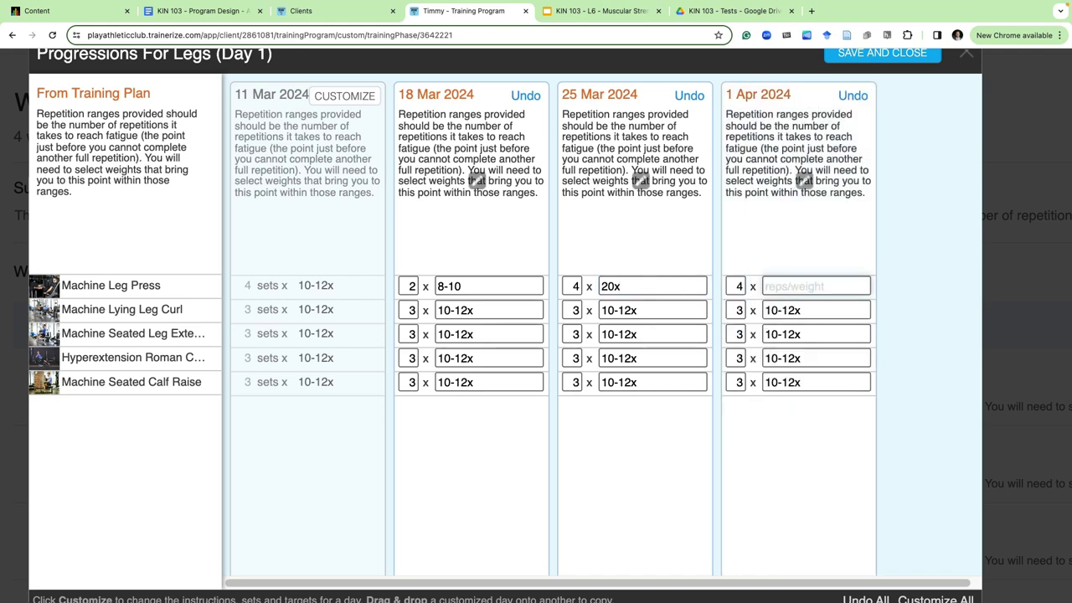
{"action": "type", "text": "0"}
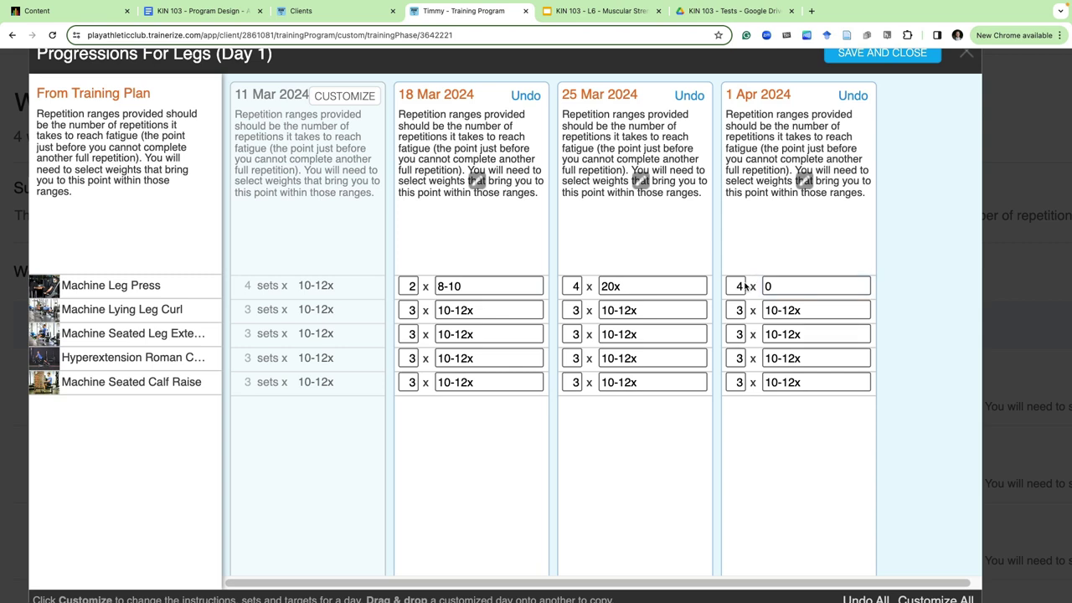
{"action": "left_click", "coordinate": [741, 288]}
{"action": "key", "text": "BackSpace"}
{"action": "type", "text": "0"}
{"action": "left_click", "coordinate": [713, 456]}
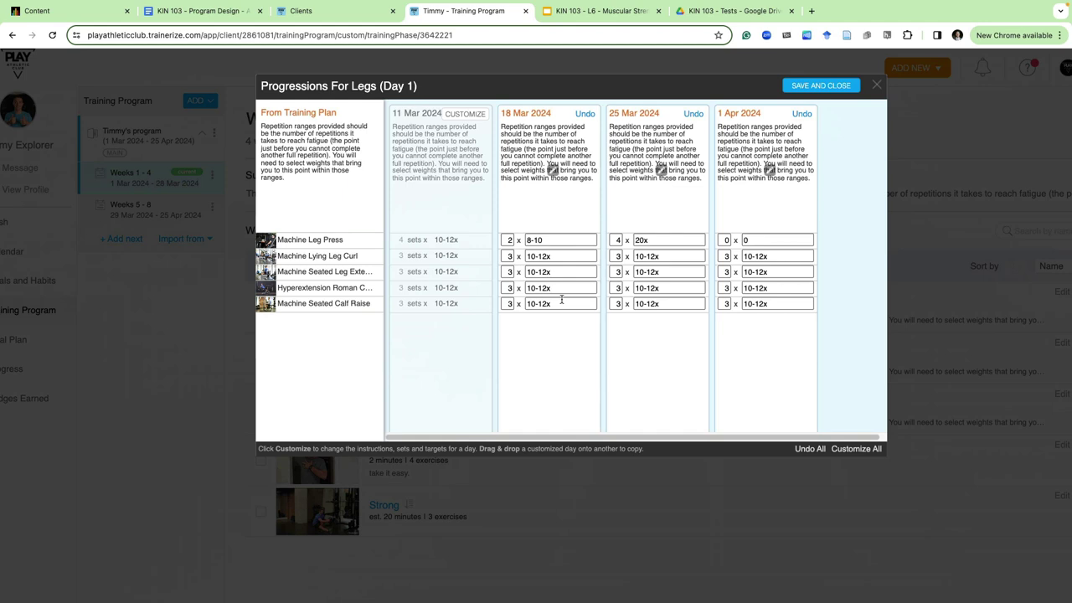
{"action": "left_click", "coordinate": [877, 86]}
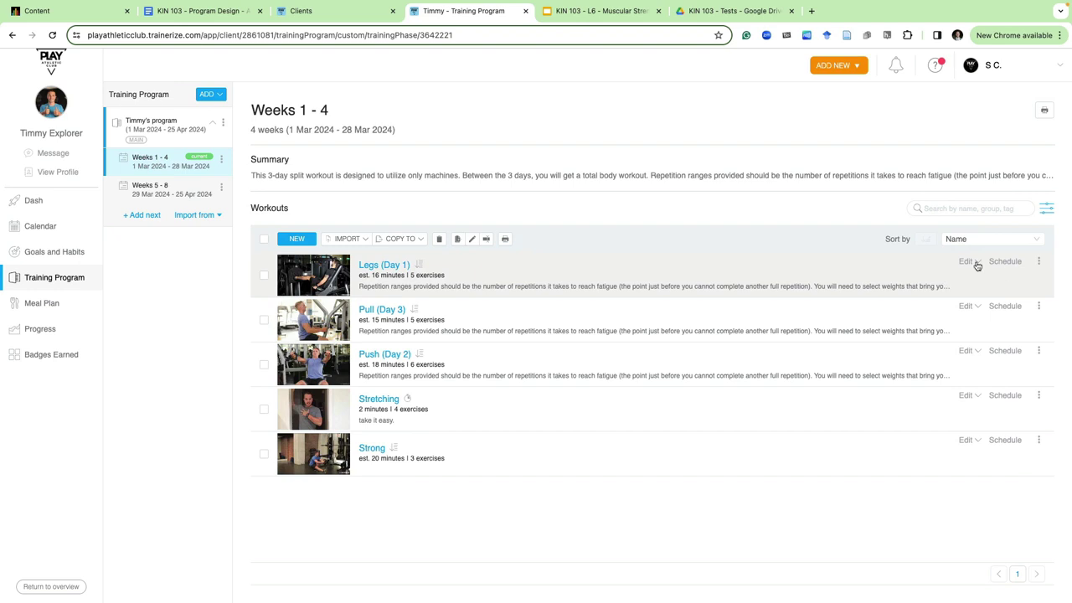
{"action": "left_click", "coordinate": [974, 263]}
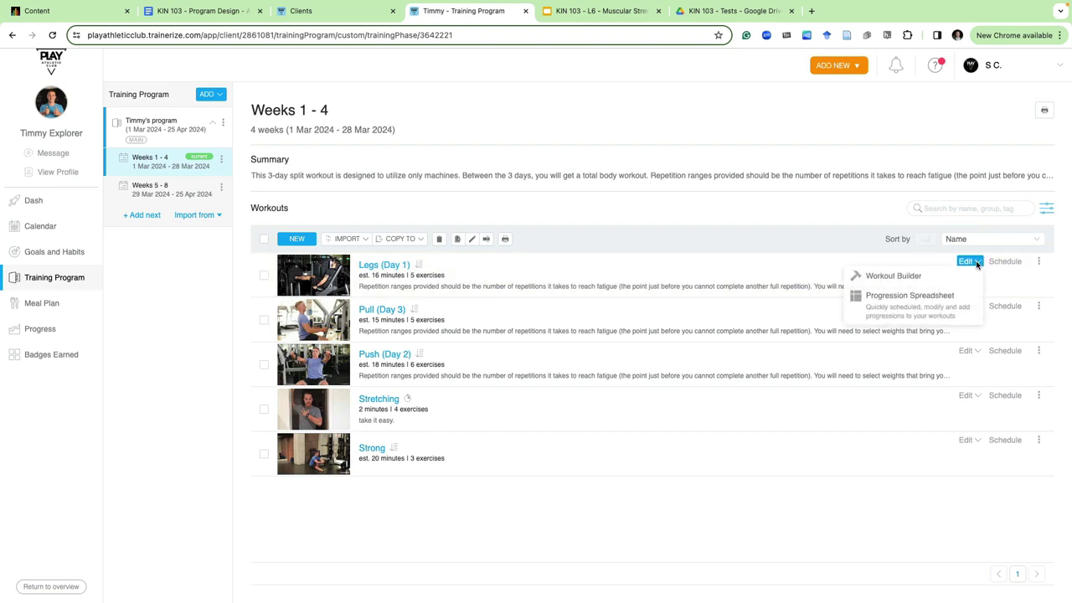
{"action": "left_click", "coordinate": [941, 313]}
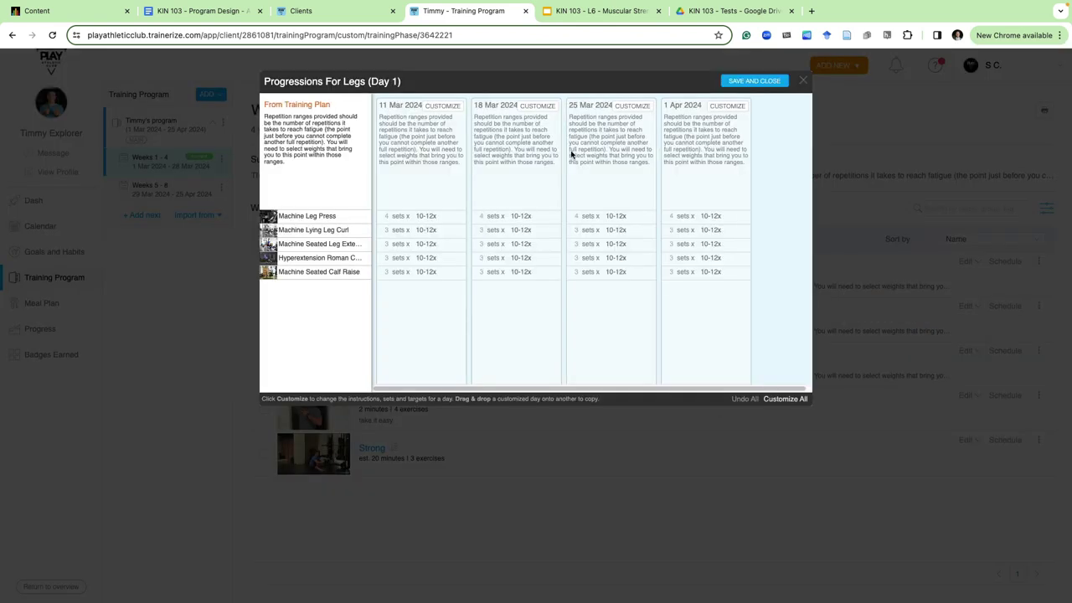
{"action": "left_click", "coordinate": [543, 107]}
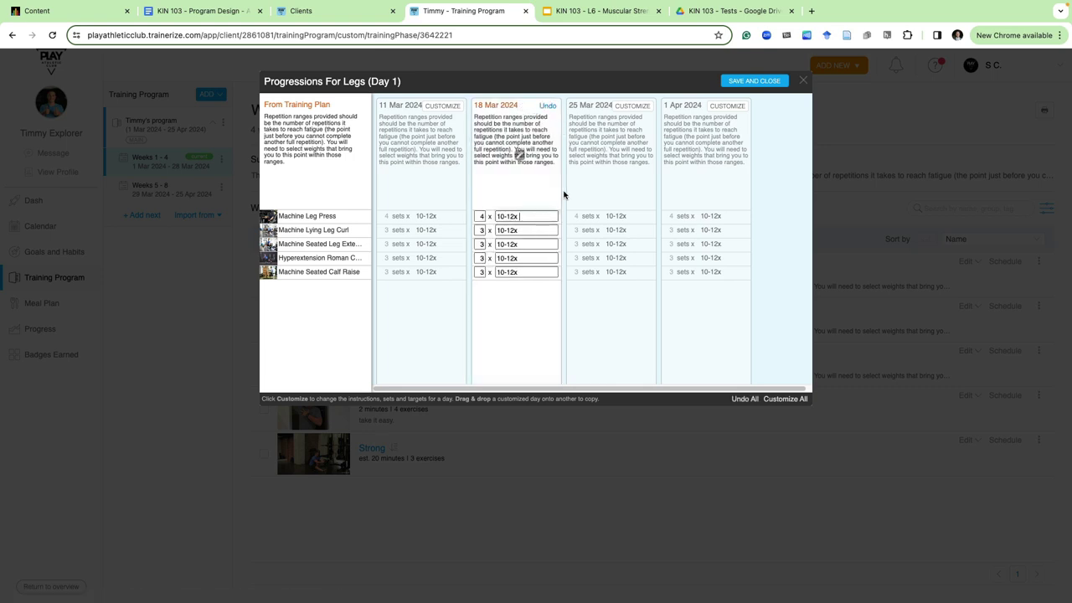
{"action": "type", "text": "@65%RM"}
{"action": "left_click", "coordinate": [804, 82]}
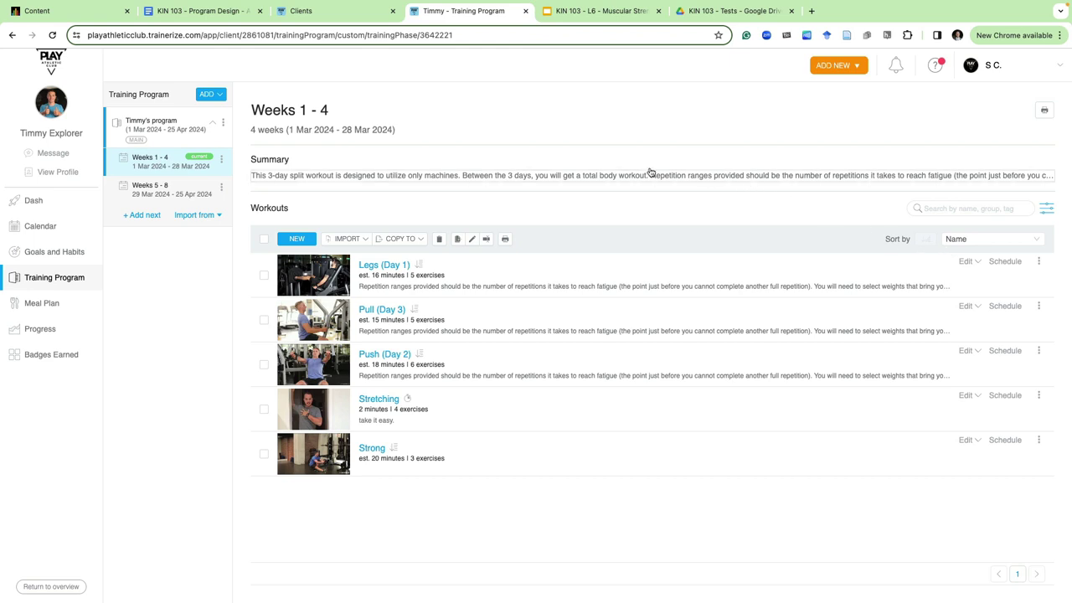
Return to the client's calendar and briefly open the Running activity scheduled on 4 March
{"action": "left_click", "coordinate": [56, 231]}
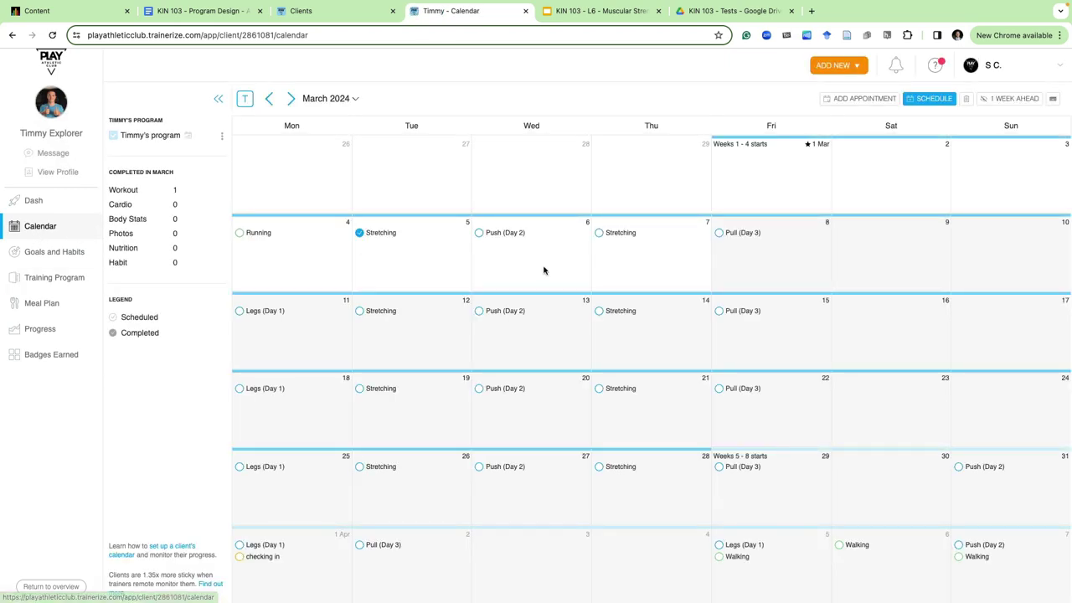
{"action": "left_click", "coordinate": [261, 234]}
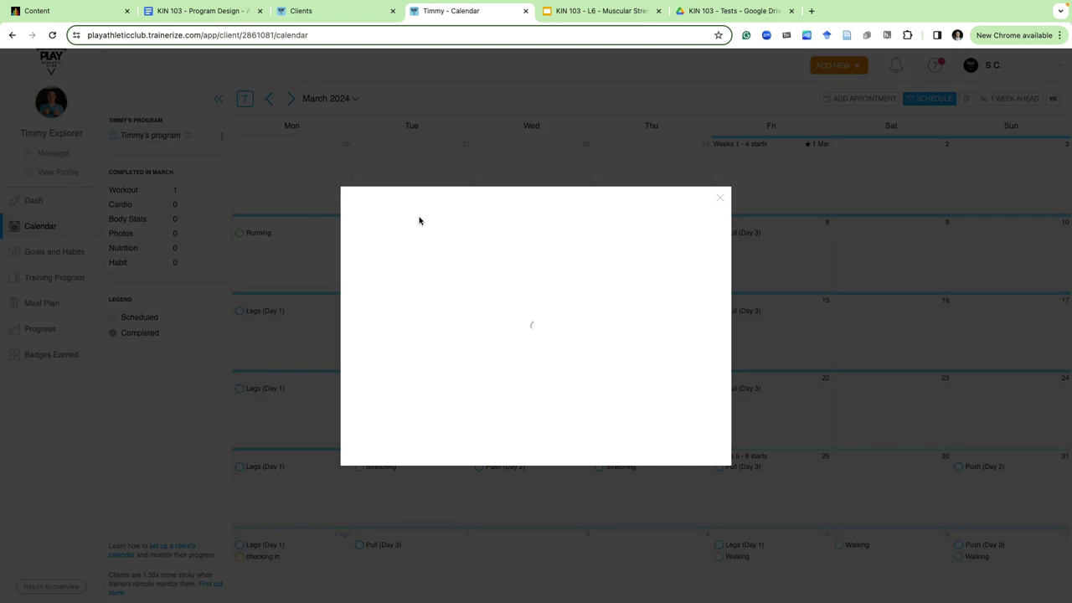
{"action": "left_click", "coordinate": [718, 200]}
Start a Running cardio activity for 9 March 2024 and give it a time target of 01:00:00
{"action": "left_click", "coordinate": [850, 246]}
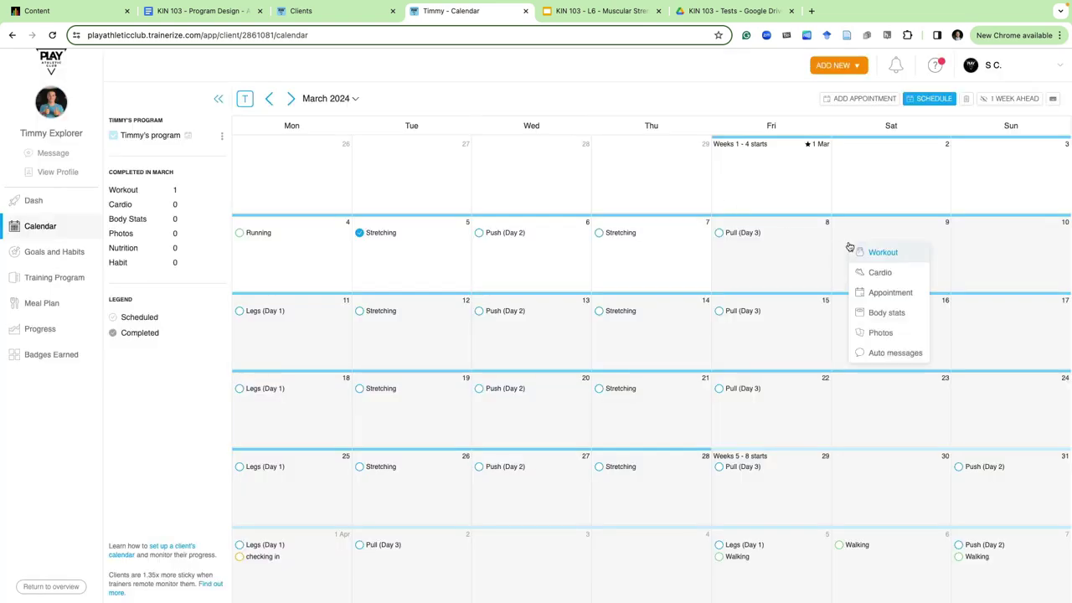
{"action": "left_click", "coordinate": [894, 273]}
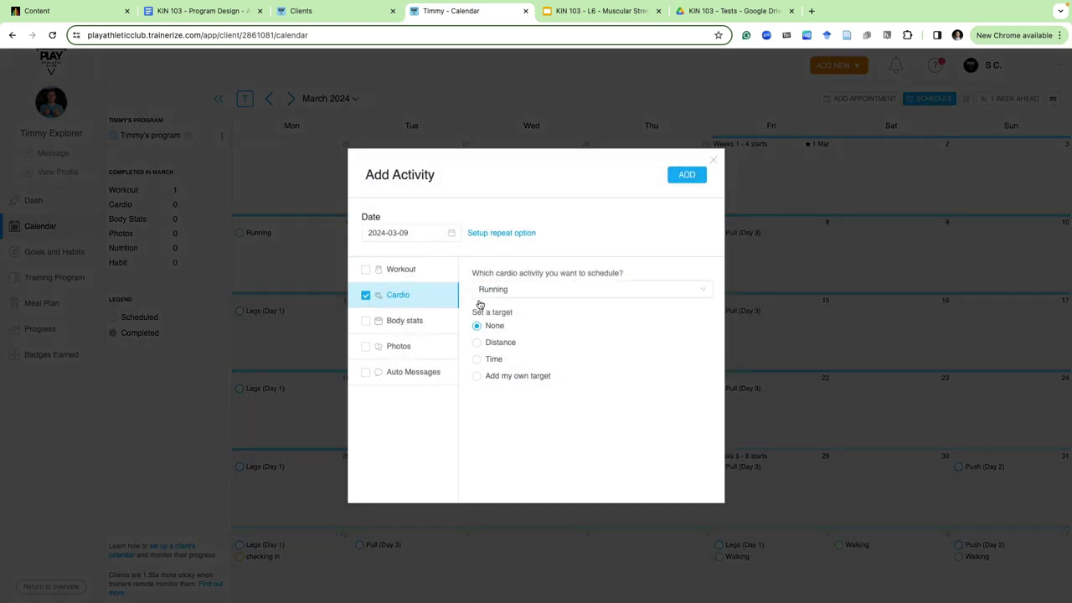
{"action": "left_click", "coordinate": [502, 345]}
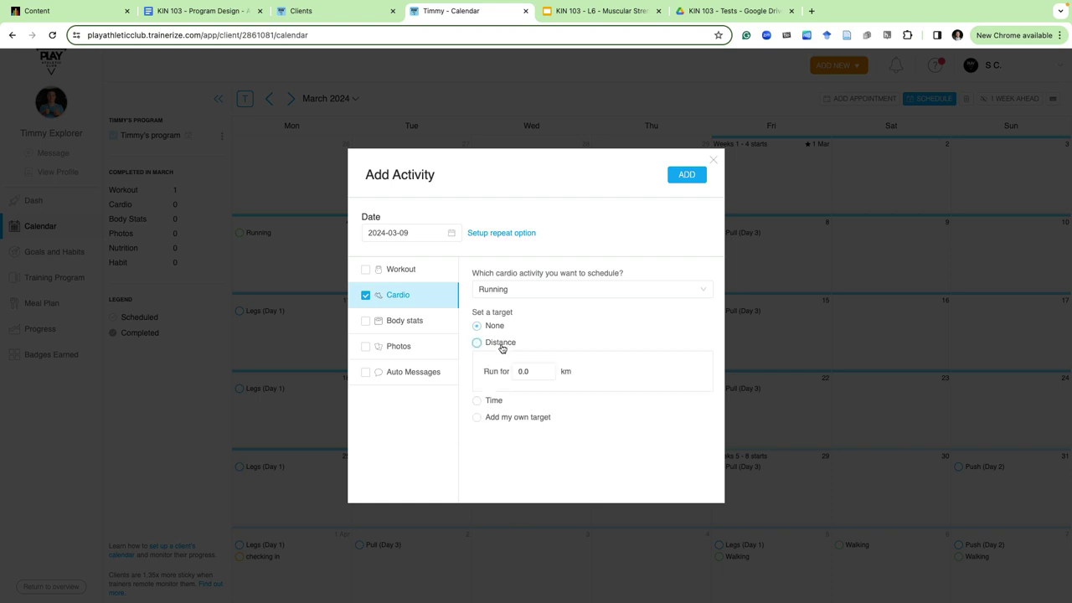
{"action": "left_click", "coordinate": [495, 398]}
{"action": "left_click", "coordinate": [524, 388]}
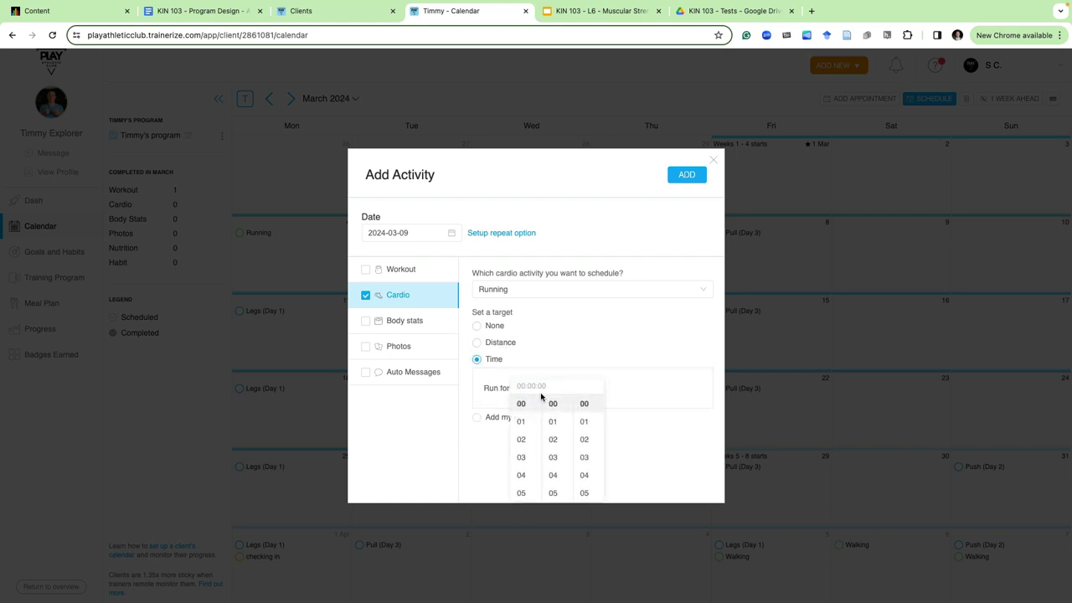
{"action": "left_click", "coordinate": [523, 421]}
{"action": "left_click", "coordinate": [574, 362]}
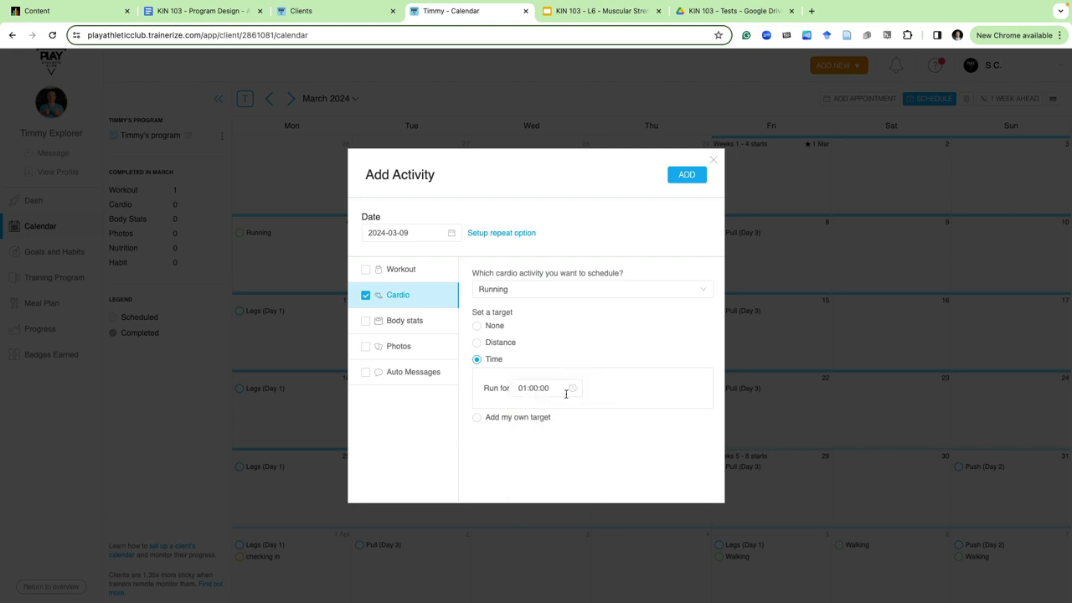
Switch the cardio activity to Skiing and add it to 9 March 2024
{"action": "left_click", "coordinate": [585, 302]}
{"action": "scroll", "coordinate": [567, 376], "scroll_direction": "down", "scroll_amount": 5}
{"action": "scroll", "coordinate": [567, 378], "scroll_direction": "down", "scroll_amount": 5}
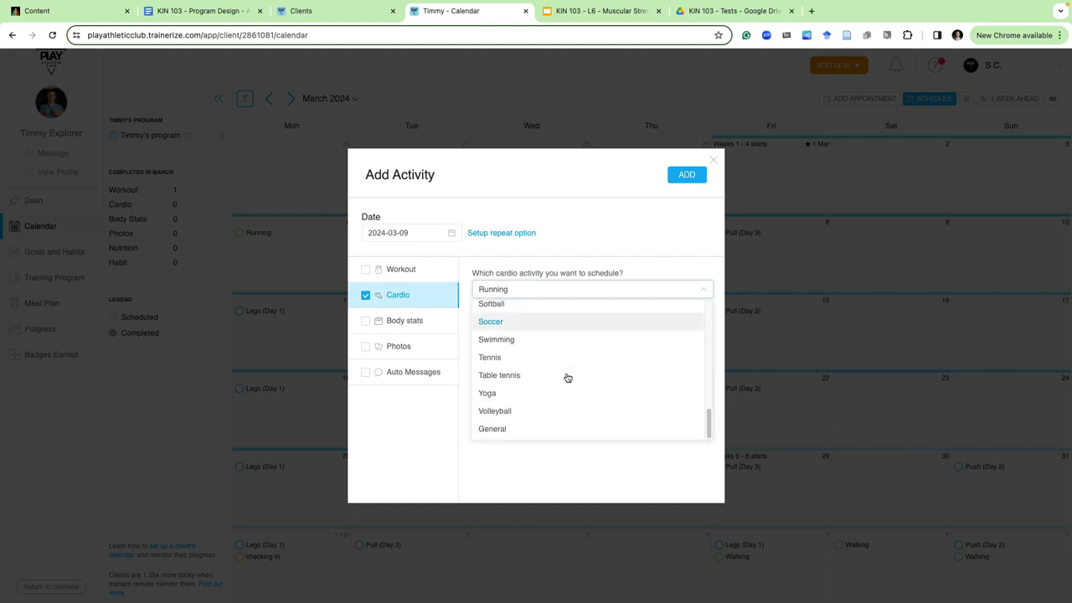
{"action": "scroll", "coordinate": [556, 374], "scroll_direction": "up", "scroll_amount": 2}
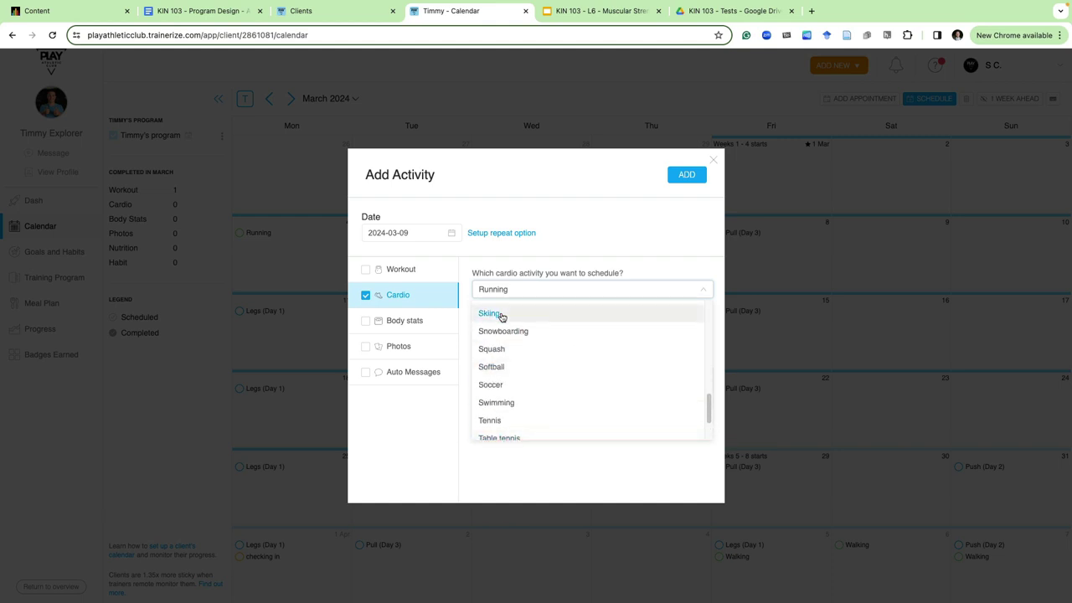
{"action": "scroll", "coordinate": [501, 311], "scroll_direction": "up", "scroll_amount": 1}
{"action": "left_click", "coordinate": [501, 356]}
{"action": "left_click", "coordinate": [687, 175]}
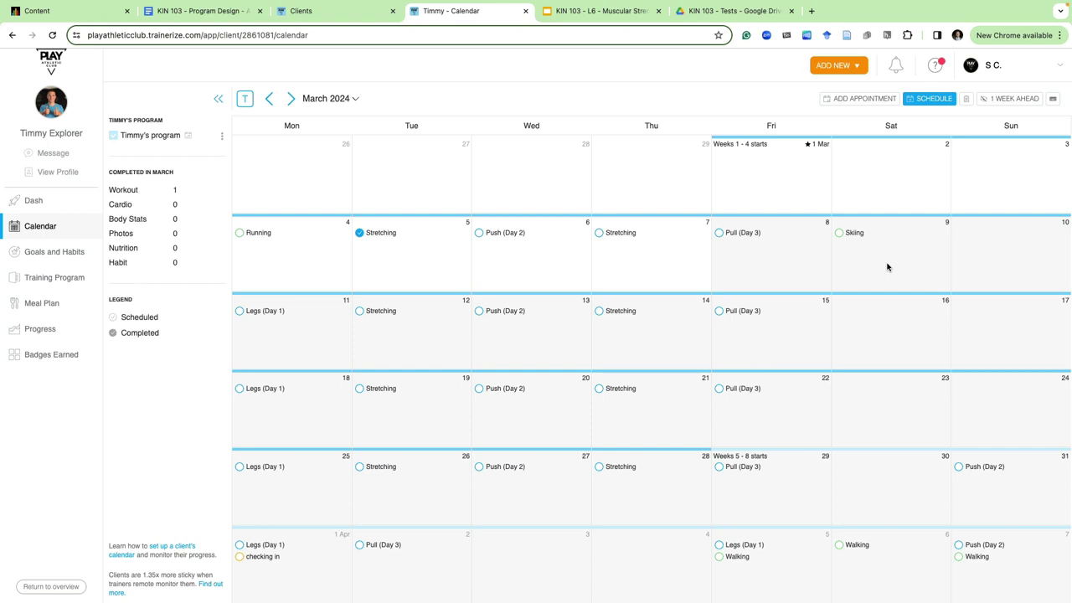
Start building a new Interval-type workout named Interval in the client's Weeks 1 - 4 training phase
{"action": "left_click", "coordinate": [50, 277]}
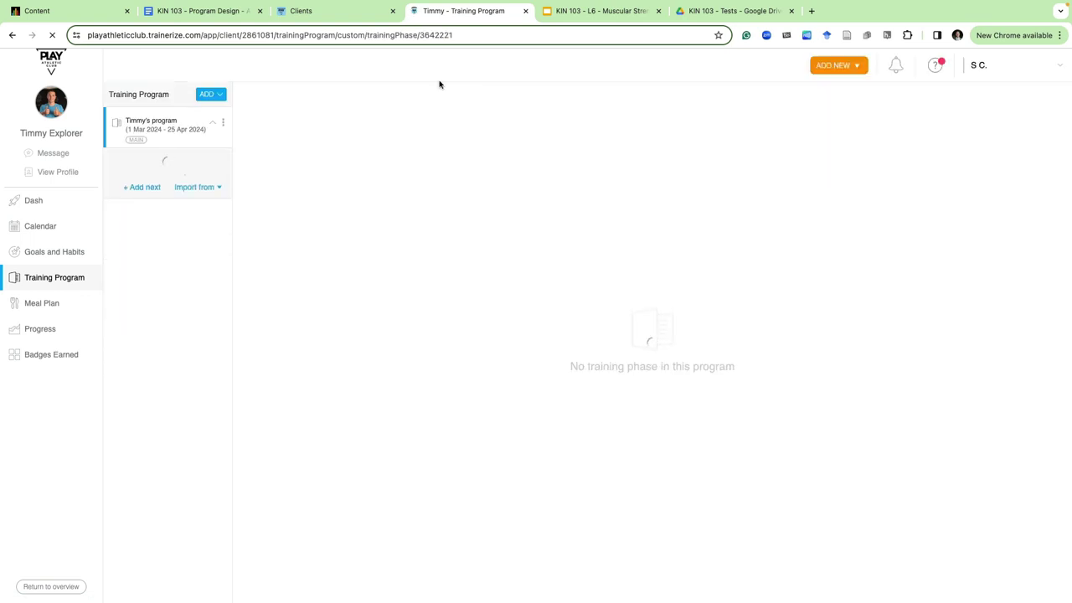
{"action": "left_click", "coordinate": [297, 239]}
{"action": "type", "text": "CArd"}
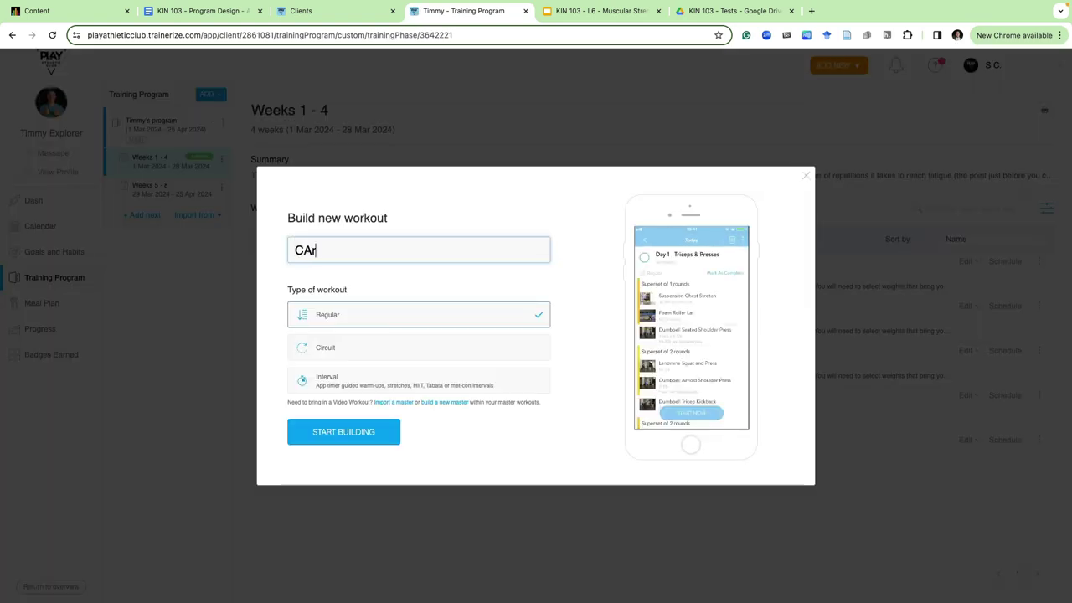
{"action": "key", "text": "BackSpace"}
{"action": "key", "text": "BackSpace"}
{"action": "key", "text": "BackSpace"}
{"action": "key", "text": "BackSpace"}
{"action": "type", "text": "Interval"}
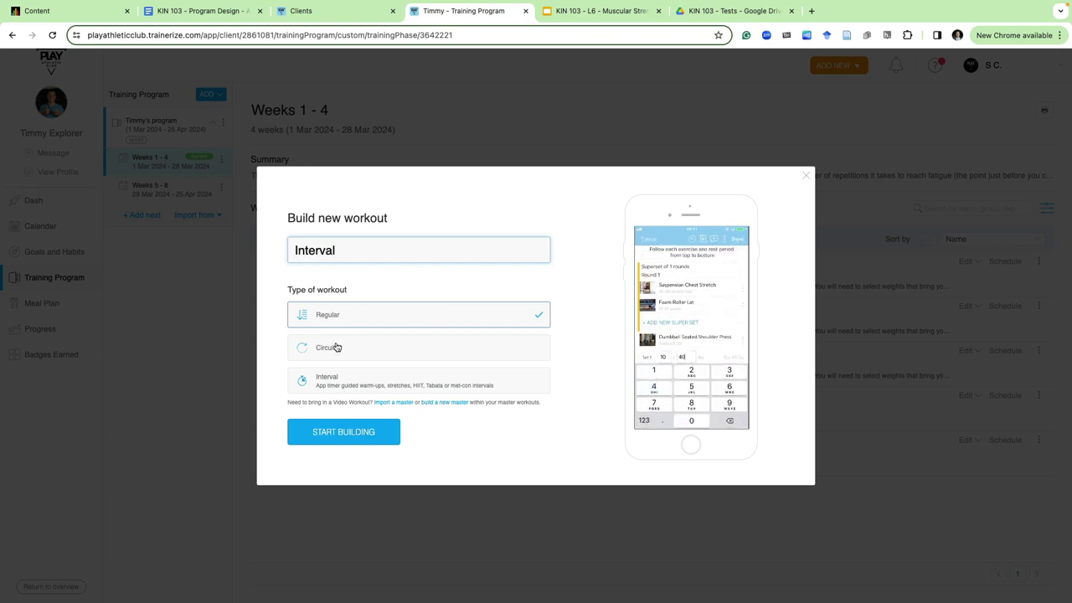
{"action": "left_click", "coordinate": [335, 377]}
{"action": "left_click", "coordinate": [335, 429]}
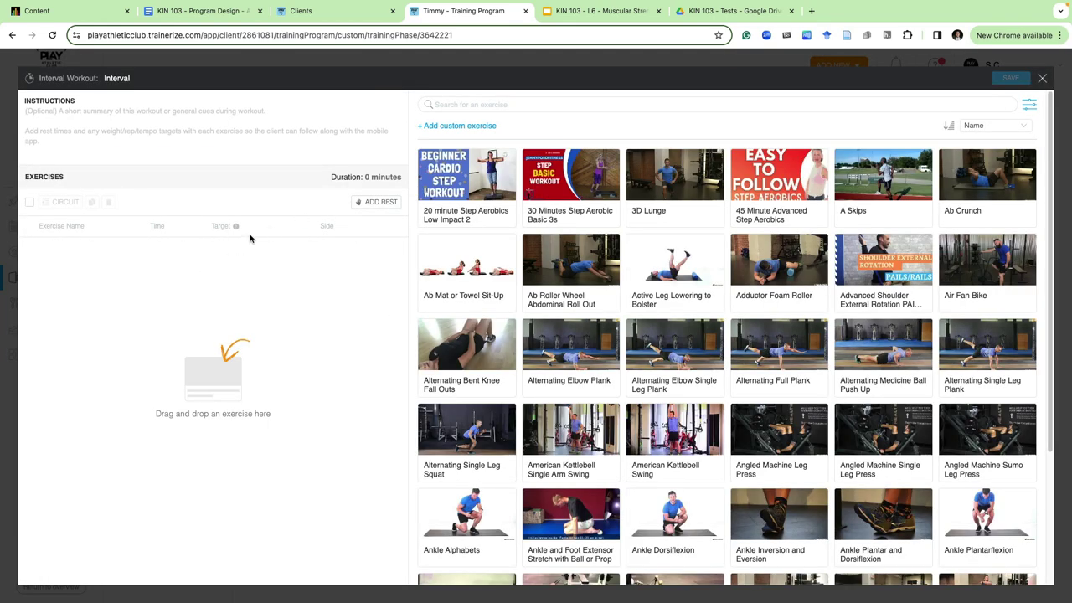
Search the exercises for "run" and add the Running exercise with the runner icon to the interval workout
{"action": "left_click", "coordinate": [480, 105]}
{"action": "type", "text": "runn"}
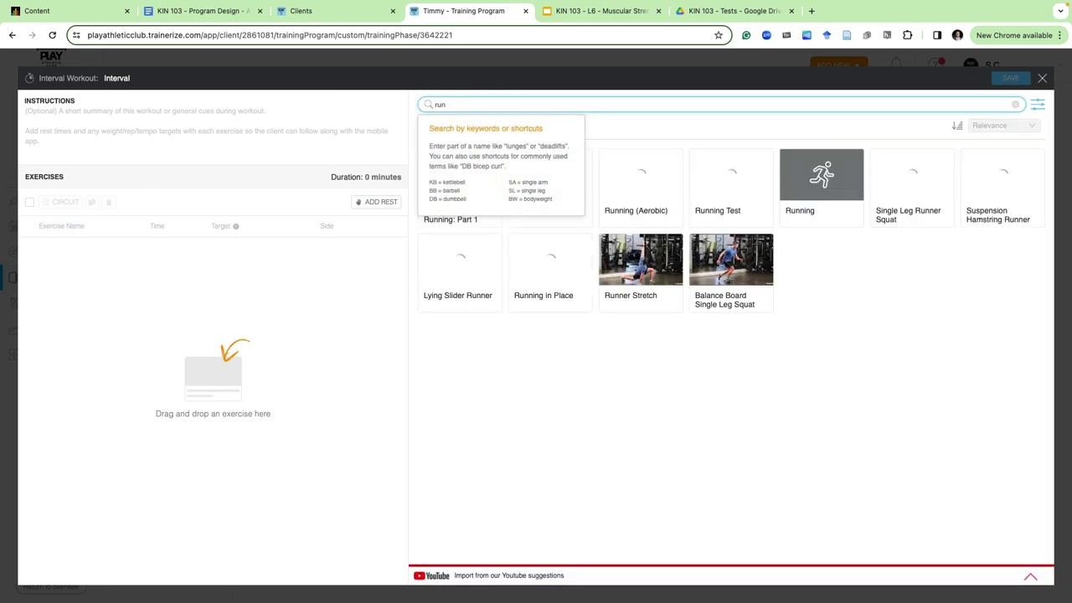
{"action": "key", "text": "BackSpace"}
{"action": "left_click", "coordinate": [772, 123]}
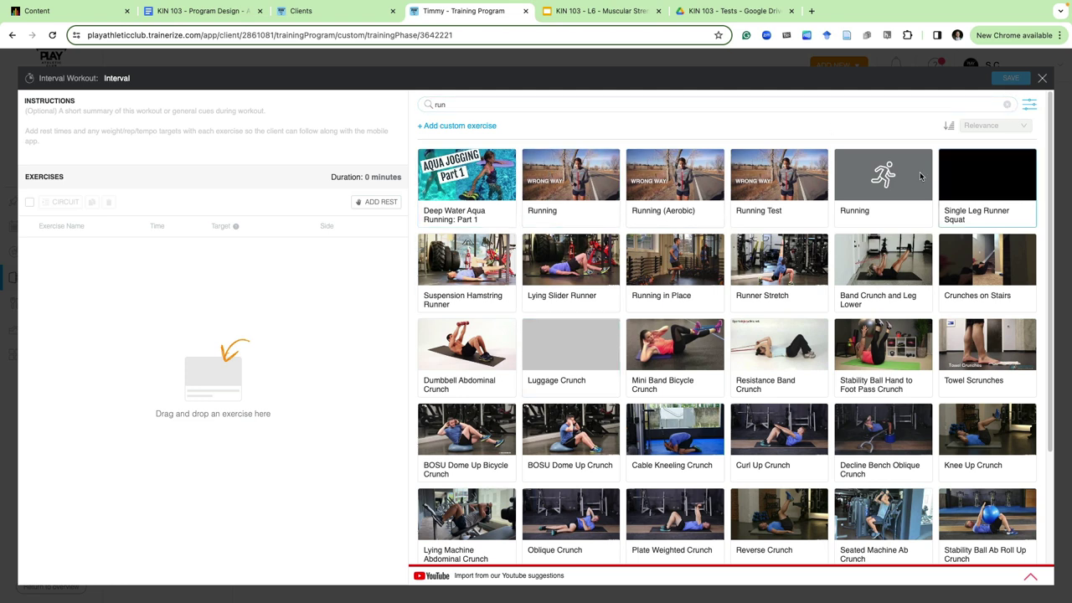
{"action": "left_click_drag", "start_coordinate": [882, 180], "coordinate": [209, 335]}
Set the Running exercise's time to 30 min and its target to Zone 2 HR
{"action": "left_click", "coordinate": [187, 255]}
{"action": "scroll", "coordinate": [173, 351], "scroll_direction": "down", "scroll_amount": 5}
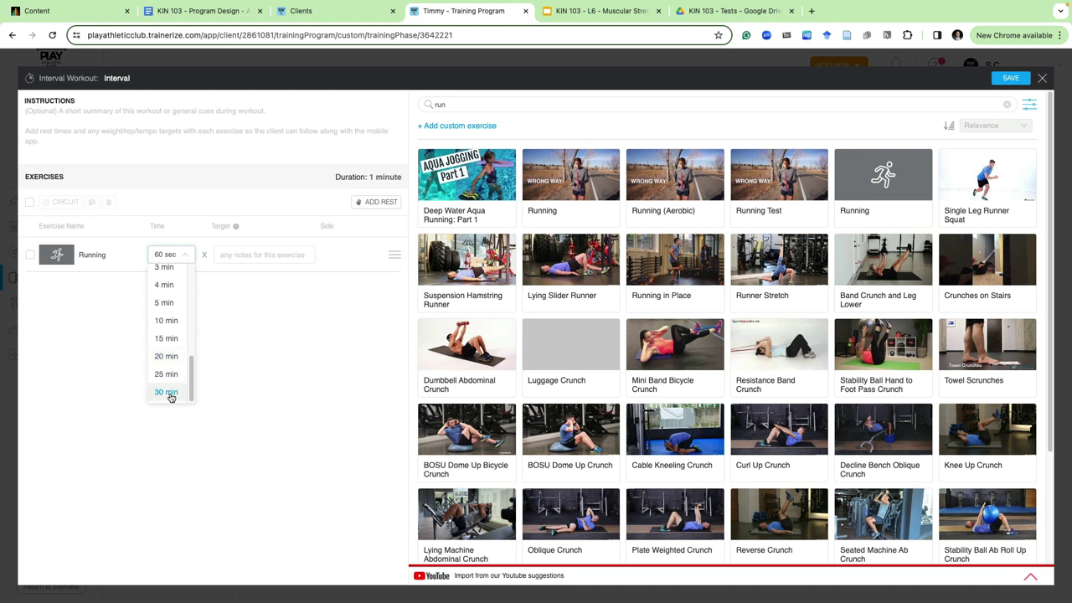
{"action": "left_click", "coordinate": [170, 392]}
{"action": "left_click", "coordinate": [243, 257]}
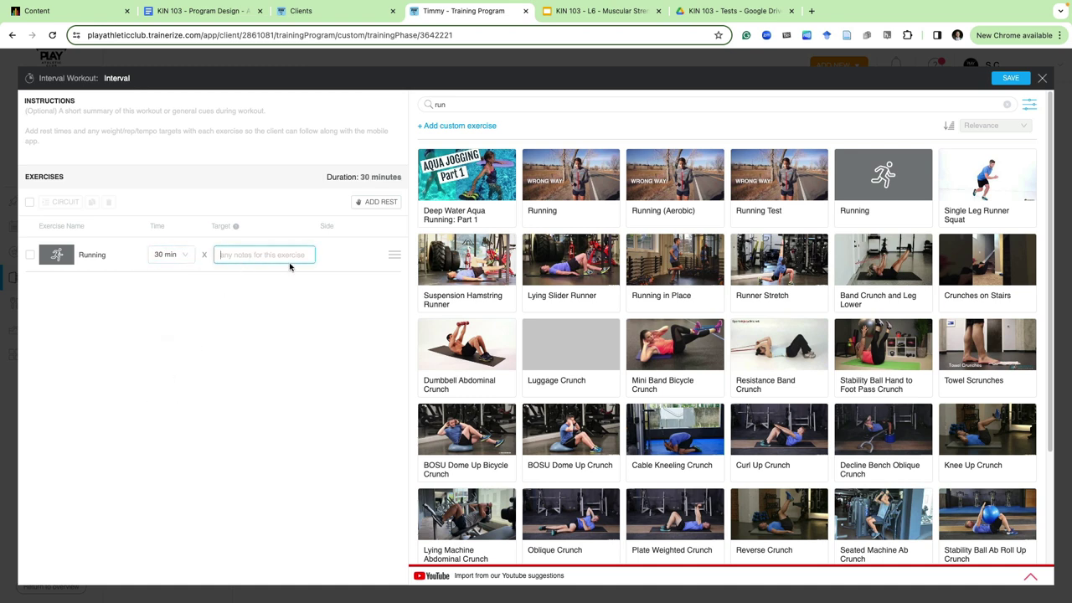
{"action": "type", "text": "Zone "}
{"action": "type", "text": "2"}
{"action": "type", "text": " h"}
{"action": "type", "text": "HR"}
{"action": "left_click", "coordinate": [249, 315]}
Add a second Running exercise of 35 sec with the target Zone 5, and close the workout without saving
{"action": "left_click_drag", "start_coordinate": [913, 163], "coordinate": [180, 277]}
{"action": "left_click", "coordinate": [170, 288]}
{"action": "left_click", "coordinate": [172, 343]}
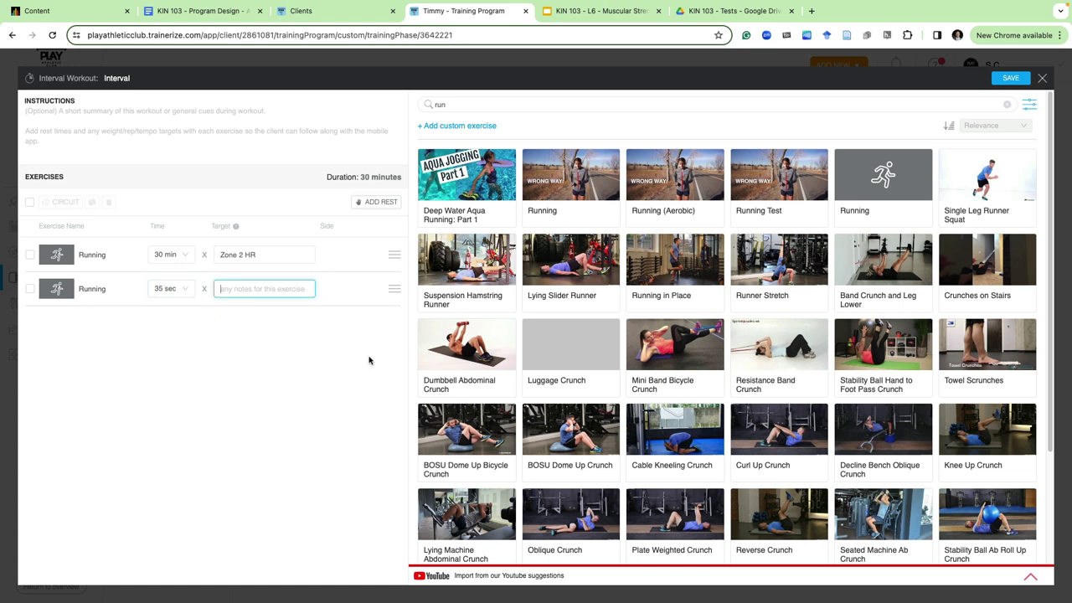
{"action": "type", "text": "Zone 5"}
{"action": "left_click", "coordinate": [389, 430]}
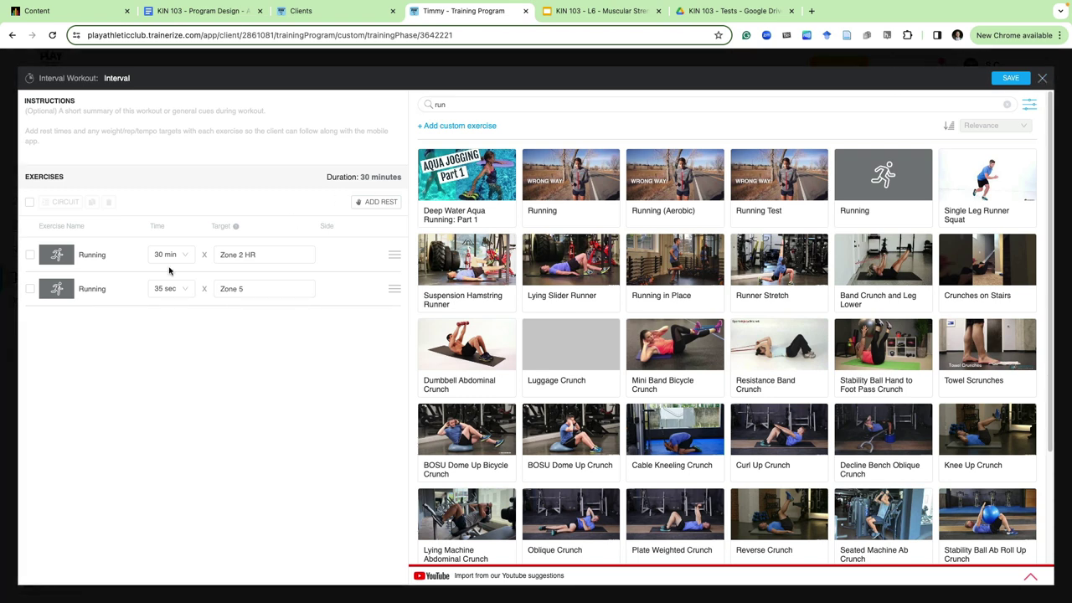
{"action": "left_click", "coordinate": [1044, 78]}
{"action": "left_click", "coordinate": [441, 353]}
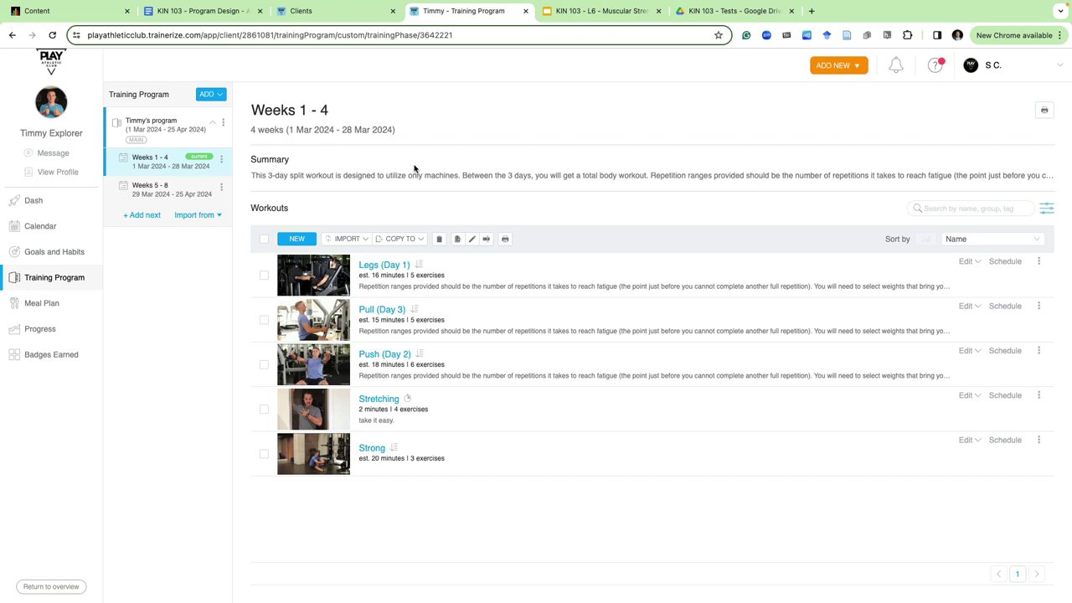
Return to the client's calendar and view the Push (Day 2) workout on 6 March and the Skiing activity on 9 March
{"action": "left_click", "coordinate": [41, 227]}
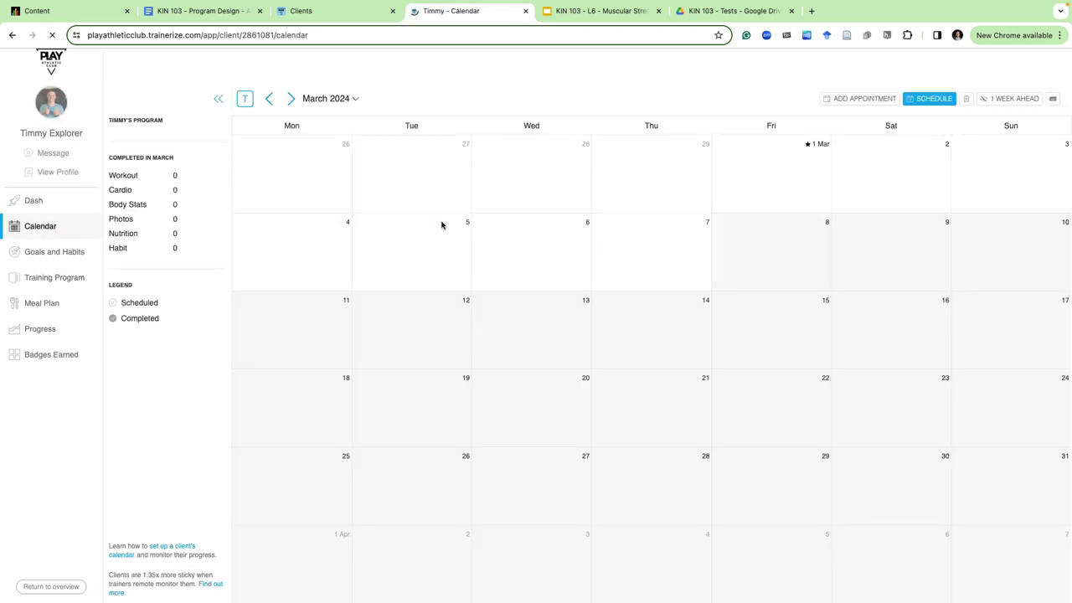
{"action": "left_click", "coordinate": [513, 234]}
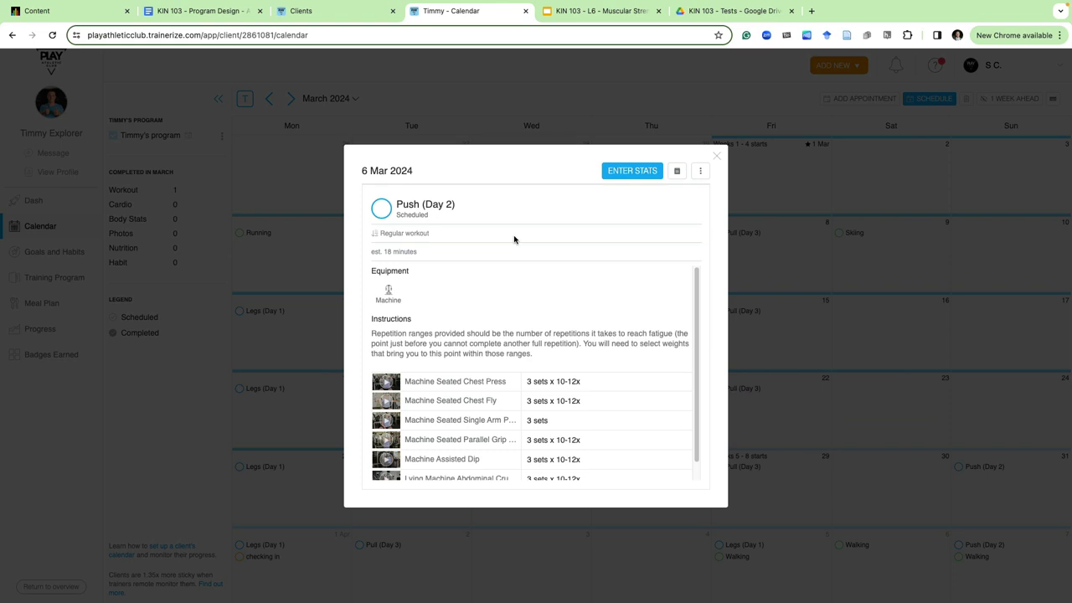
{"action": "left_click", "coordinate": [718, 158]}
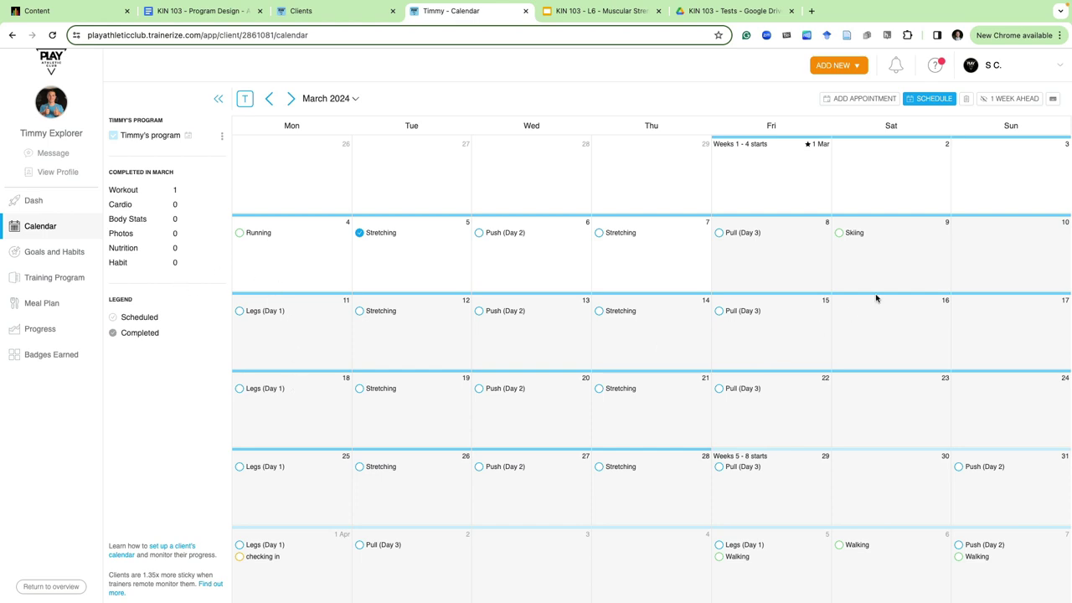
{"action": "left_click", "coordinate": [857, 234]}
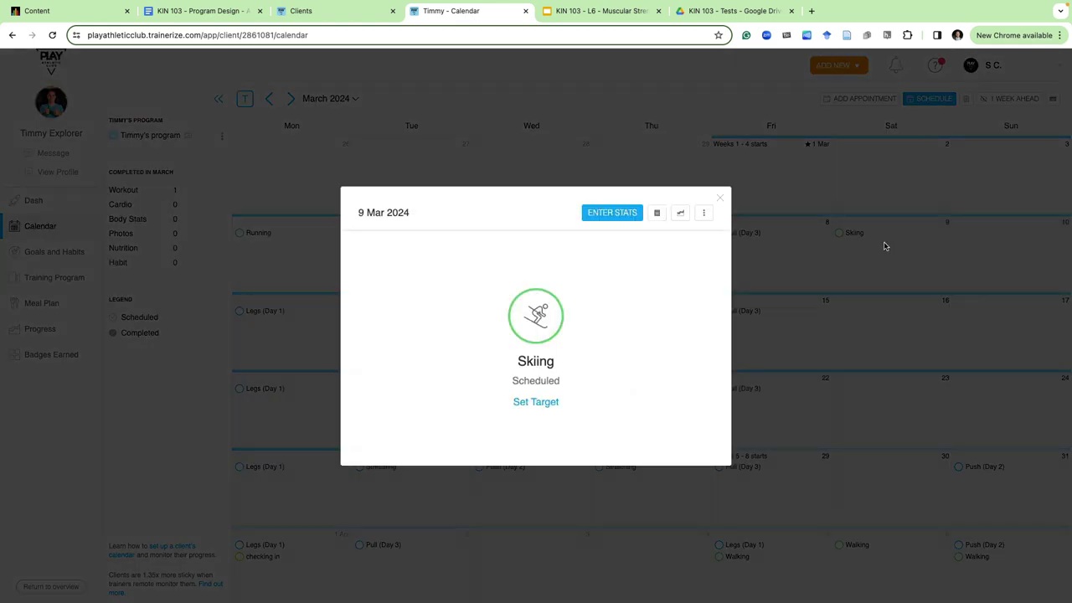
{"action": "left_click", "coordinate": [721, 199]}
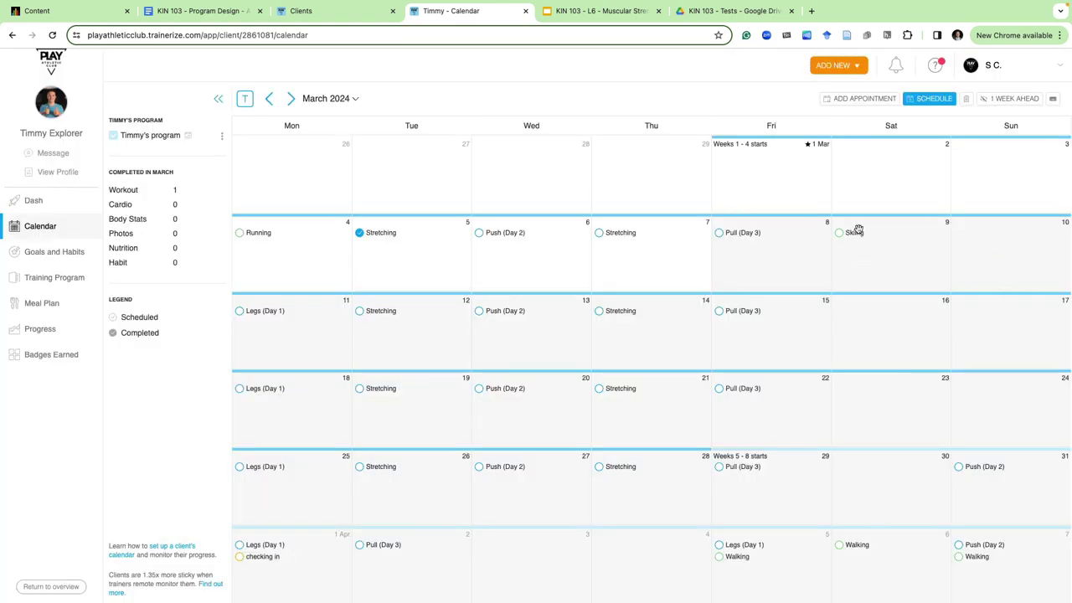
Start a cardio activity for 16 March 2024 and choose Elliptical
{"action": "left_click", "coordinate": [863, 318]}
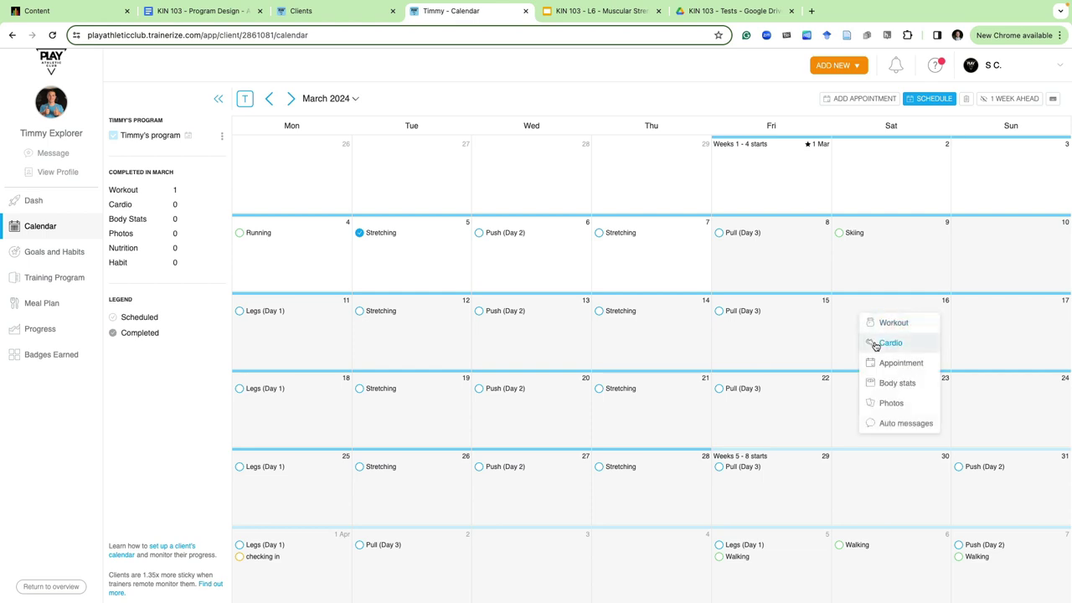
{"action": "left_click", "coordinate": [871, 343]}
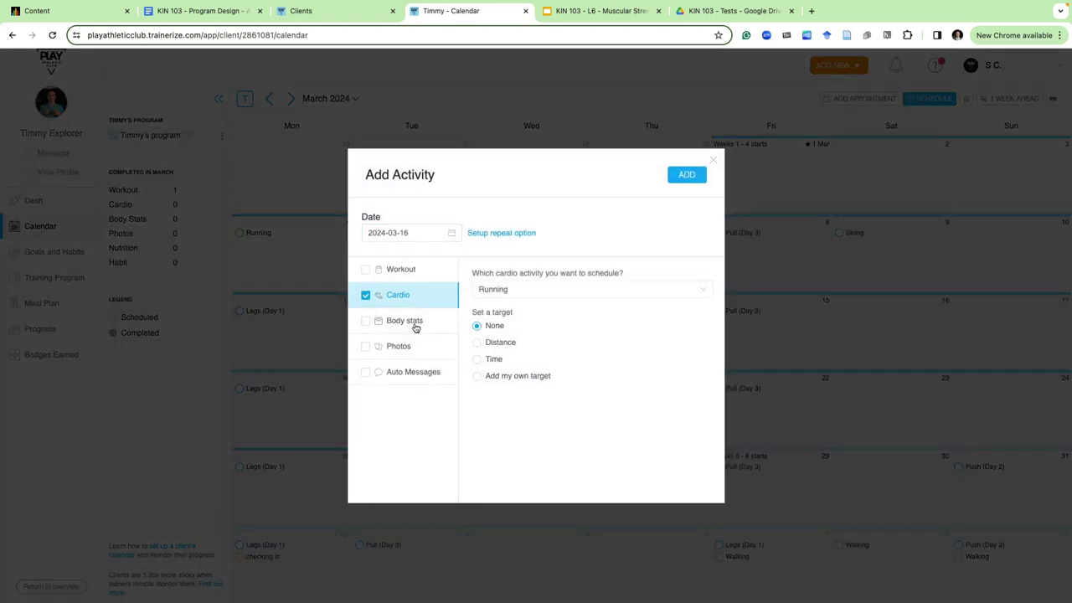
{"action": "left_click", "coordinate": [502, 293]}
{"action": "left_click", "coordinate": [525, 384]}
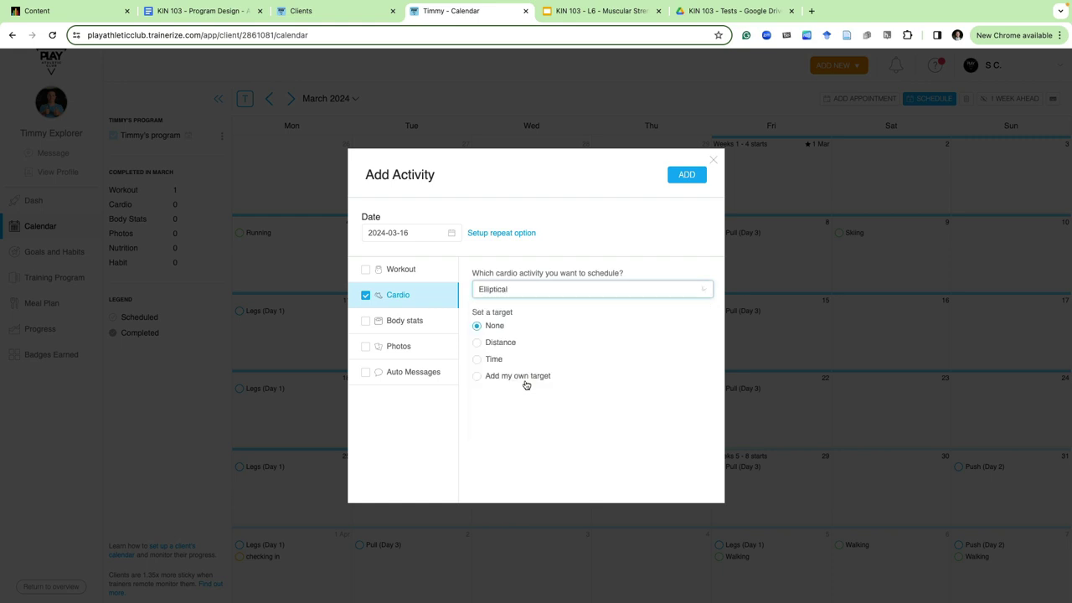
Repeat the Elliptical activity every week on Saturday for 3 weeks and add it to the calendar
{"action": "left_click", "coordinate": [480, 234]}
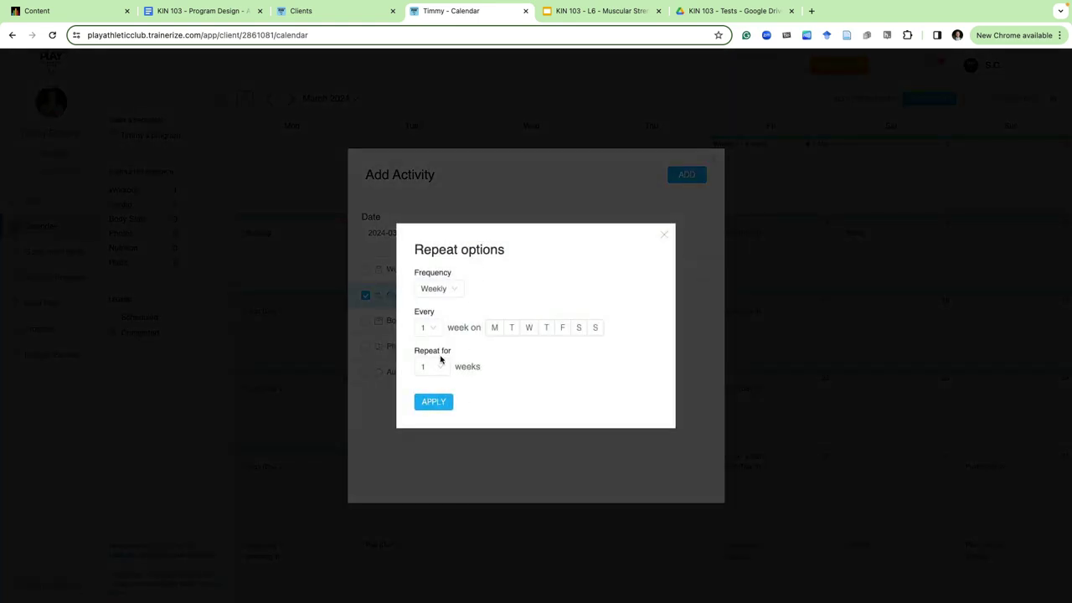
{"action": "left_click", "coordinate": [438, 366]}
{"action": "left_click", "coordinate": [435, 423]}
{"action": "left_click", "coordinate": [578, 327]}
{"action": "left_click", "coordinate": [435, 402]}
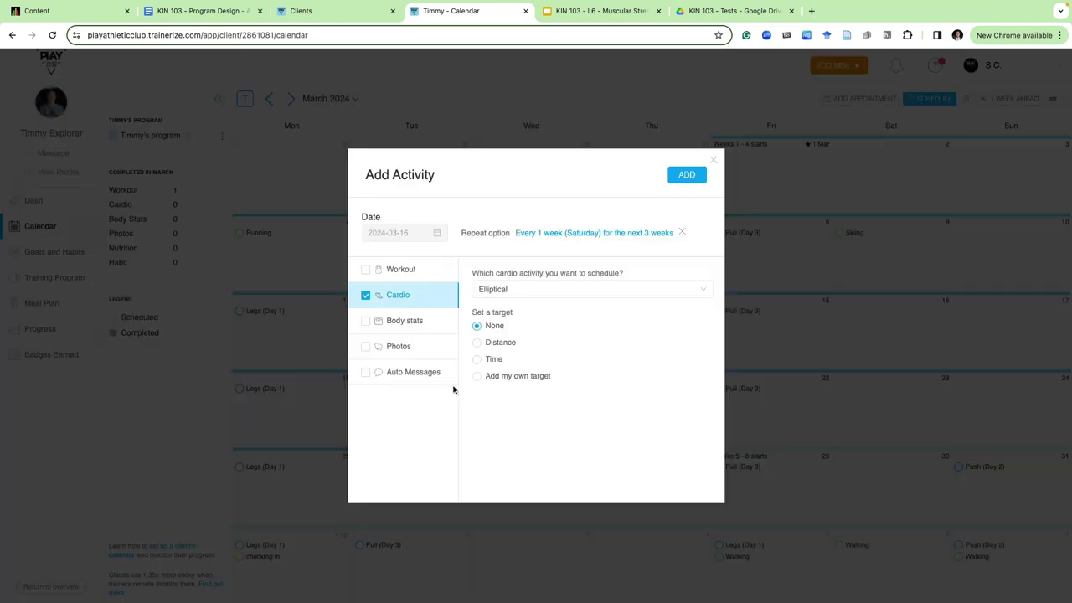
{"action": "left_click", "coordinate": [684, 177]}
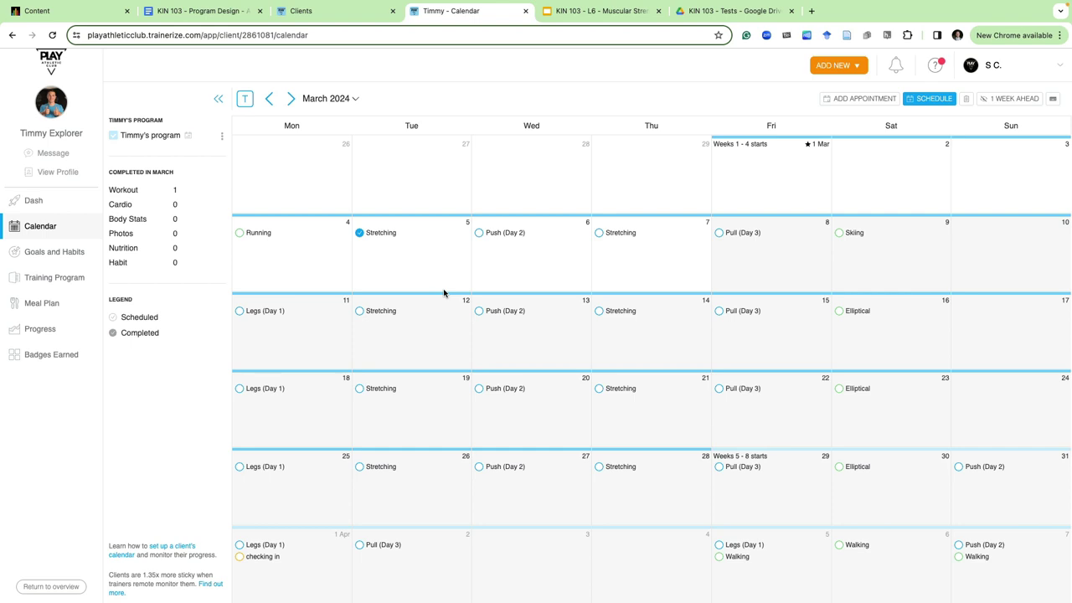
Delete the Skiing activity scheduled on 9 March 2024
{"action": "left_click", "coordinate": [862, 244]}
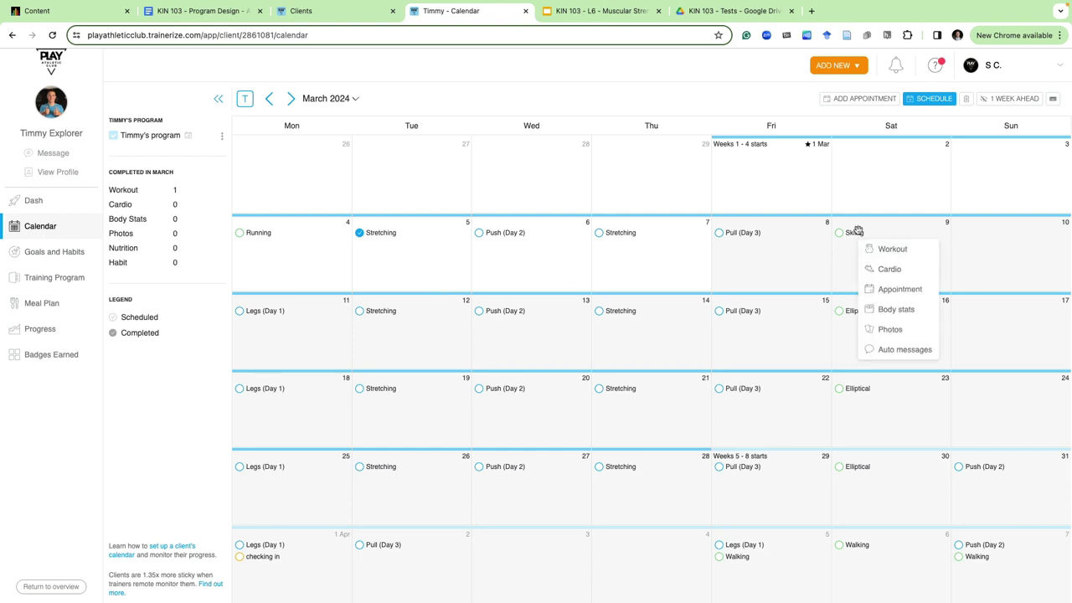
{"action": "left_click", "coordinate": [852, 232]}
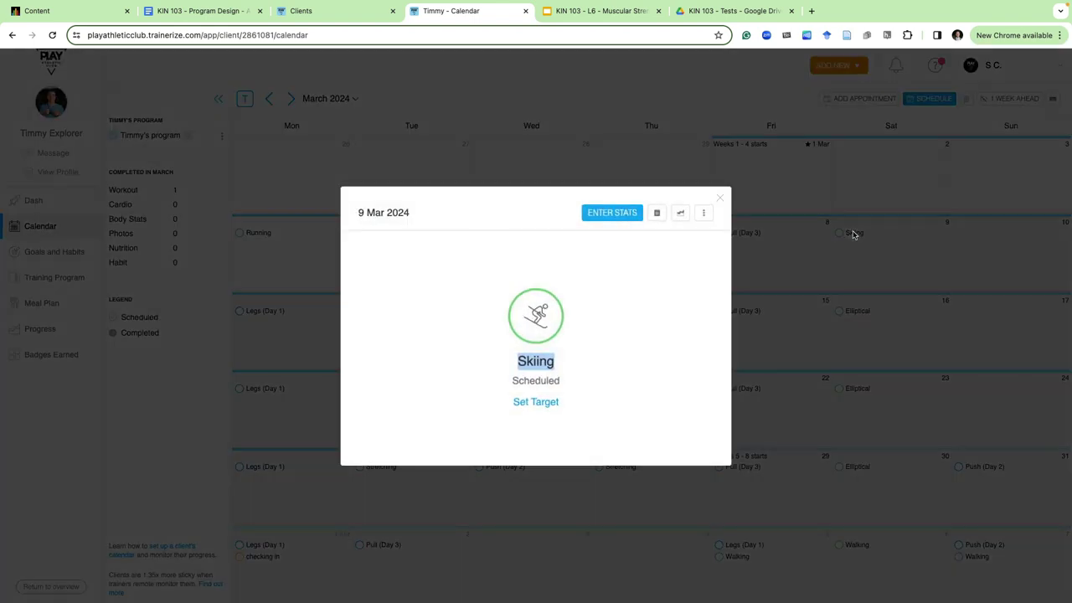
{"action": "left_click", "coordinate": [706, 214]}
{"action": "left_click", "coordinate": [670, 272]}
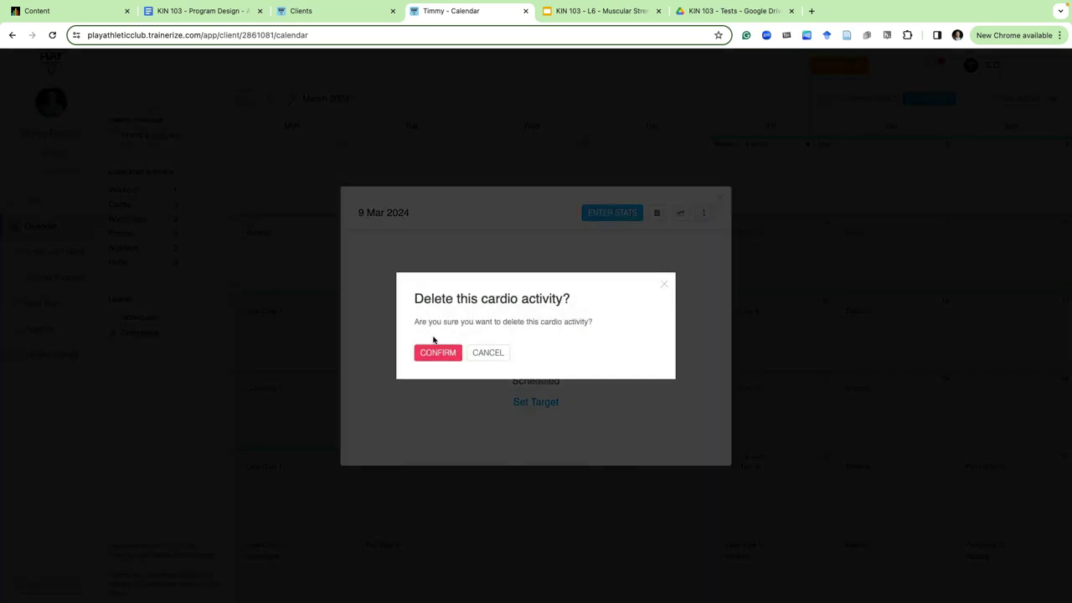
{"action": "left_click", "coordinate": [432, 353]}
Delete the Elliptical activity scheduled on 16 March 2024
{"action": "left_click", "coordinate": [852, 311]}
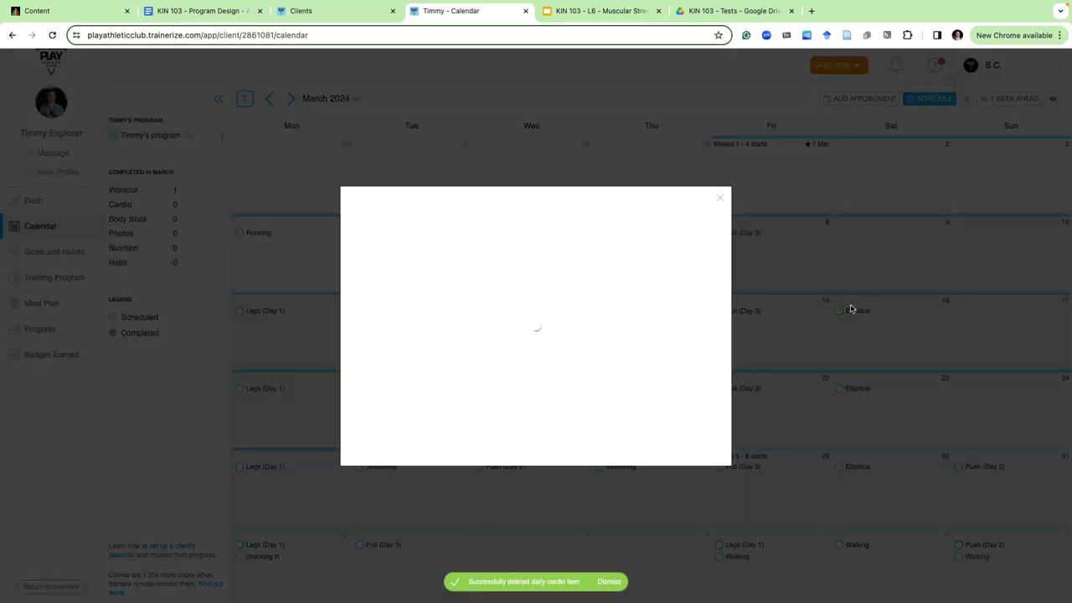
{"action": "left_click", "coordinate": [703, 213]}
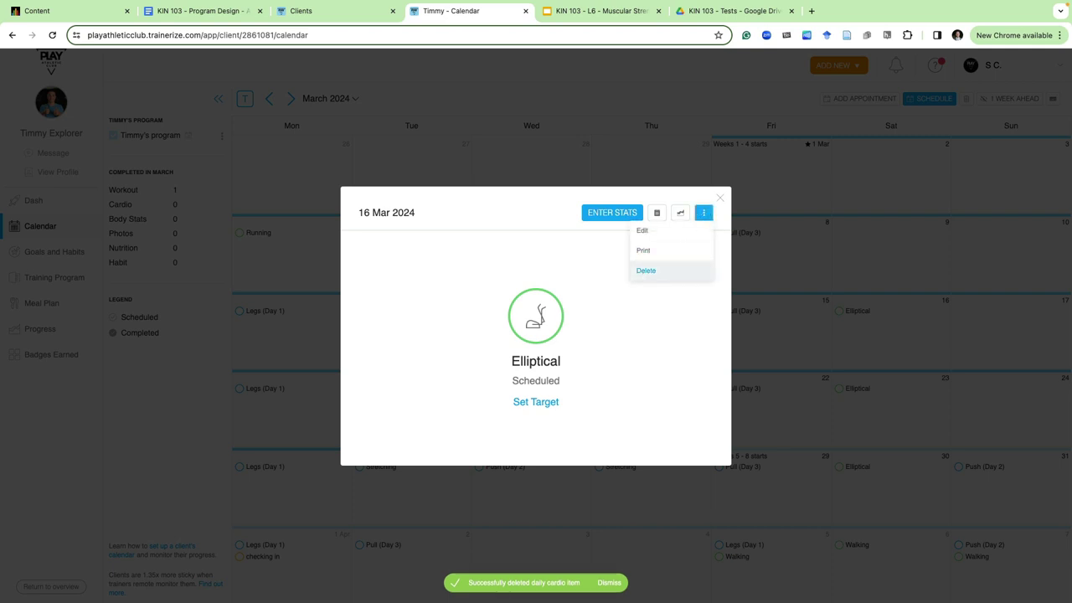
{"action": "left_click", "coordinate": [643, 273]}
{"action": "left_click", "coordinate": [434, 353]}
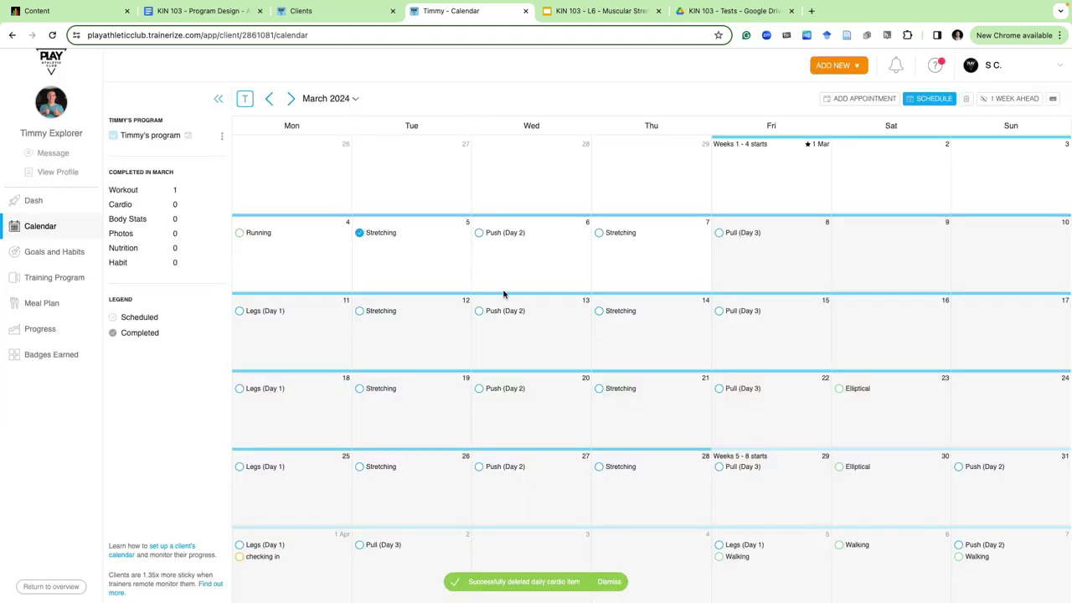
Open and close the Push (Day 2) workout on 6 March, and show the client's training program
{"action": "left_click", "coordinate": [506, 233]}
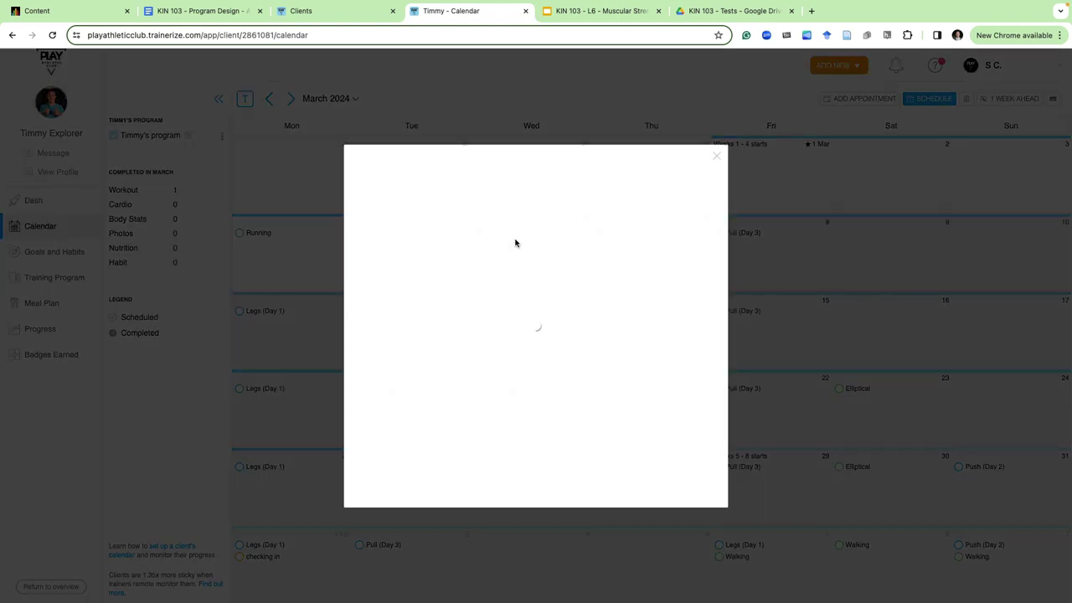
{"action": "left_click", "coordinate": [714, 162]}
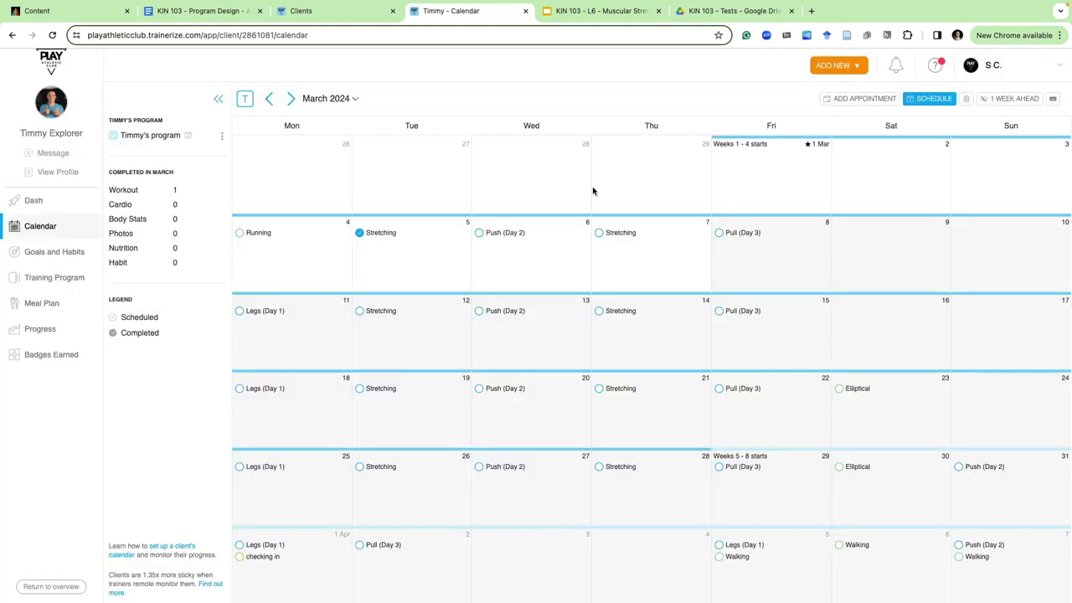
{"action": "left_click", "coordinate": [56, 278]}
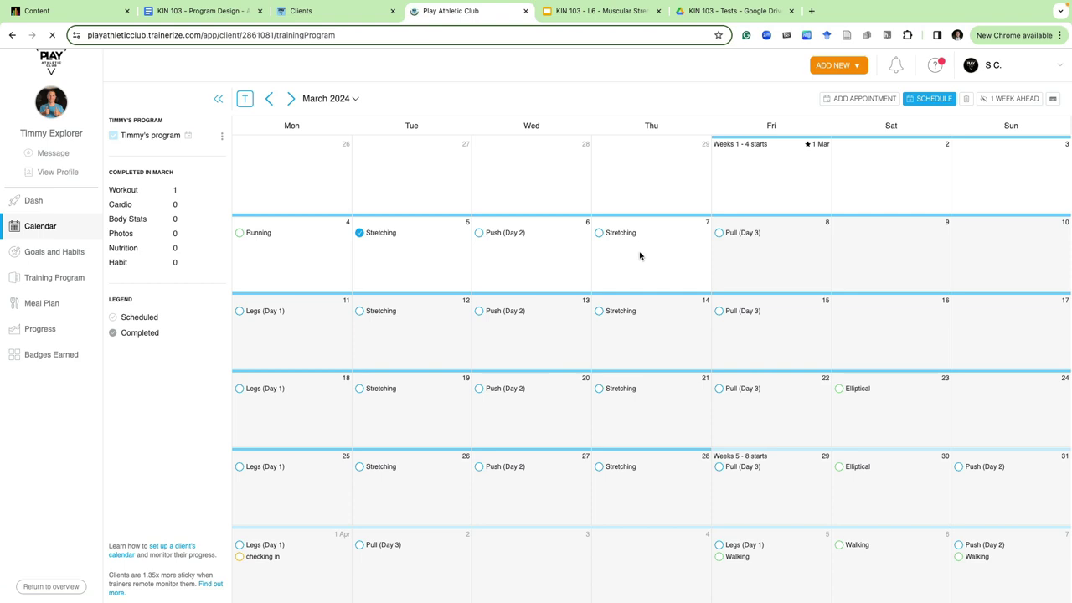
{"action": "left_click", "coordinate": [16, 283]}
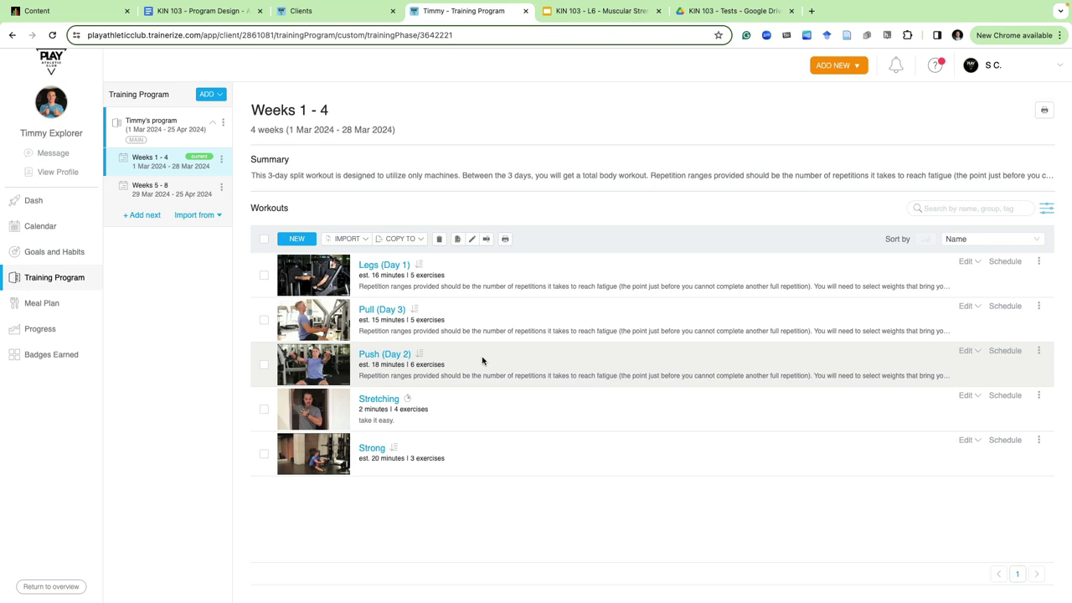
{"action": "mouse_move", "coordinate": [522, 7]}
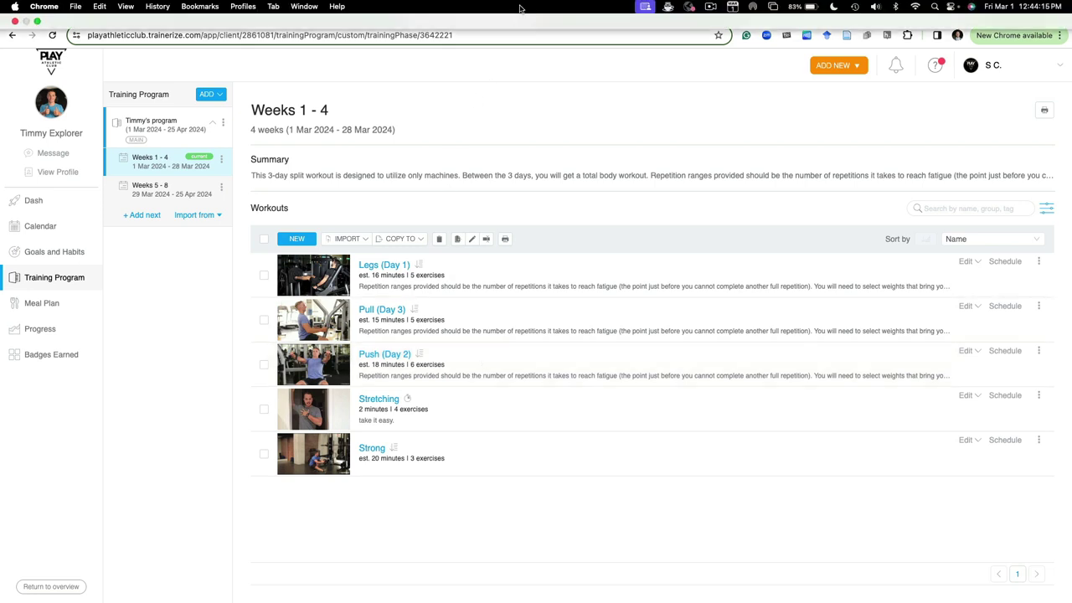
{"action": "left_click", "coordinate": [710, 7]}
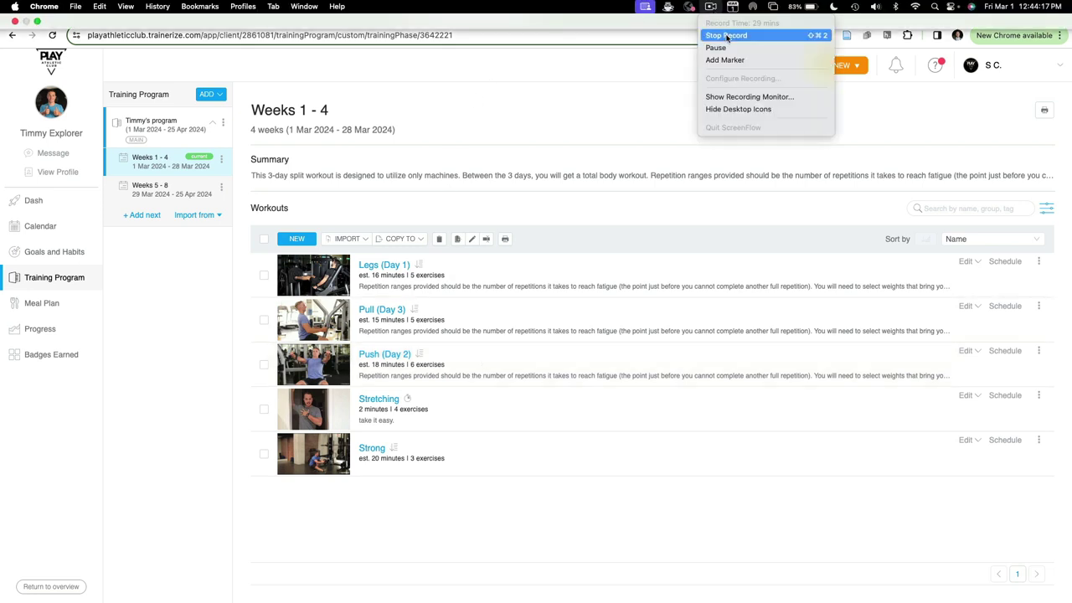